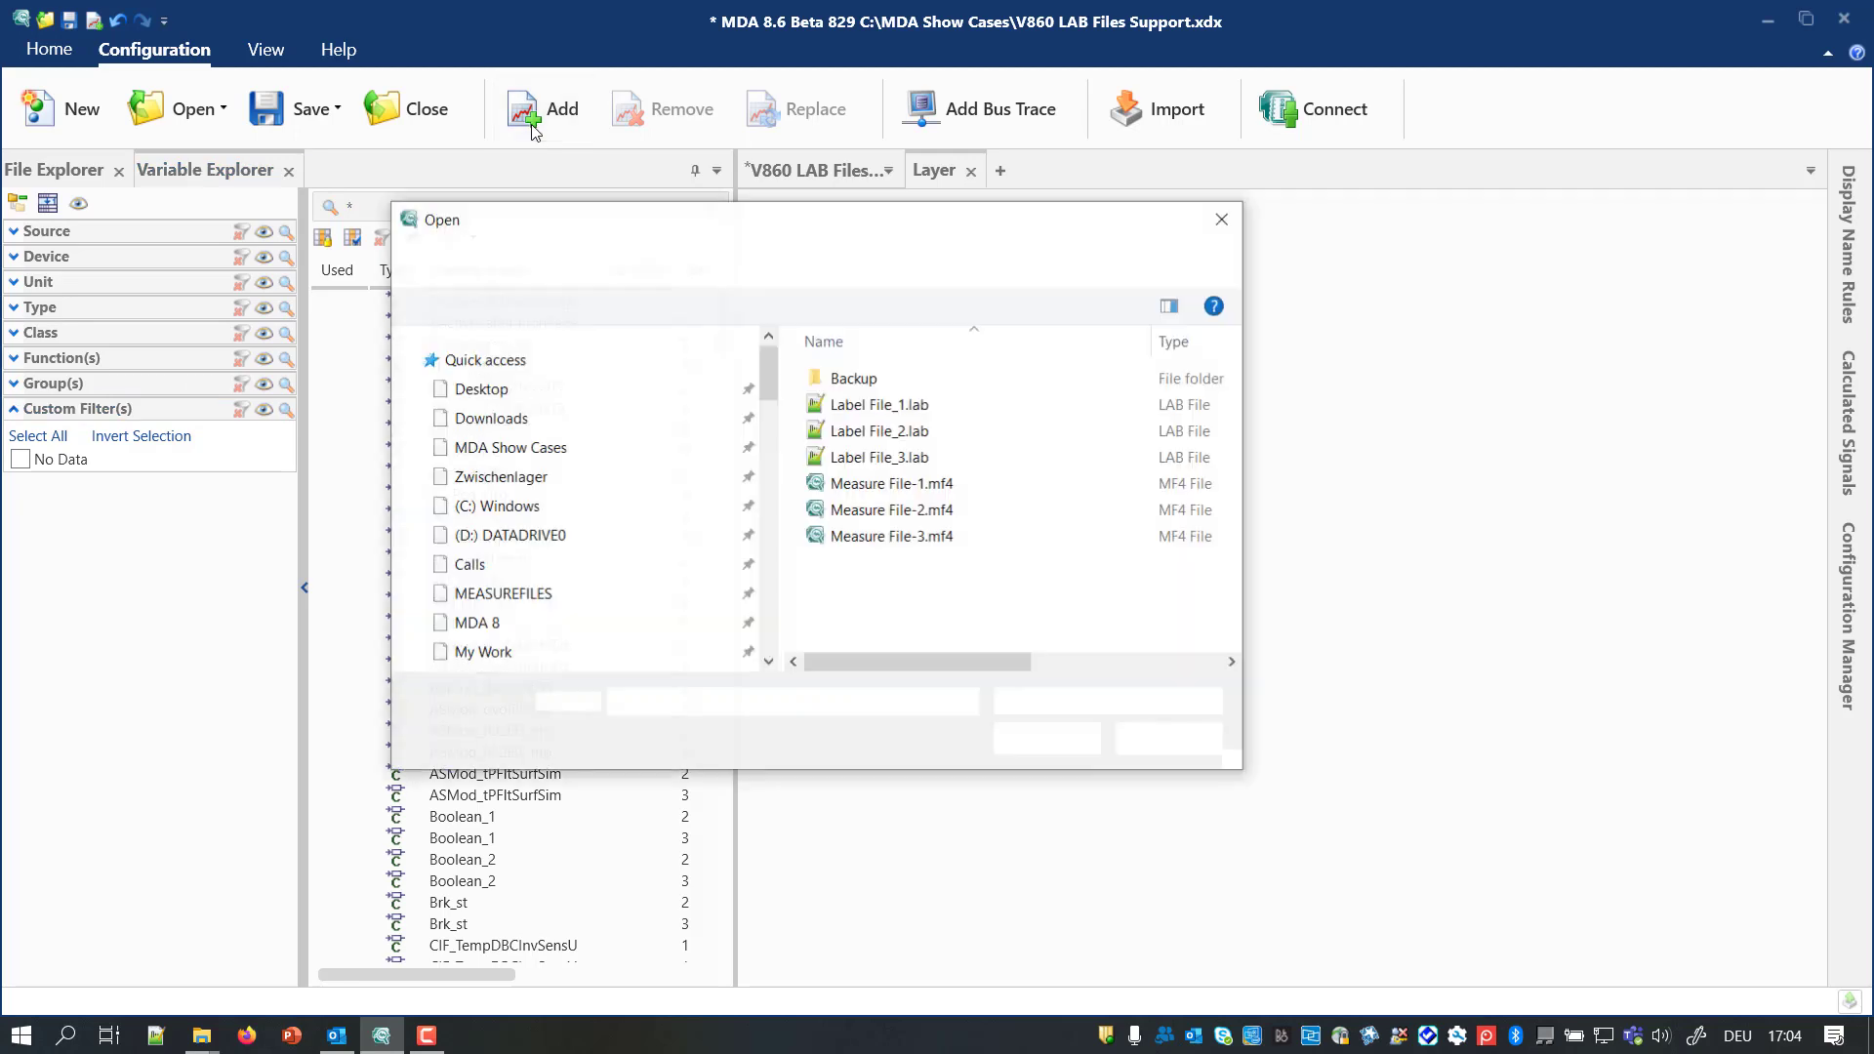
Add Label File_1.lab, Label File_2.lab and Label File_3.lab to the configuration and display them in the File Explorer.
{"action": "left_click", "coordinate": [966, 406]}
{"action": "left_click", "coordinate": [974, 455], "text": "shift"}
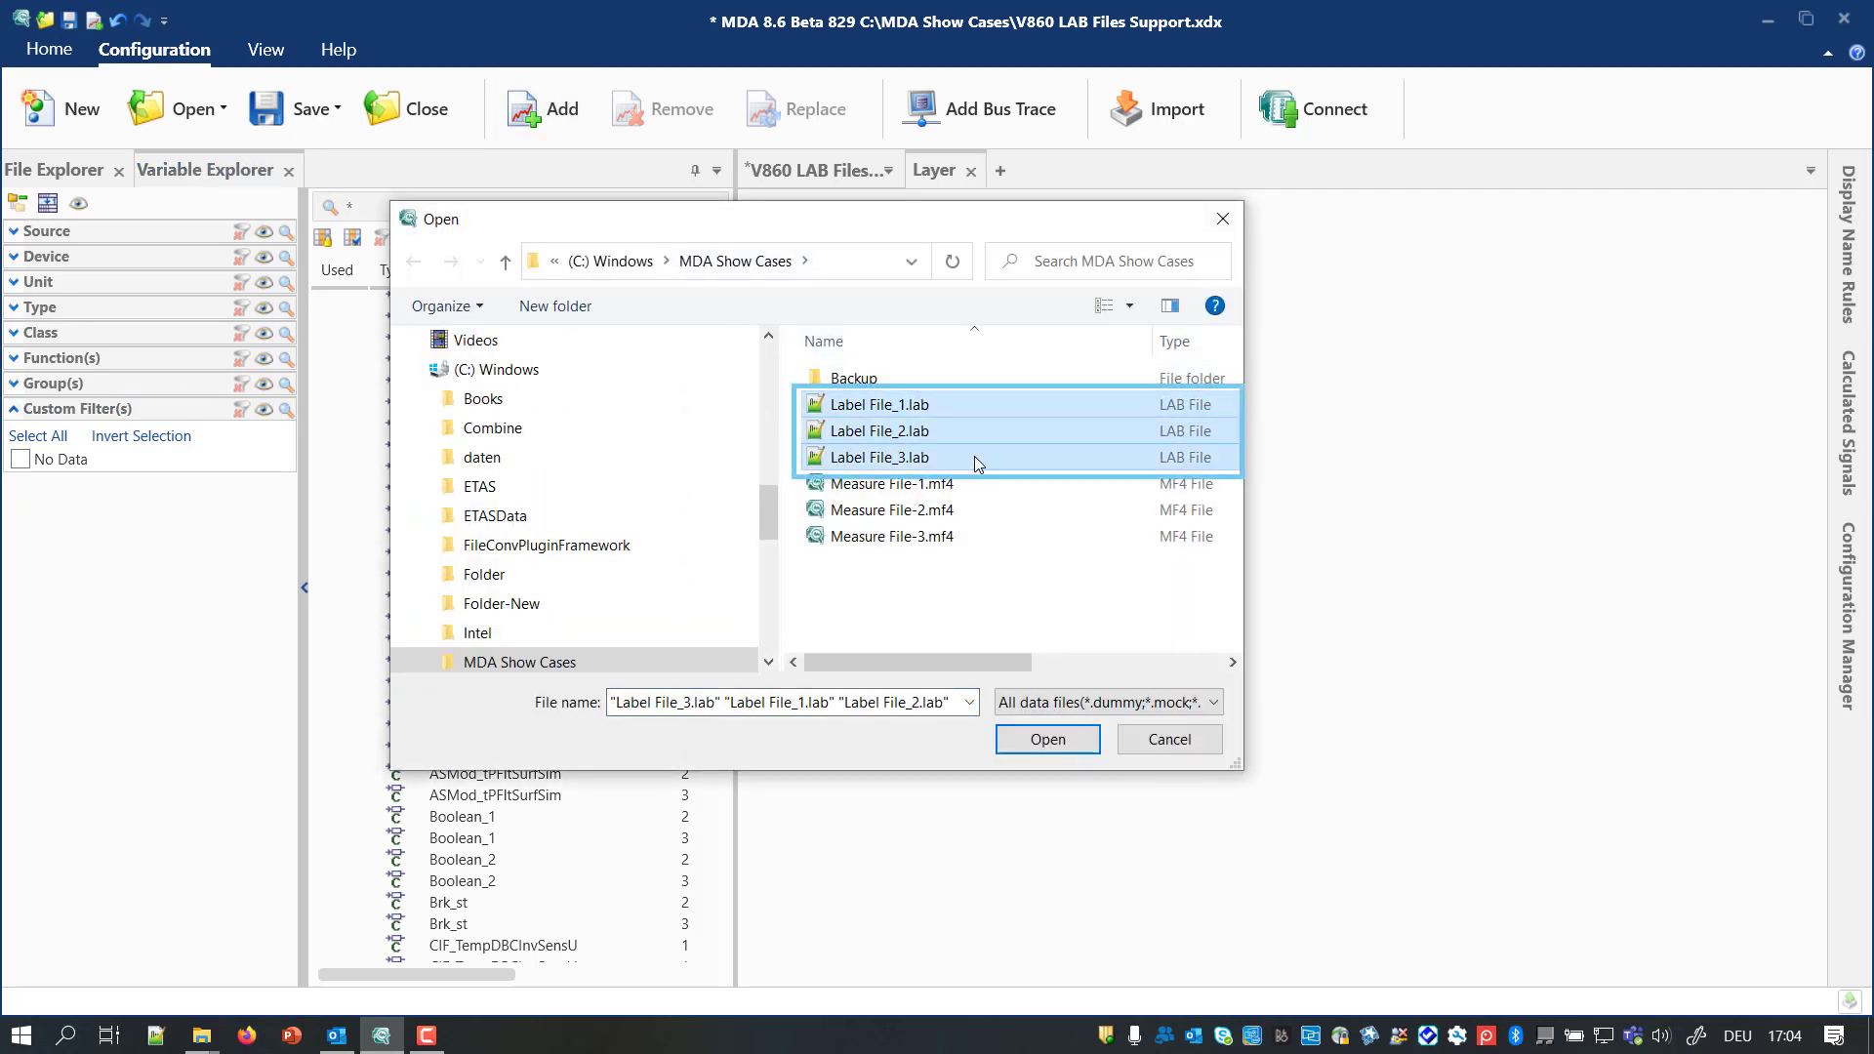
{"action": "left_click", "coordinate": [1064, 738]}
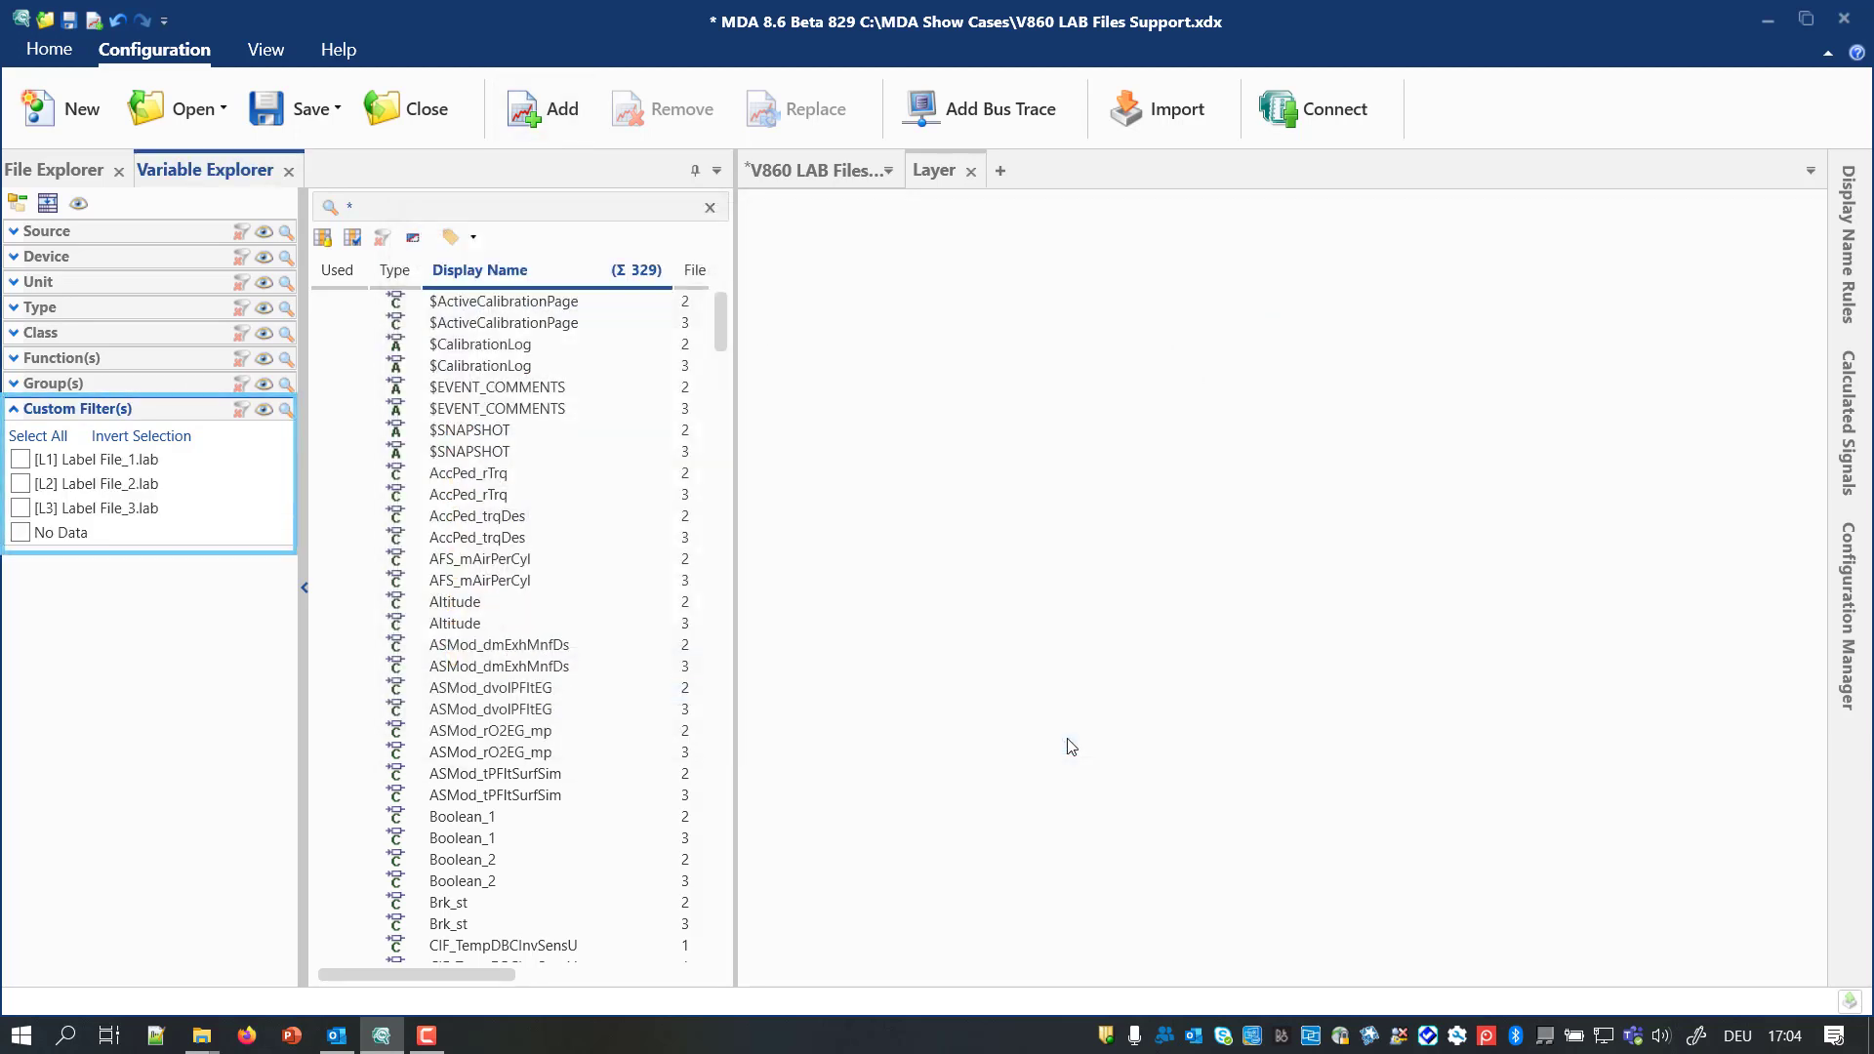
{"action": "left_click", "coordinate": [88, 179]}
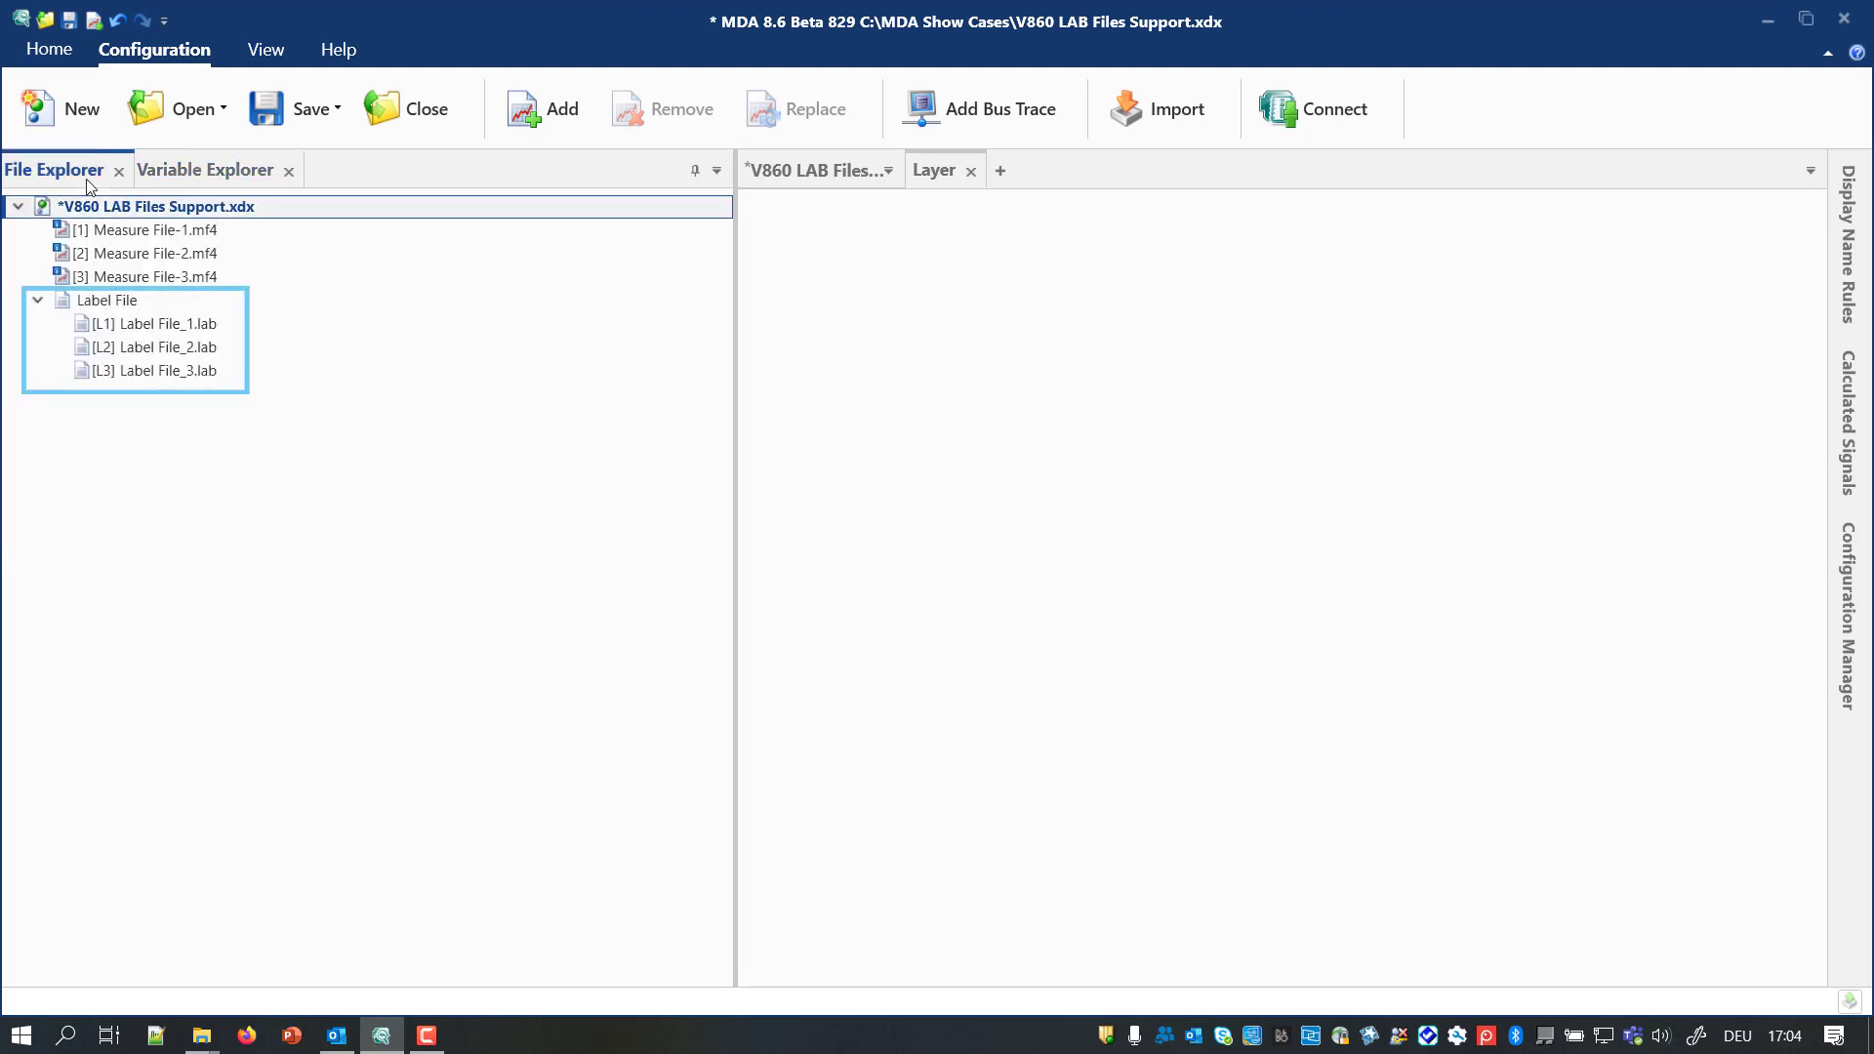
Filter the Variable Explorer by the custom filter Label File_1.lab and expand the Source filter.
{"action": "left_click", "coordinate": [180, 173]}
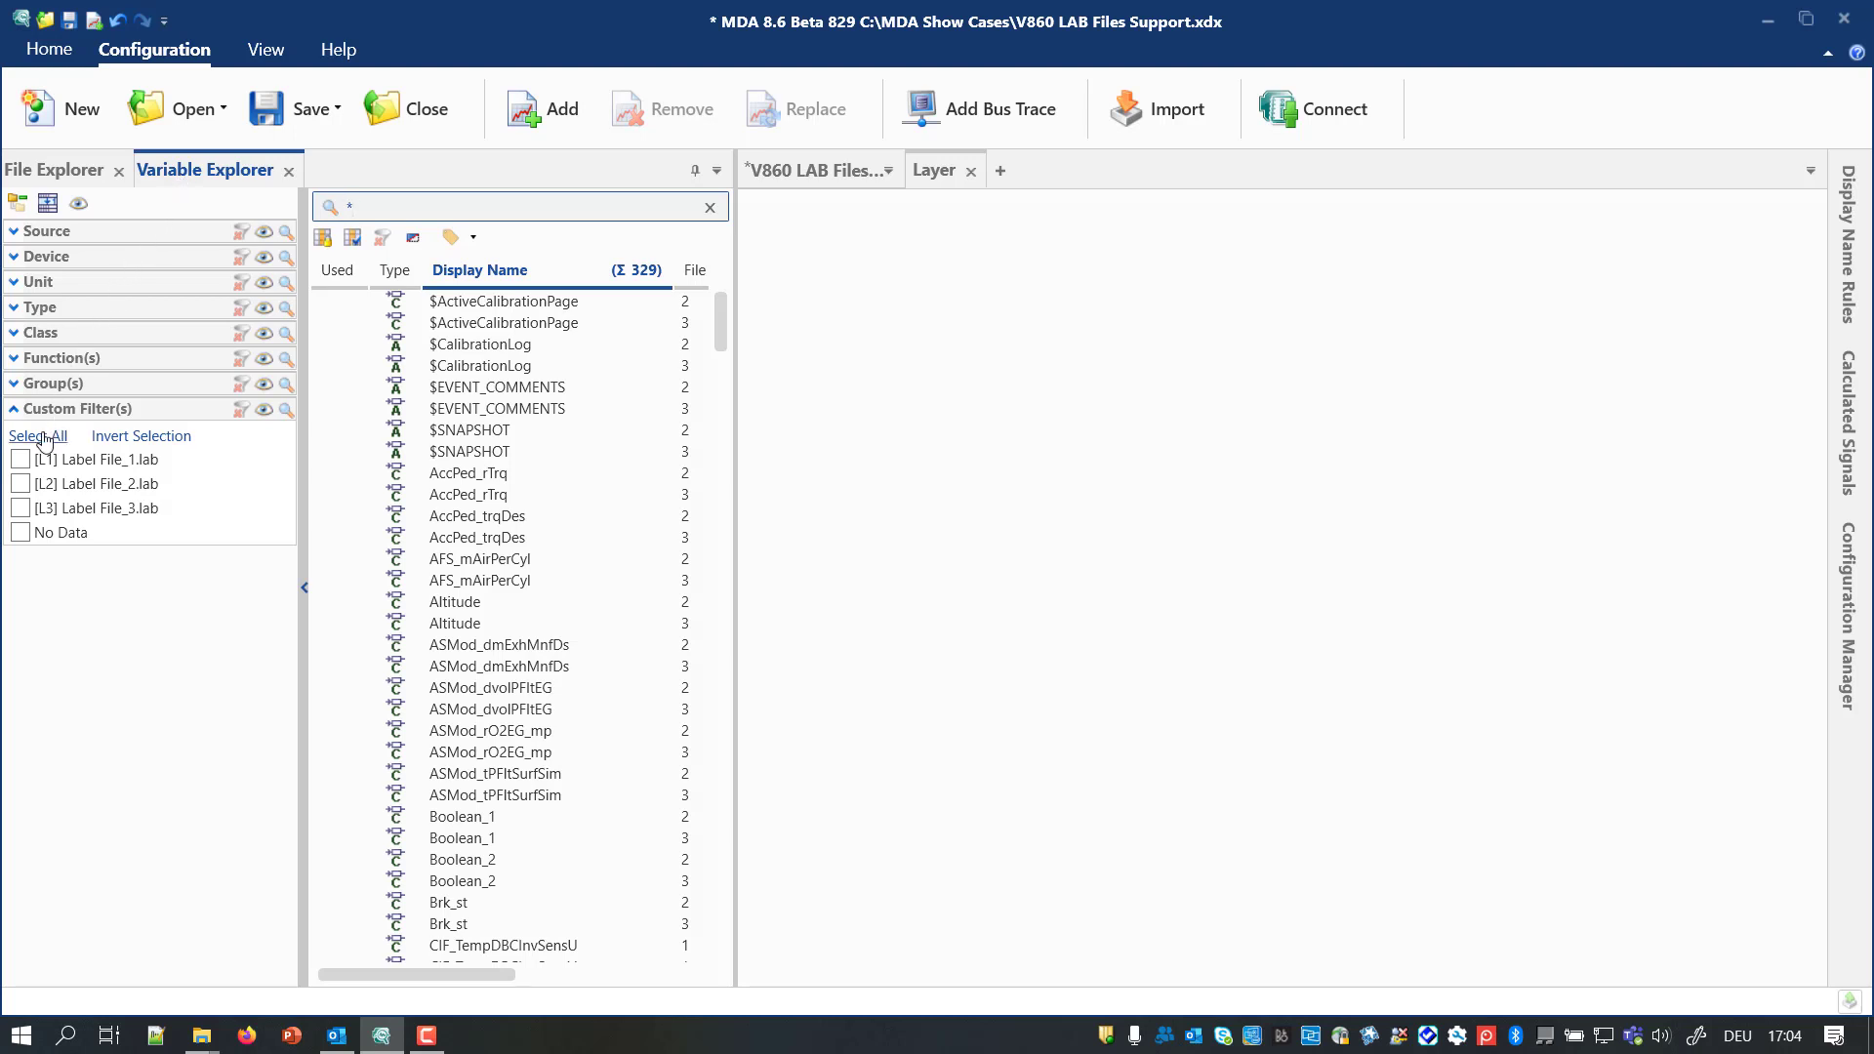
{"action": "left_click", "coordinate": [20, 460]}
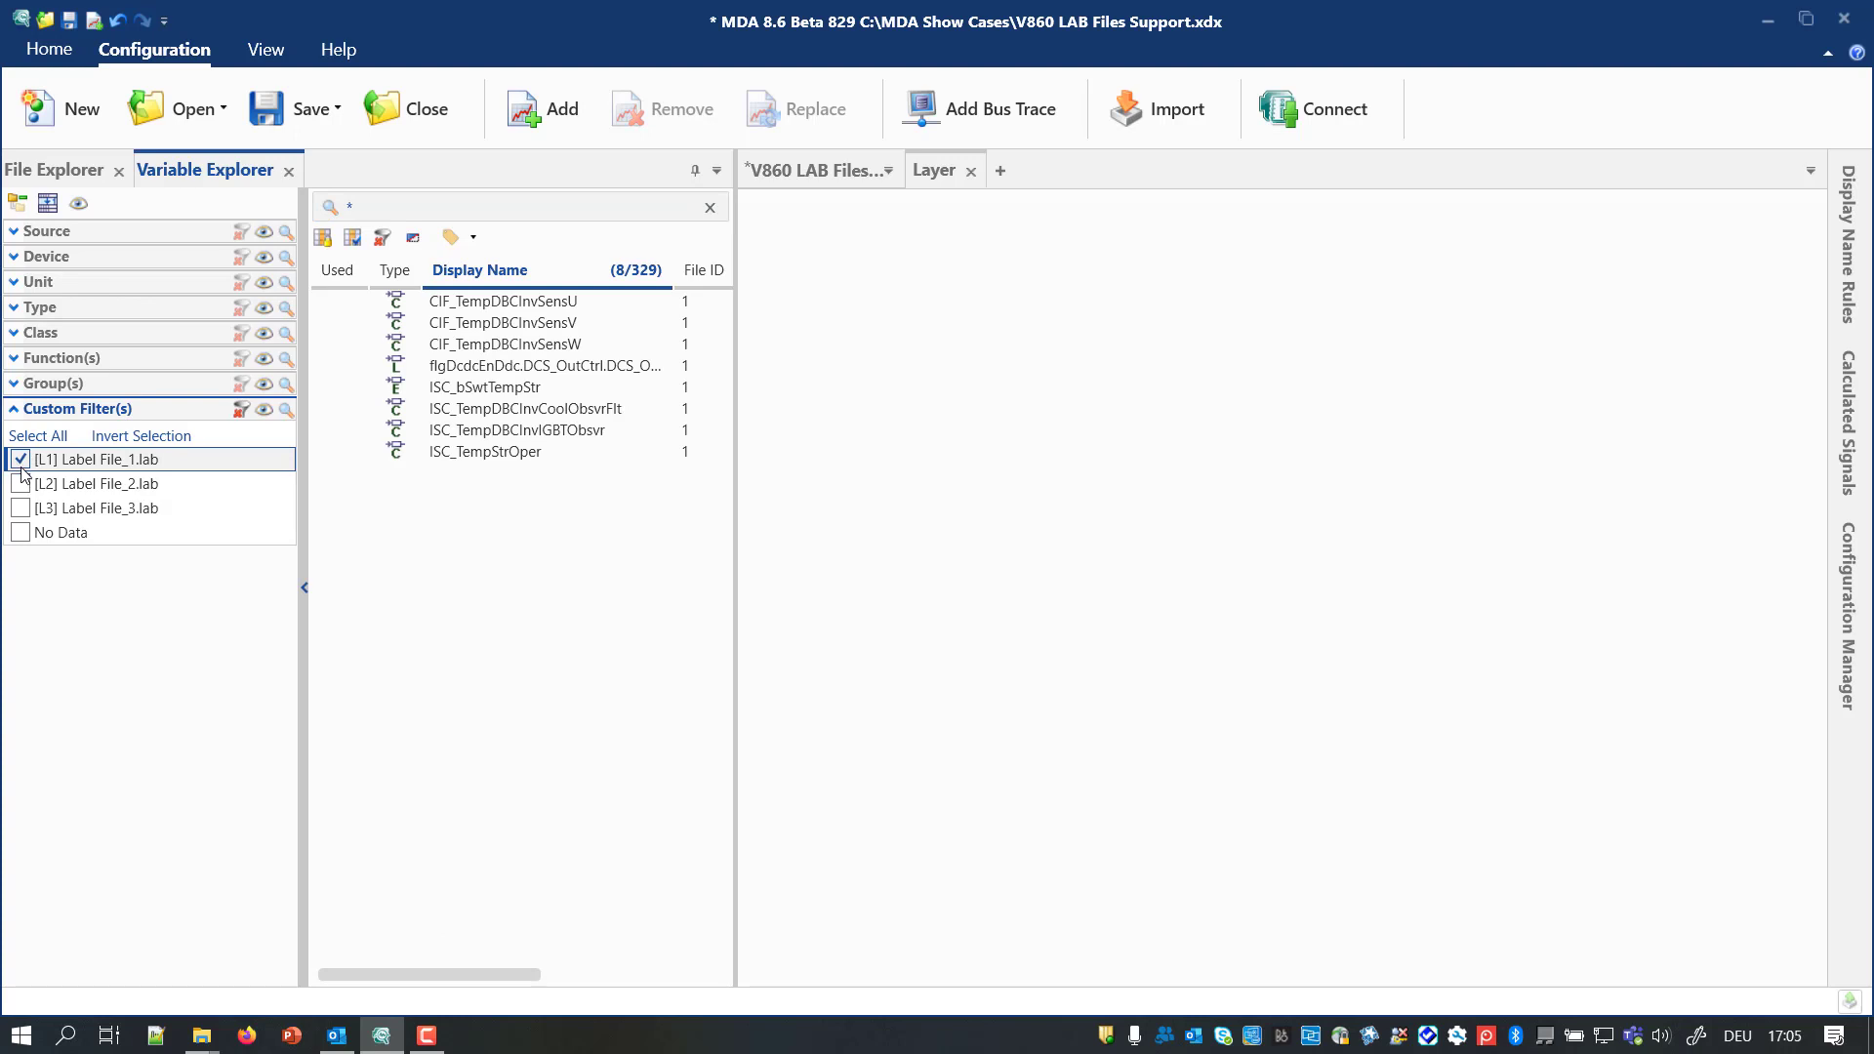
{"action": "left_click", "coordinate": [16, 231]}
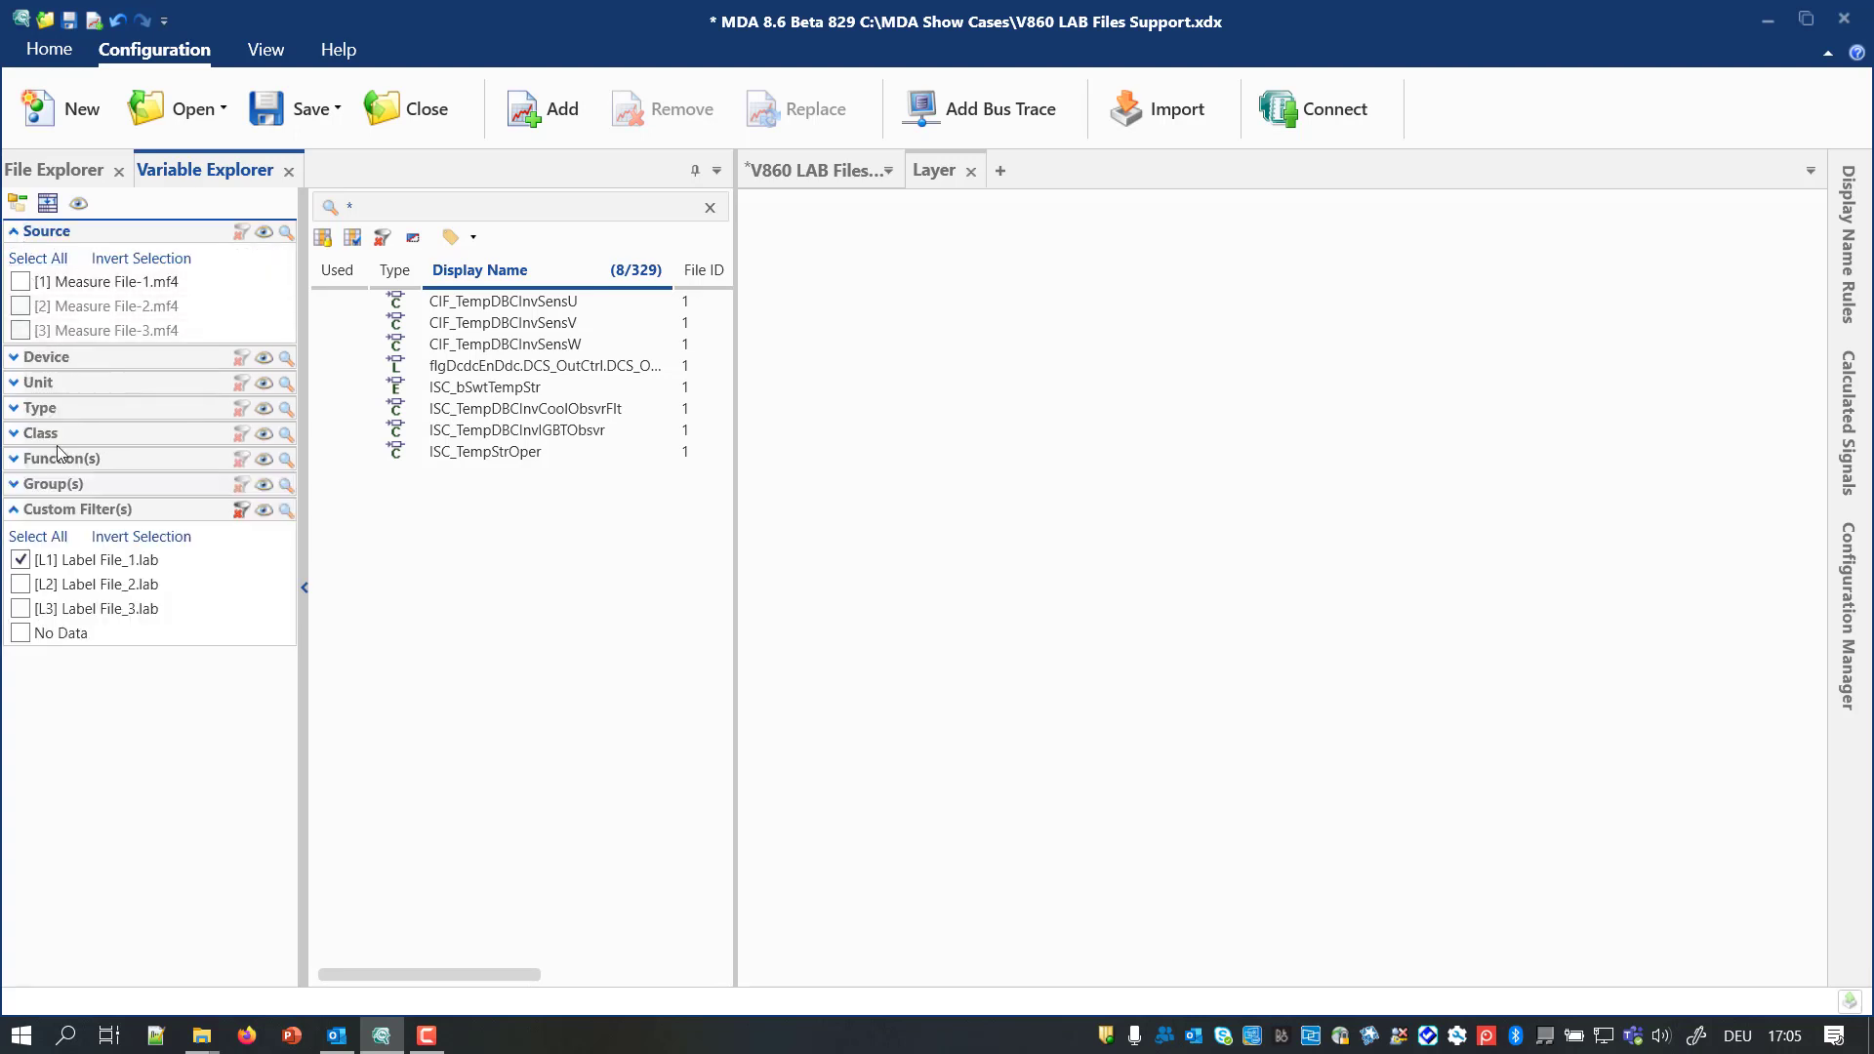
Replace the Label File_1.lab filter with Label File_2.lab, then combine it with Label File_1.lab and Label File_3.lab.
{"action": "left_click", "coordinate": [20, 559]}
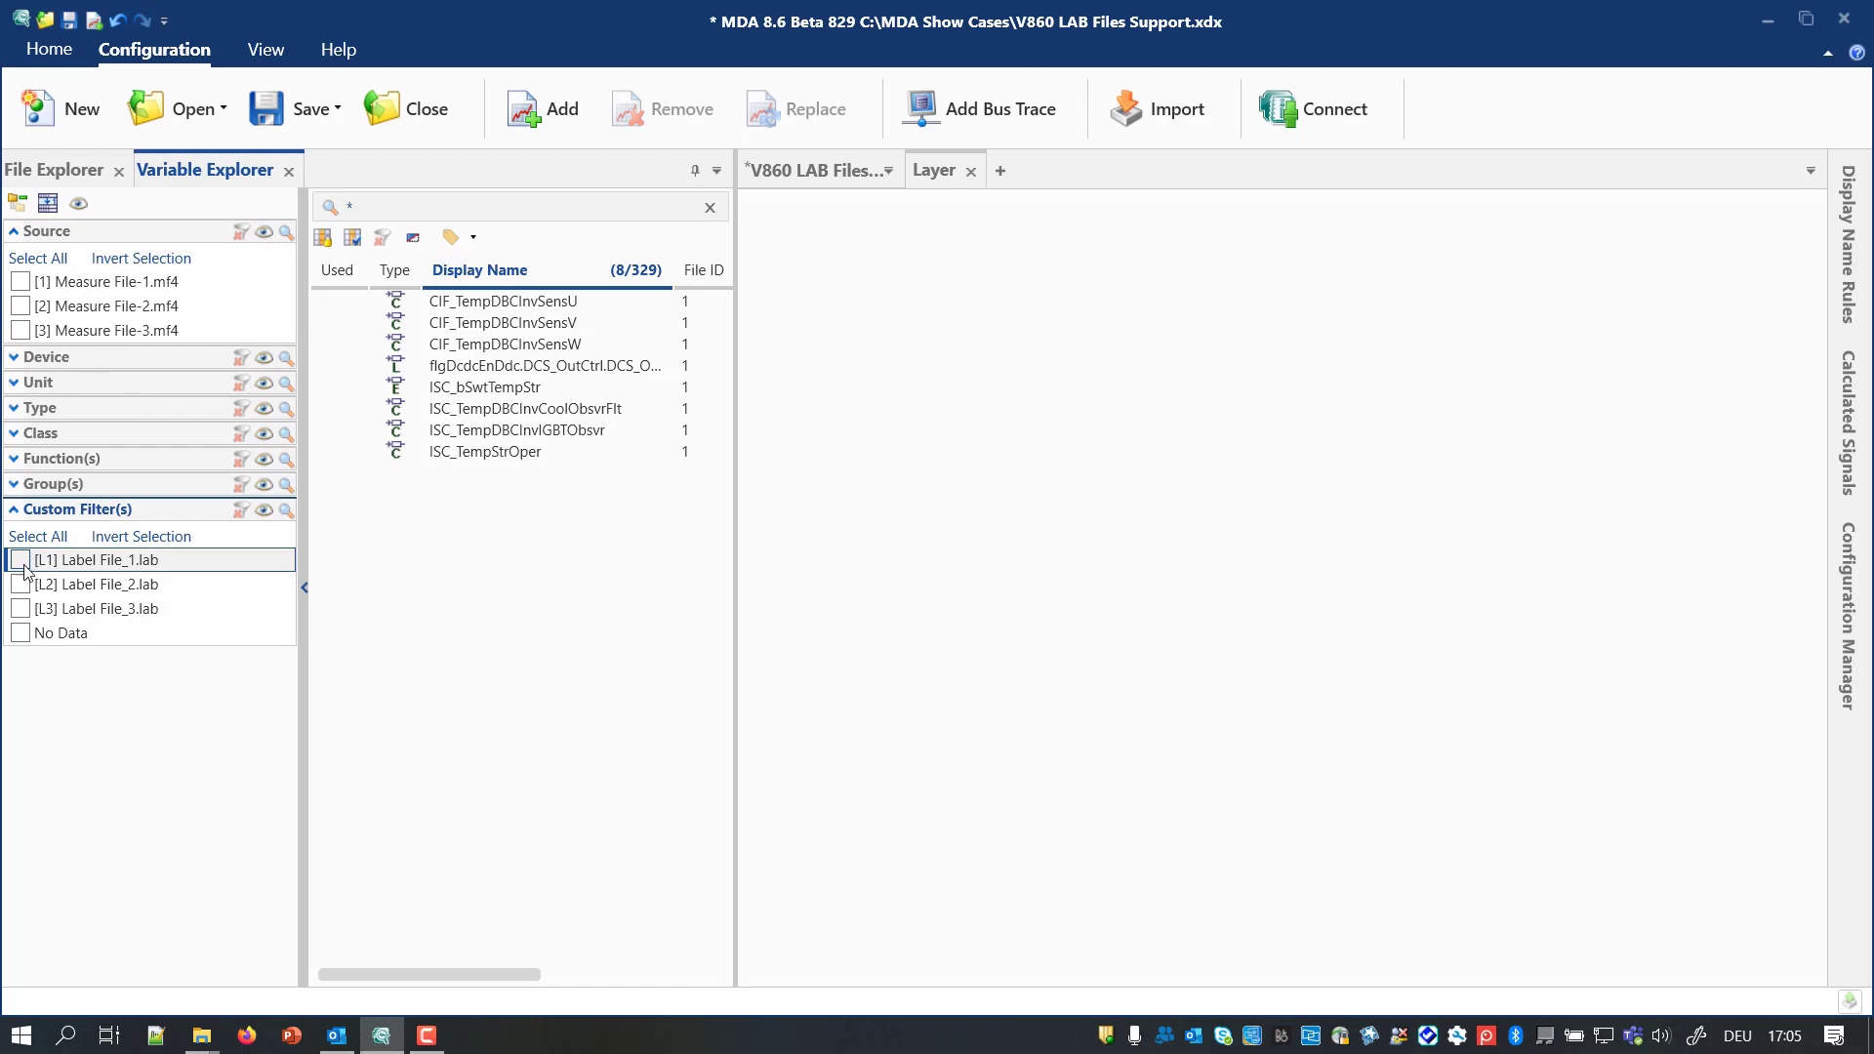
{"action": "left_click", "coordinate": [22, 584]}
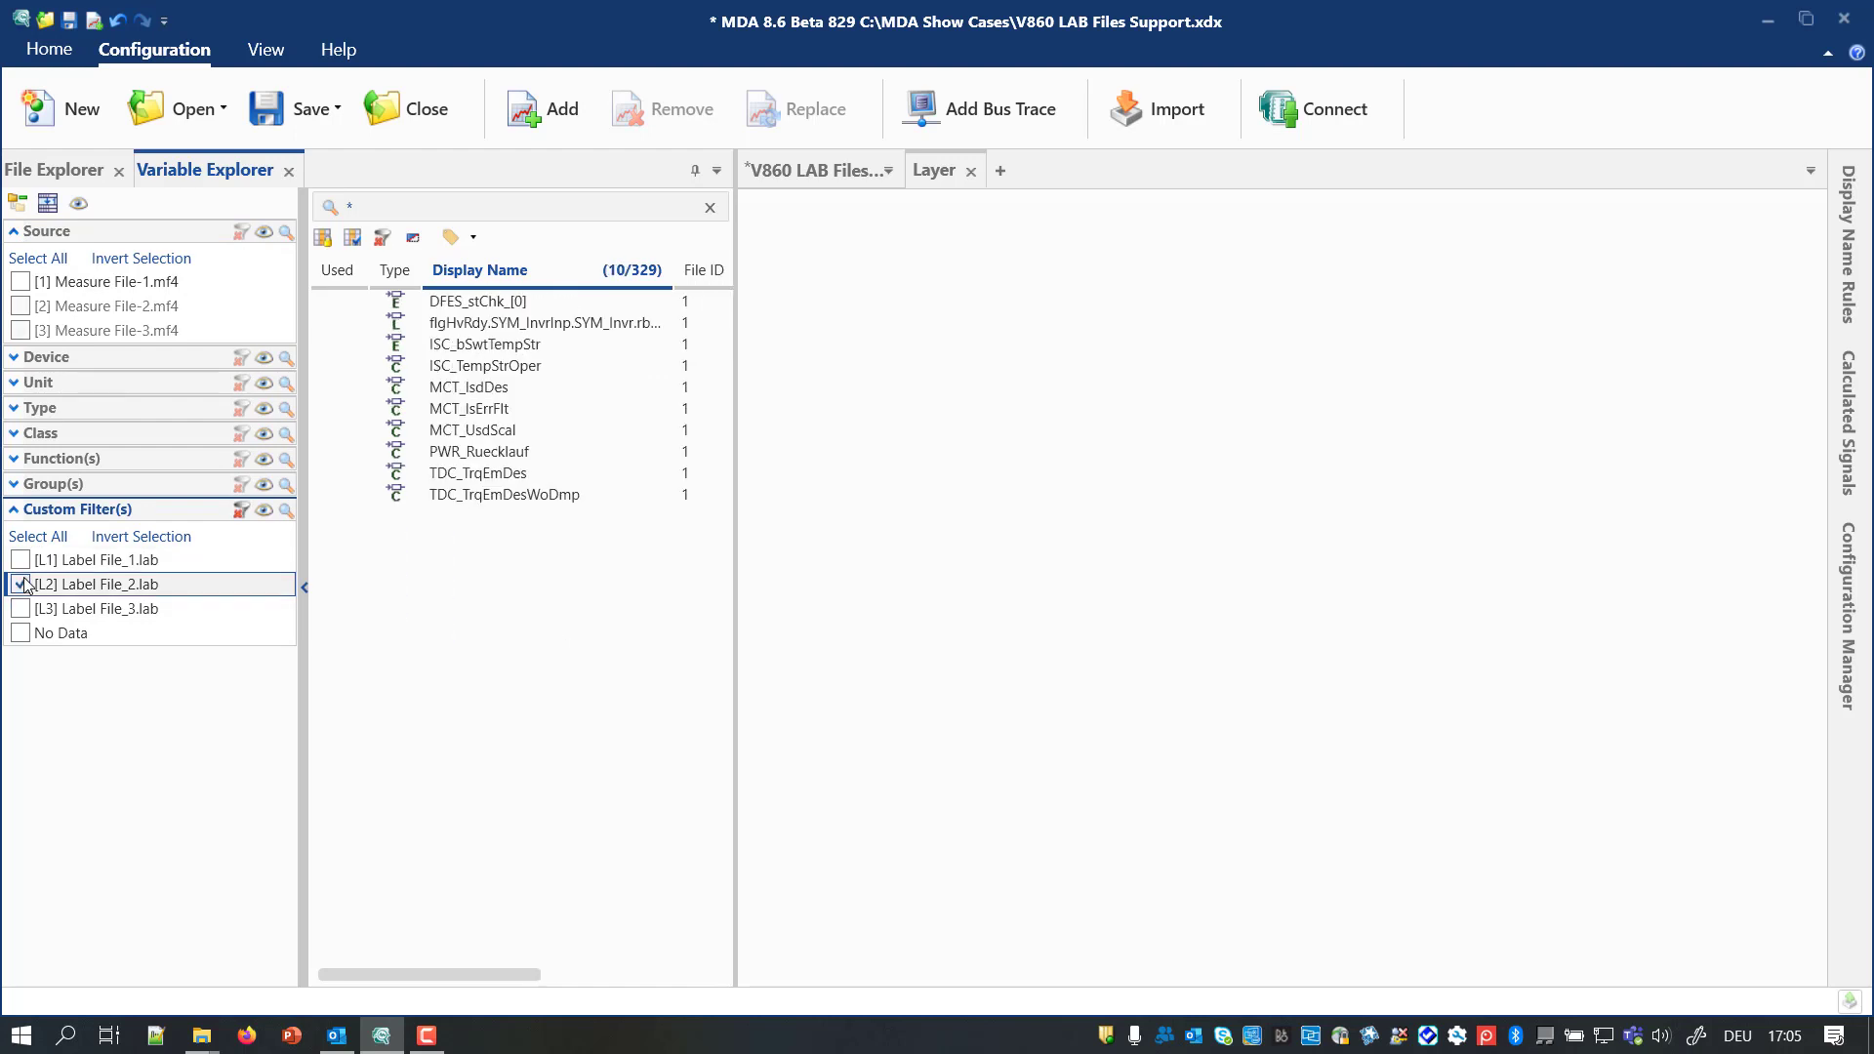
{"action": "left_click", "coordinate": [20, 560]}
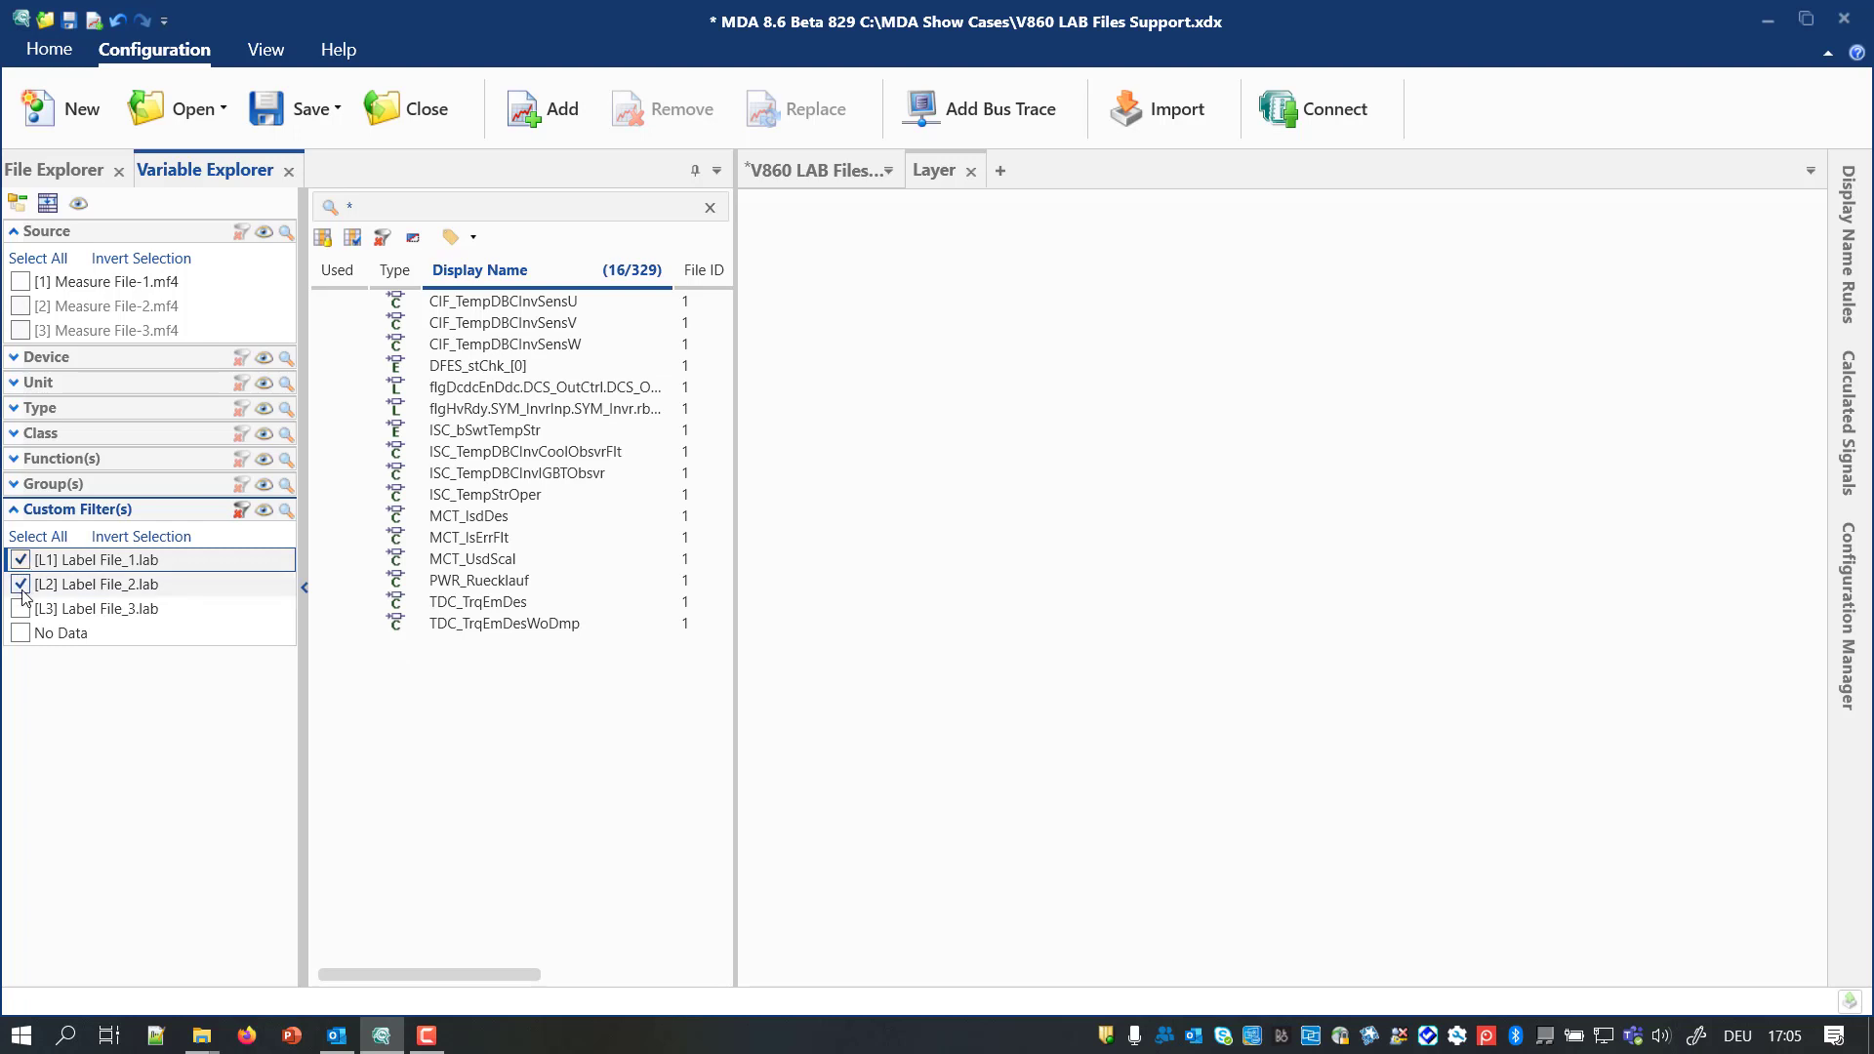
{"action": "left_click", "coordinate": [21, 608]}
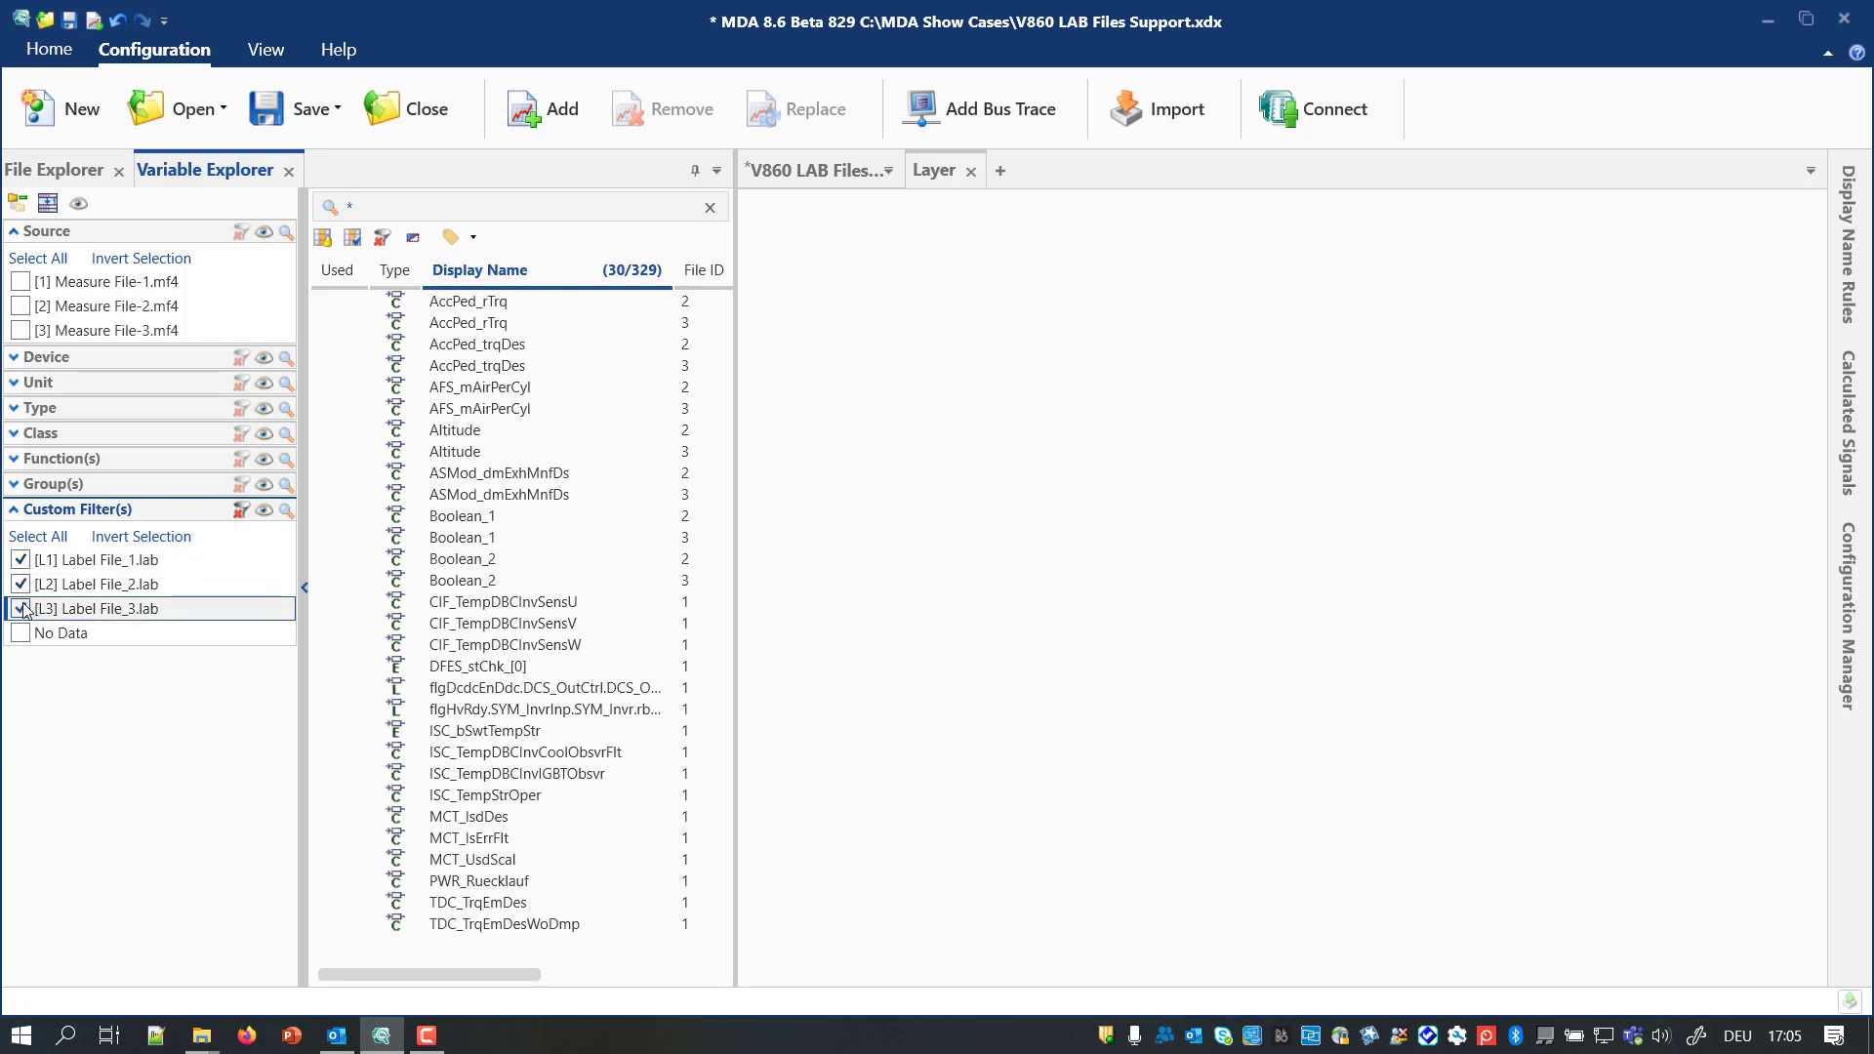
Restrict the variable list to Label File_3.lab and the source Measure File-2.mf4.
{"action": "left_click", "coordinate": [21, 559]}
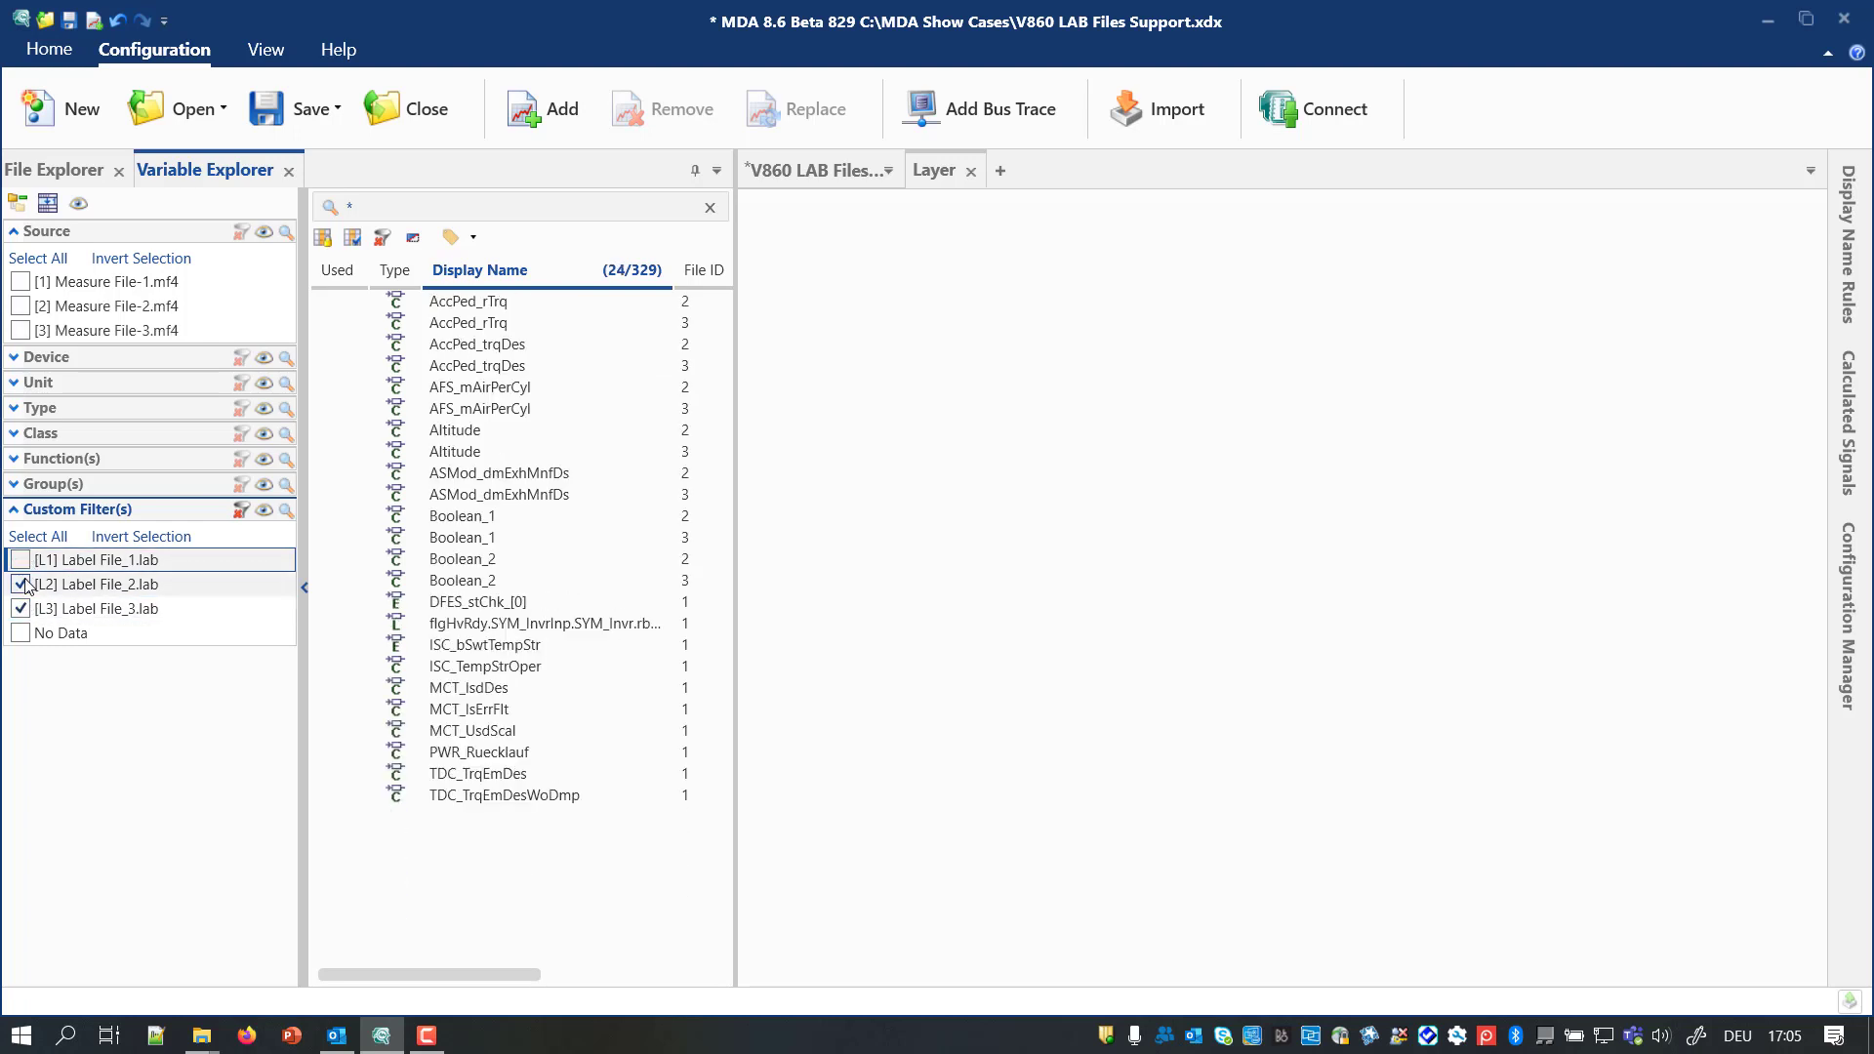
{"action": "left_click", "coordinate": [22, 583]}
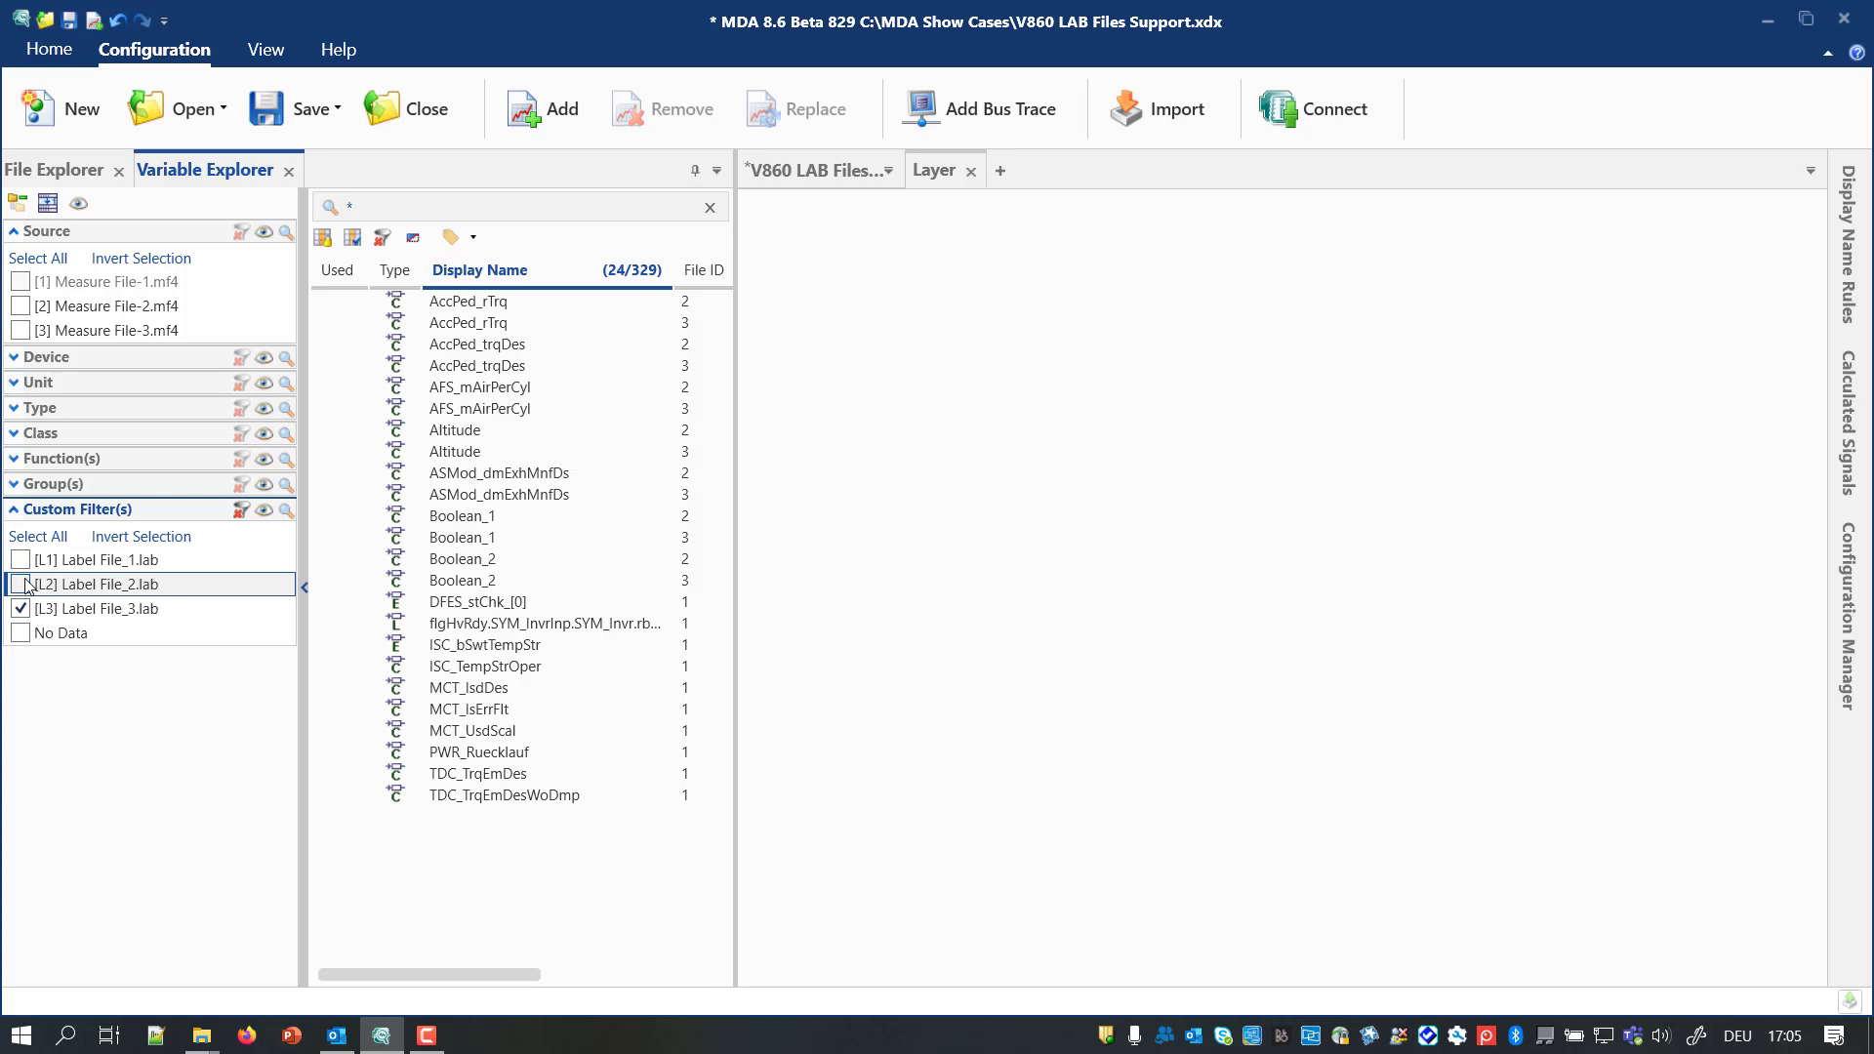
{"action": "left_click", "coordinate": [21, 305]}
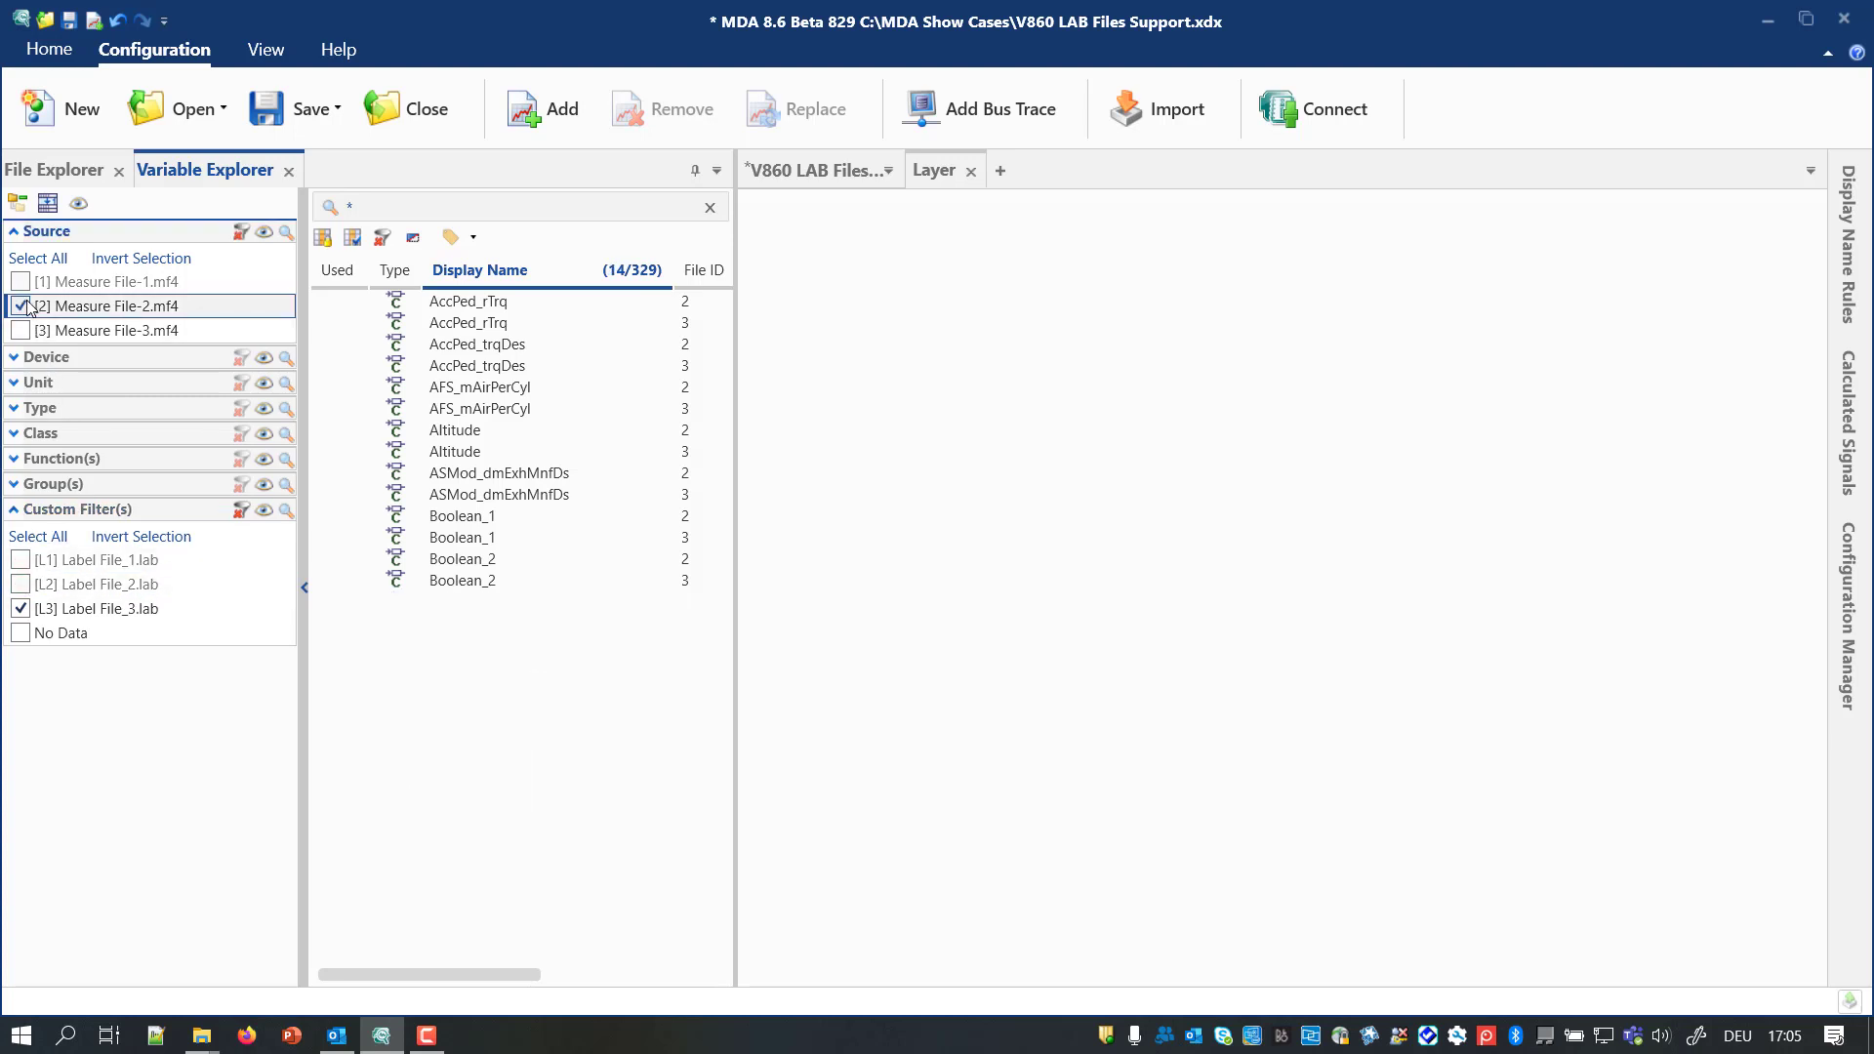
Plot all filtered Measure File-2 variables, from AccPed_rTrq to Boolean_2, in a new oscilloscope on the empty layer.
{"action": "left_click", "coordinate": [441, 310]}
{"action": "left_click", "coordinate": [468, 431], "text": "shift"}
{"action": "left_click_drag", "start_coordinate": [468, 431], "coordinate": [859, 341]}
{"action": "left_click", "coordinate": [914, 405]}
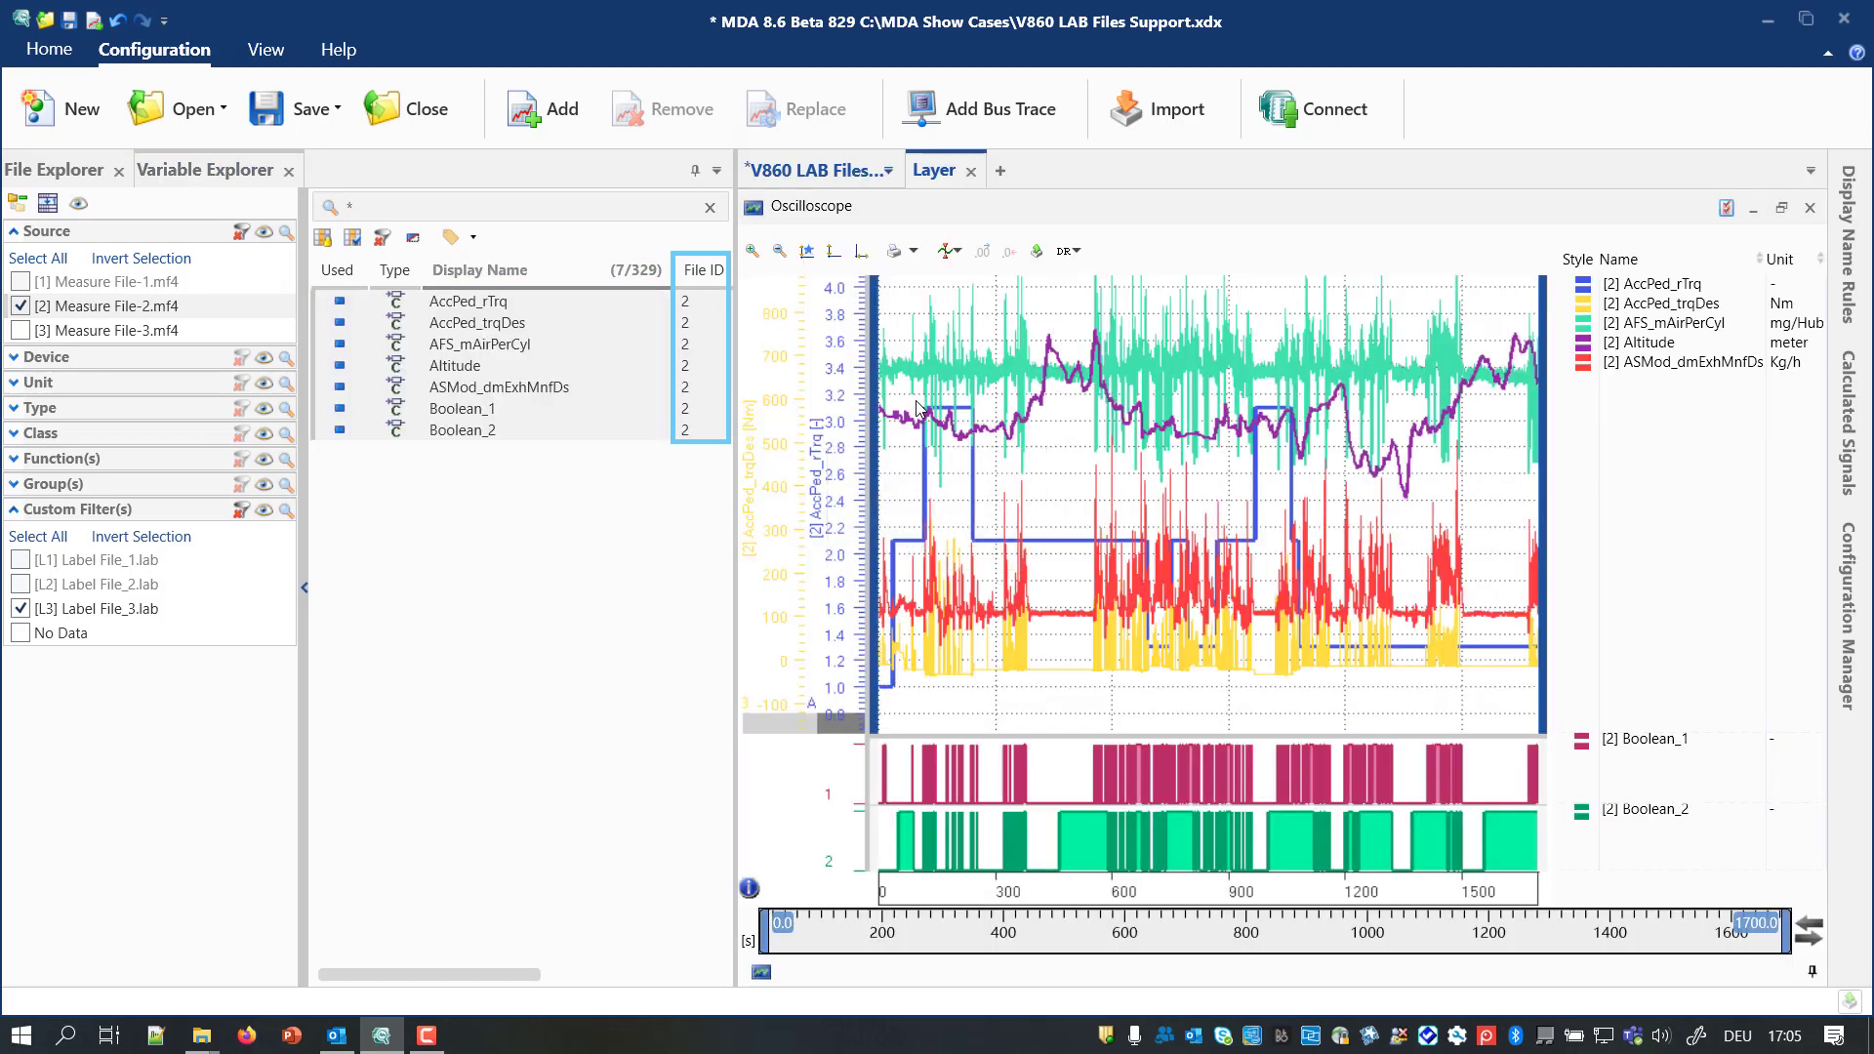
Switch the source filter to Measure File-3.mf4 and add all its filtered variables to the oscilloscope in a separate strip.
{"action": "left_click", "coordinate": [21, 330]}
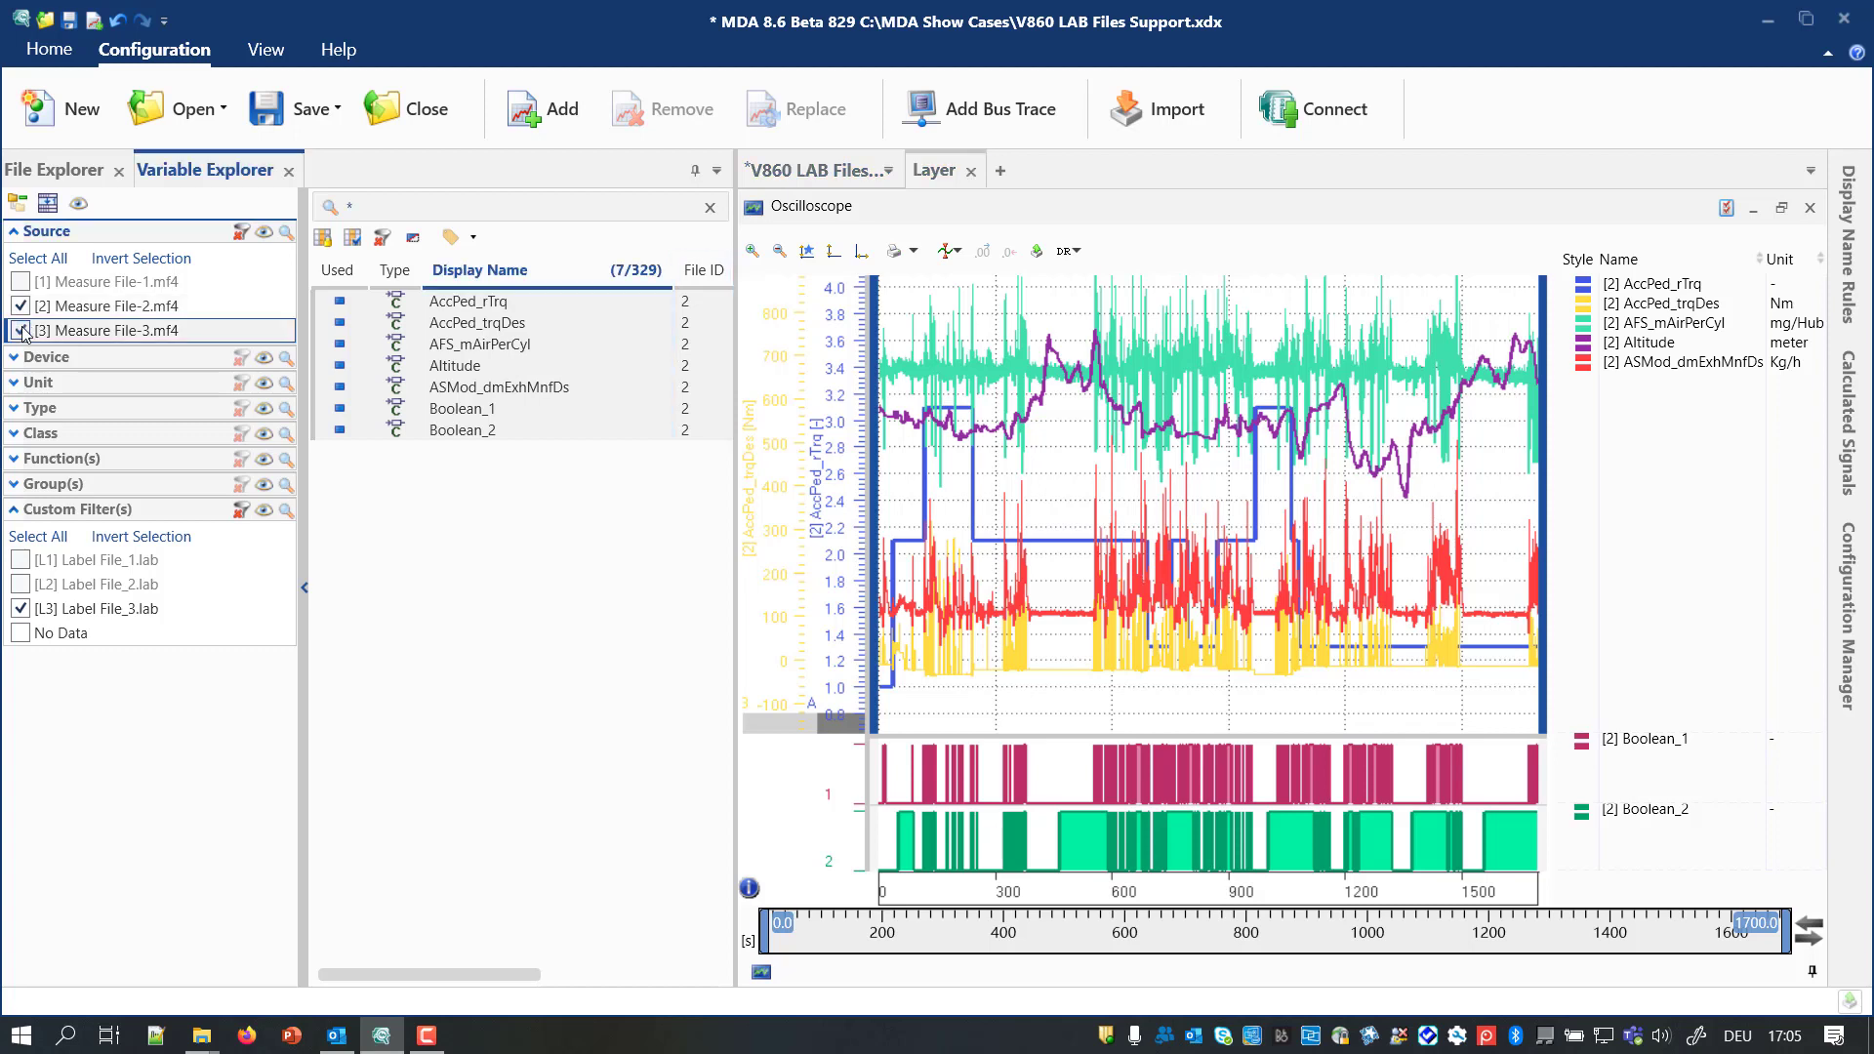
{"action": "left_click", "coordinate": [21, 305]}
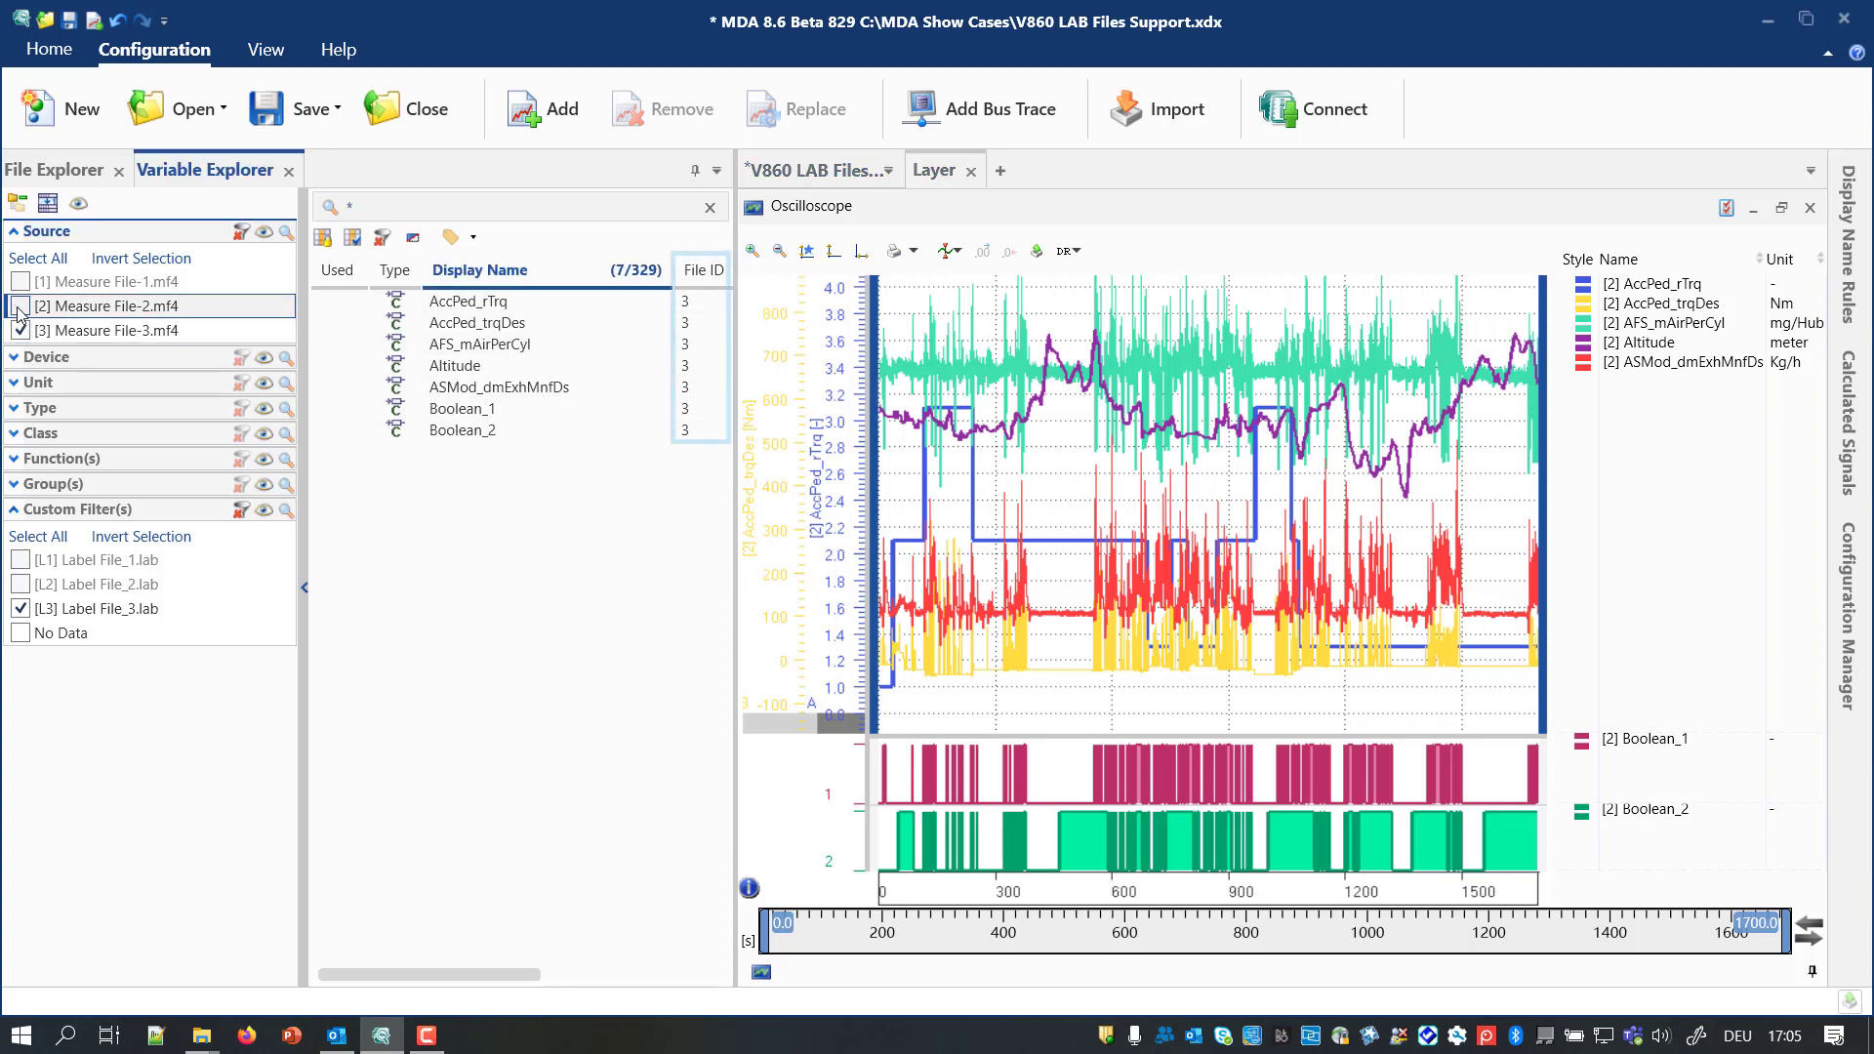
{"action": "left_click", "coordinate": [397, 317]}
{"action": "left_click", "coordinate": [462, 430], "text": "shift"}
{"action": "left_click_drag", "start_coordinate": [455, 365], "coordinate": [1052, 754]}
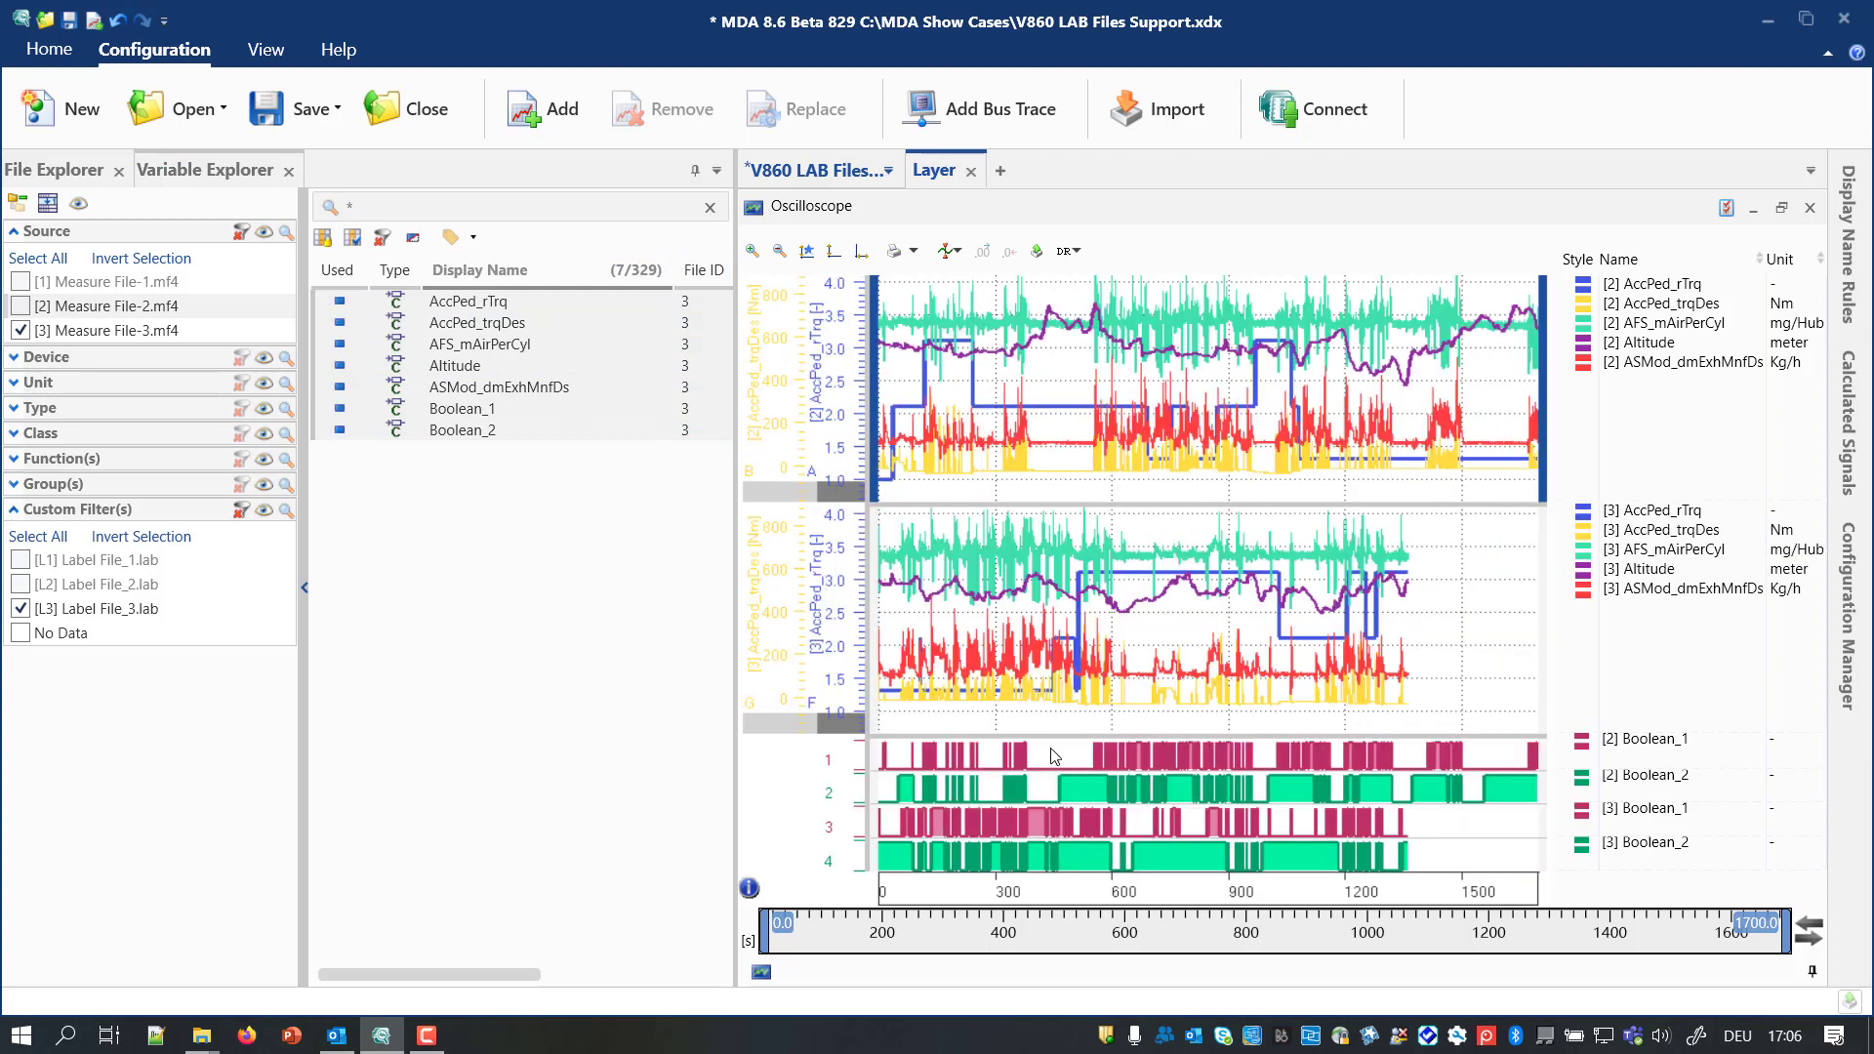
Clear all variable filters and list only the variables that belong to no label file.
{"action": "left_click", "coordinate": [382, 238]}
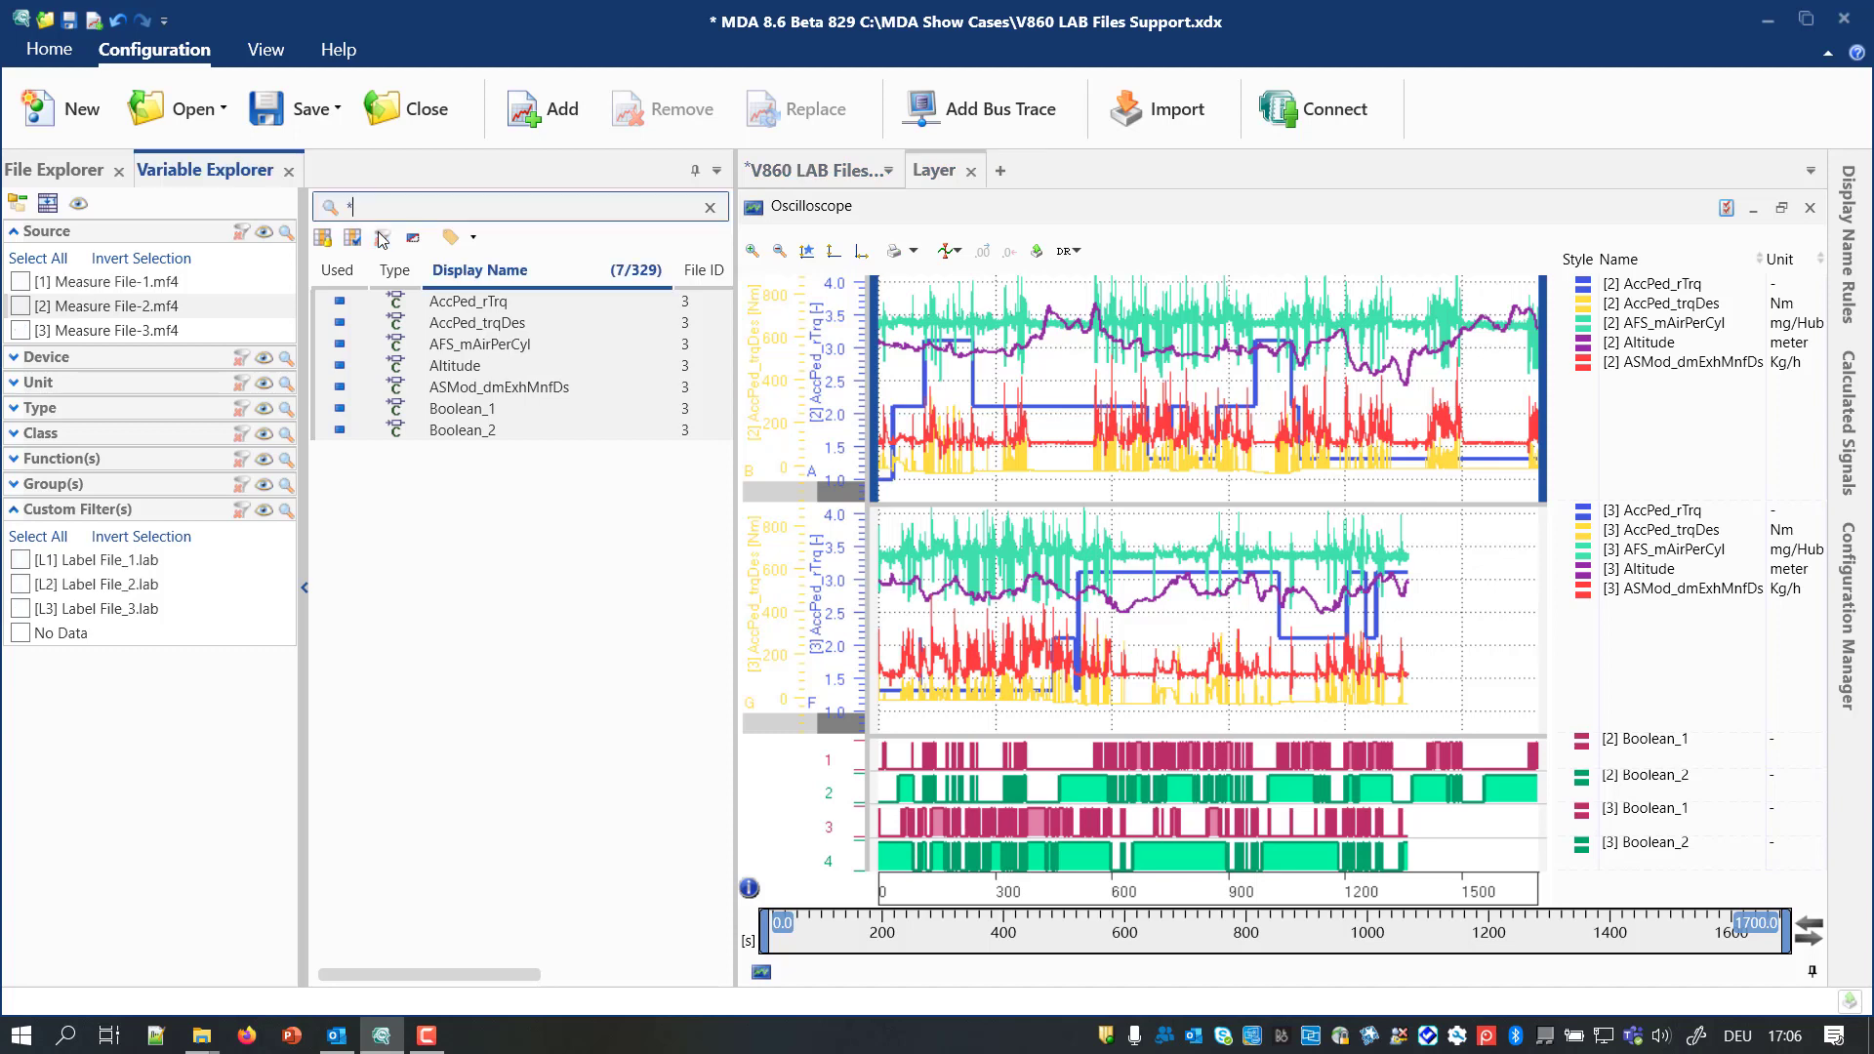
{"action": "left_click", "coordinate": [21, 632]}
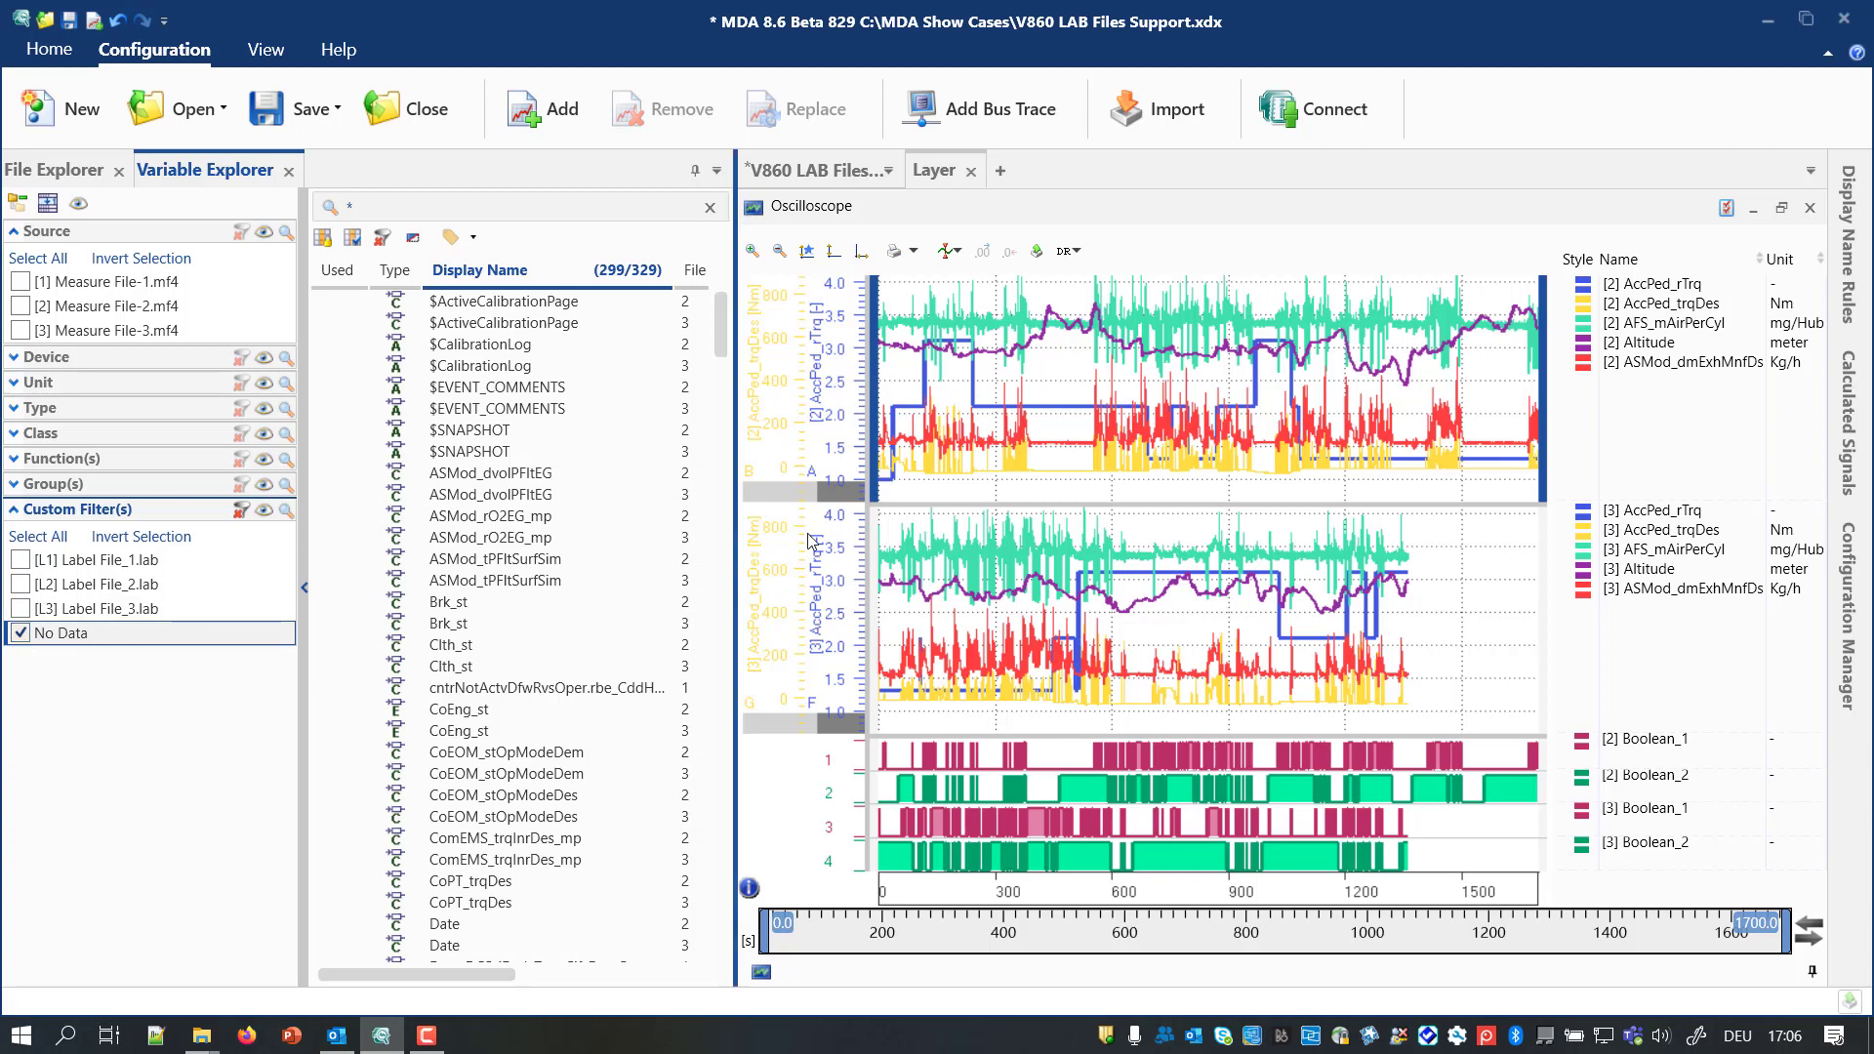
Export the oscilloscope's variables from the Configuration Manager as a label file named MyLabelFile.
{"action": "left_click", "coordinate": [1847, 615]}
{"action": "right_click", "coordinate": [1340, 279]}
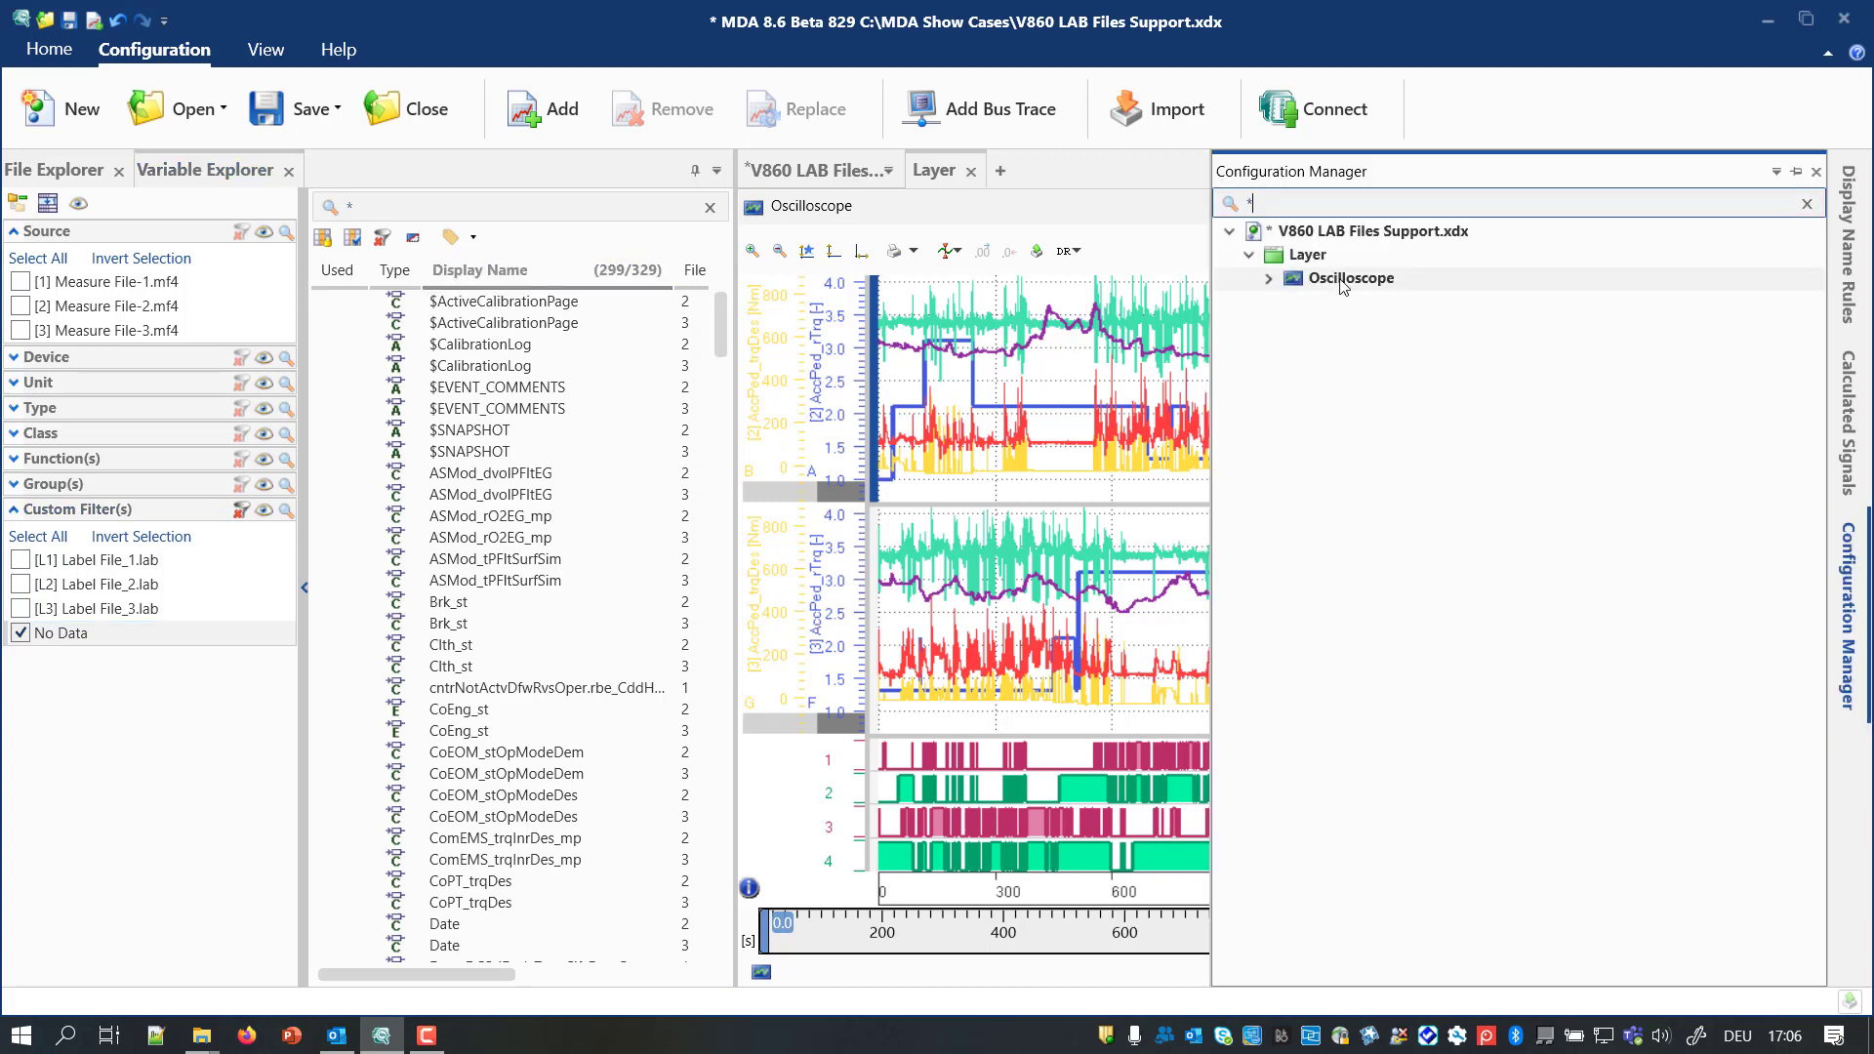
{"action": "left_click", "coordinate": [1444, 527]}
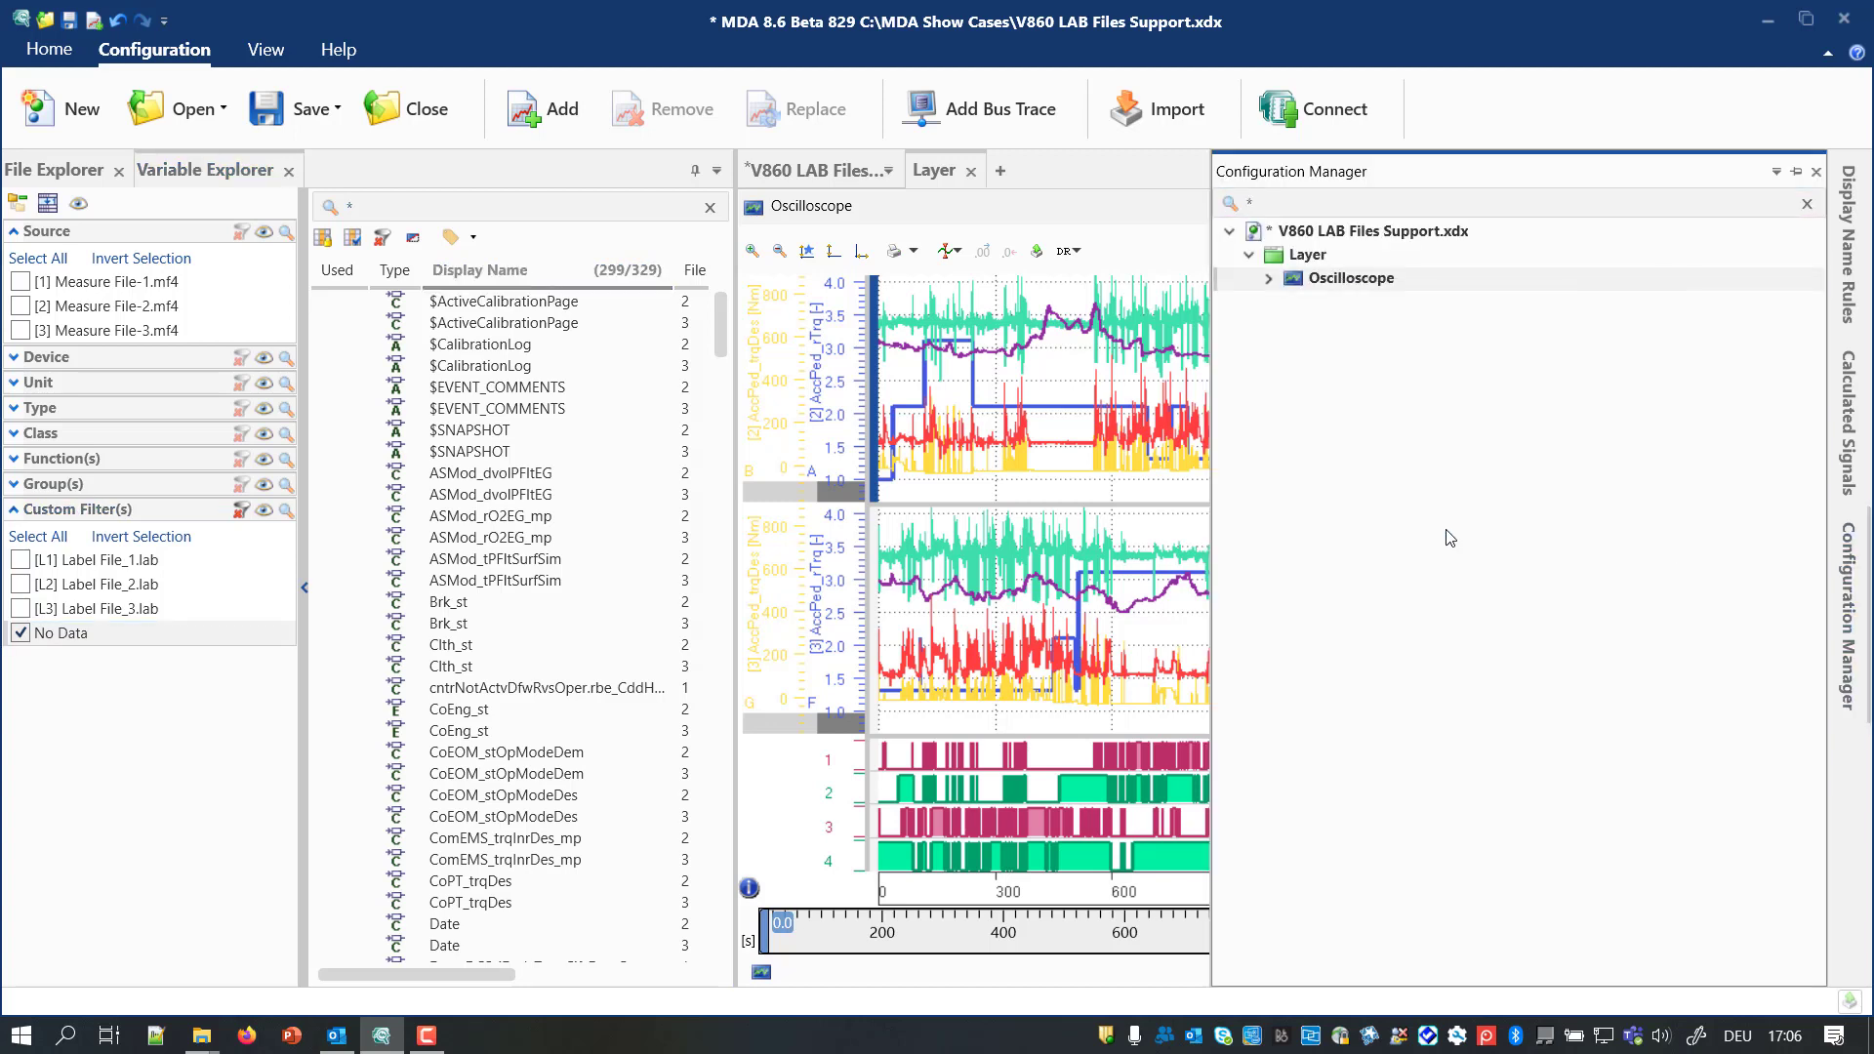
{"action": "type", "text": "MyLabelFile"}
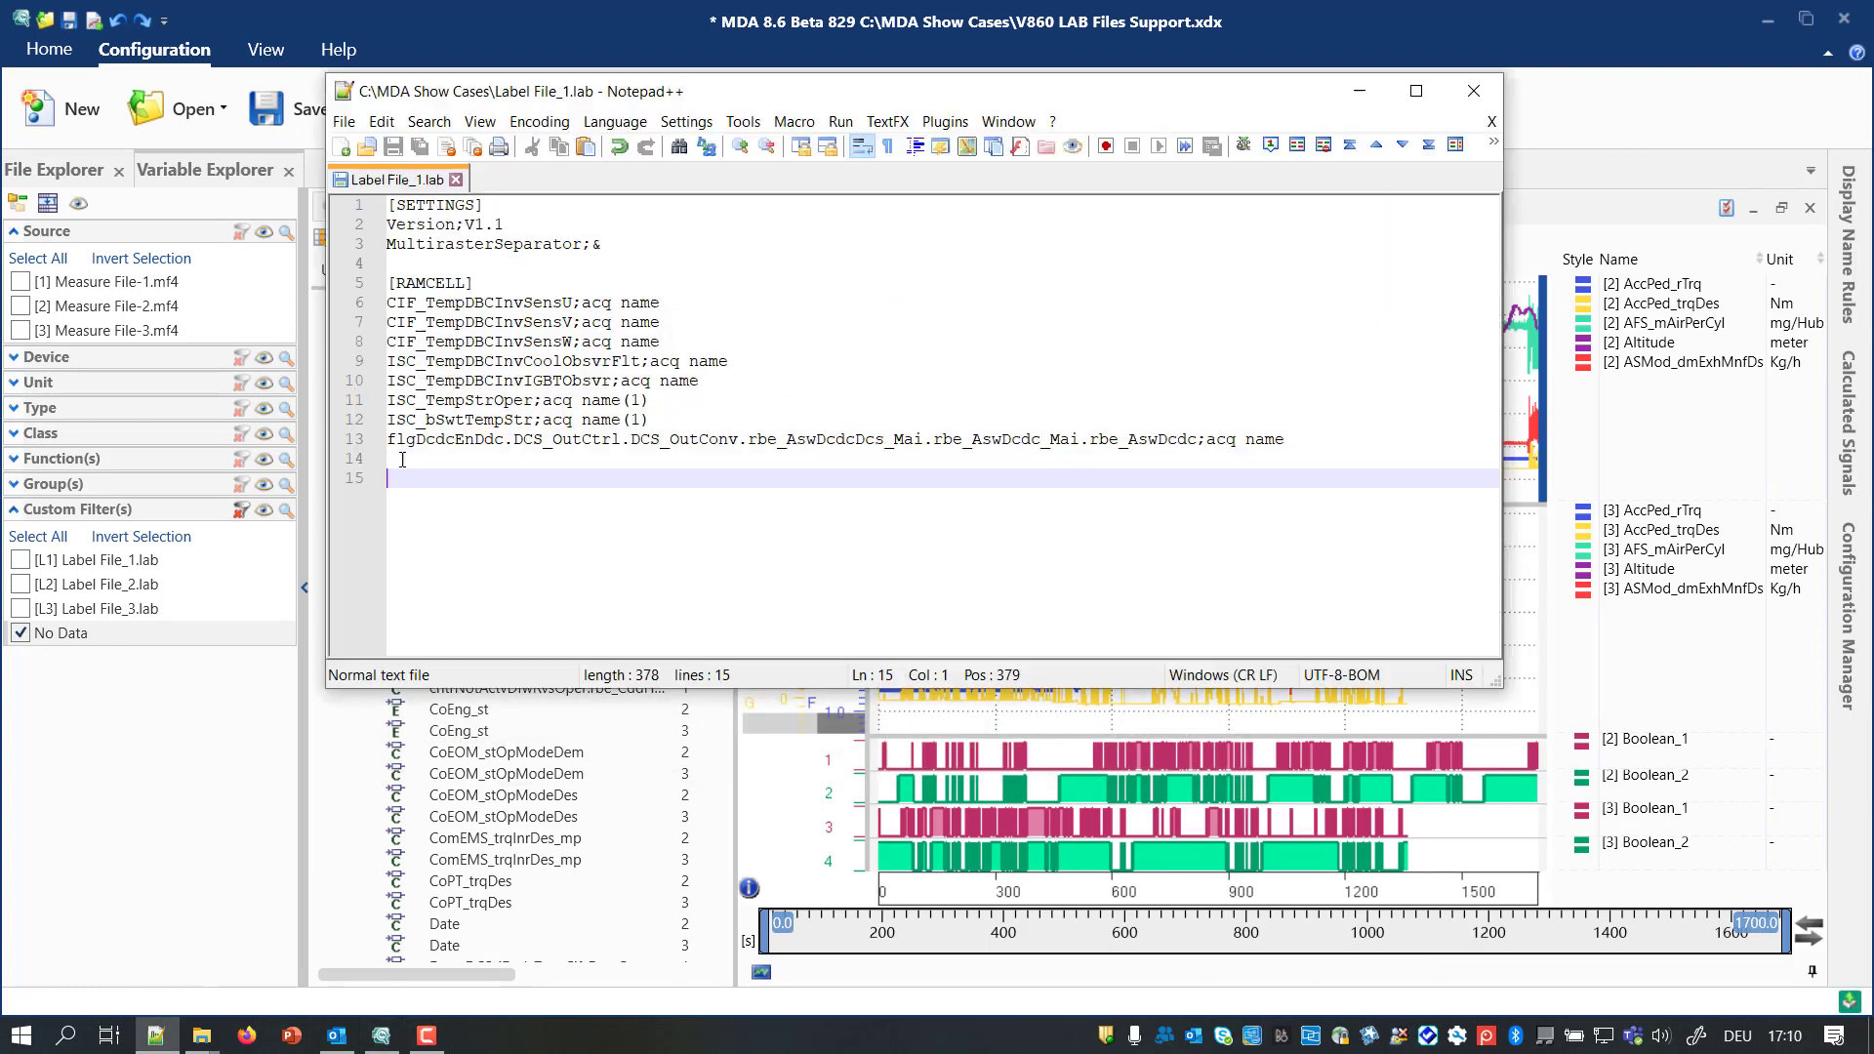
In Notepad++, add the entry "ASMod_dvolPFltEG;" on line 14 of Label File_1.lab and save the file.
{"action": "left_click", "coordinate": [402, 459]}
{"action": "type", "text": "ASMod_dvolPFltEG"}
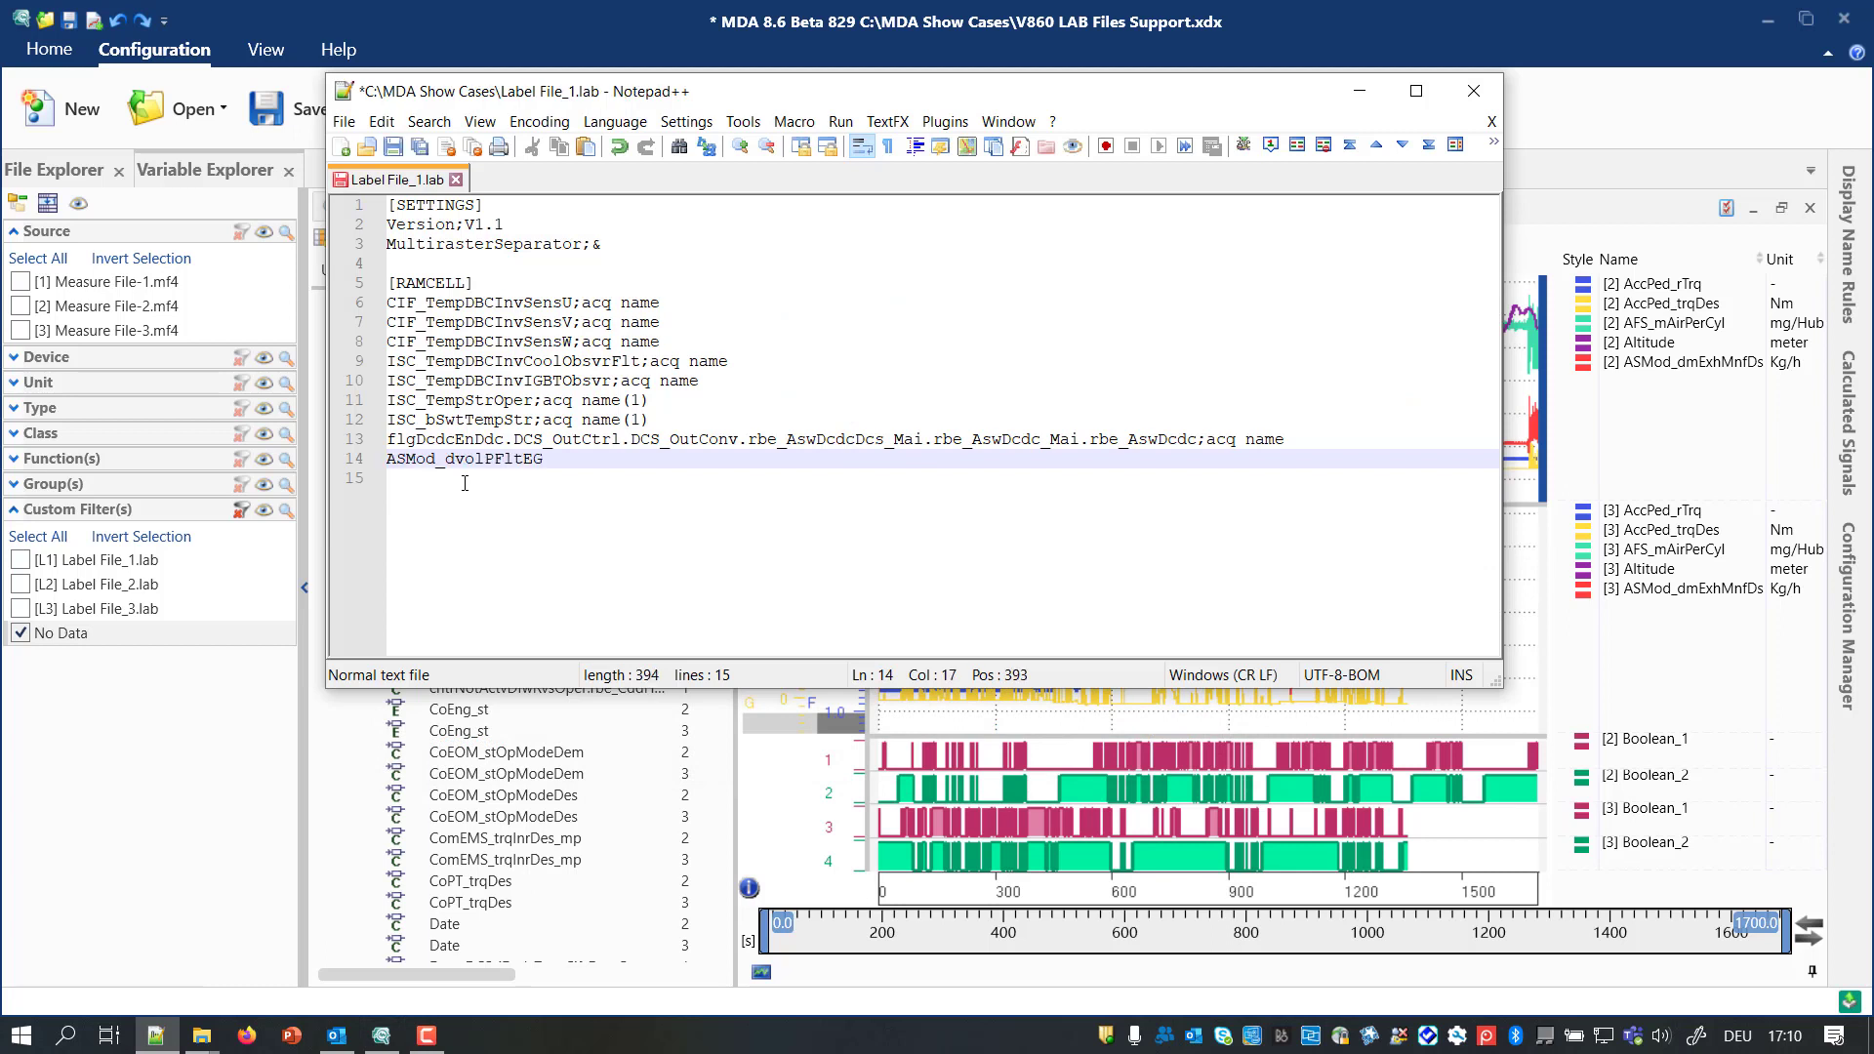
{"action": "type", "text": ";"}
{"action": "left_click", "coordinate": [394, 148]}
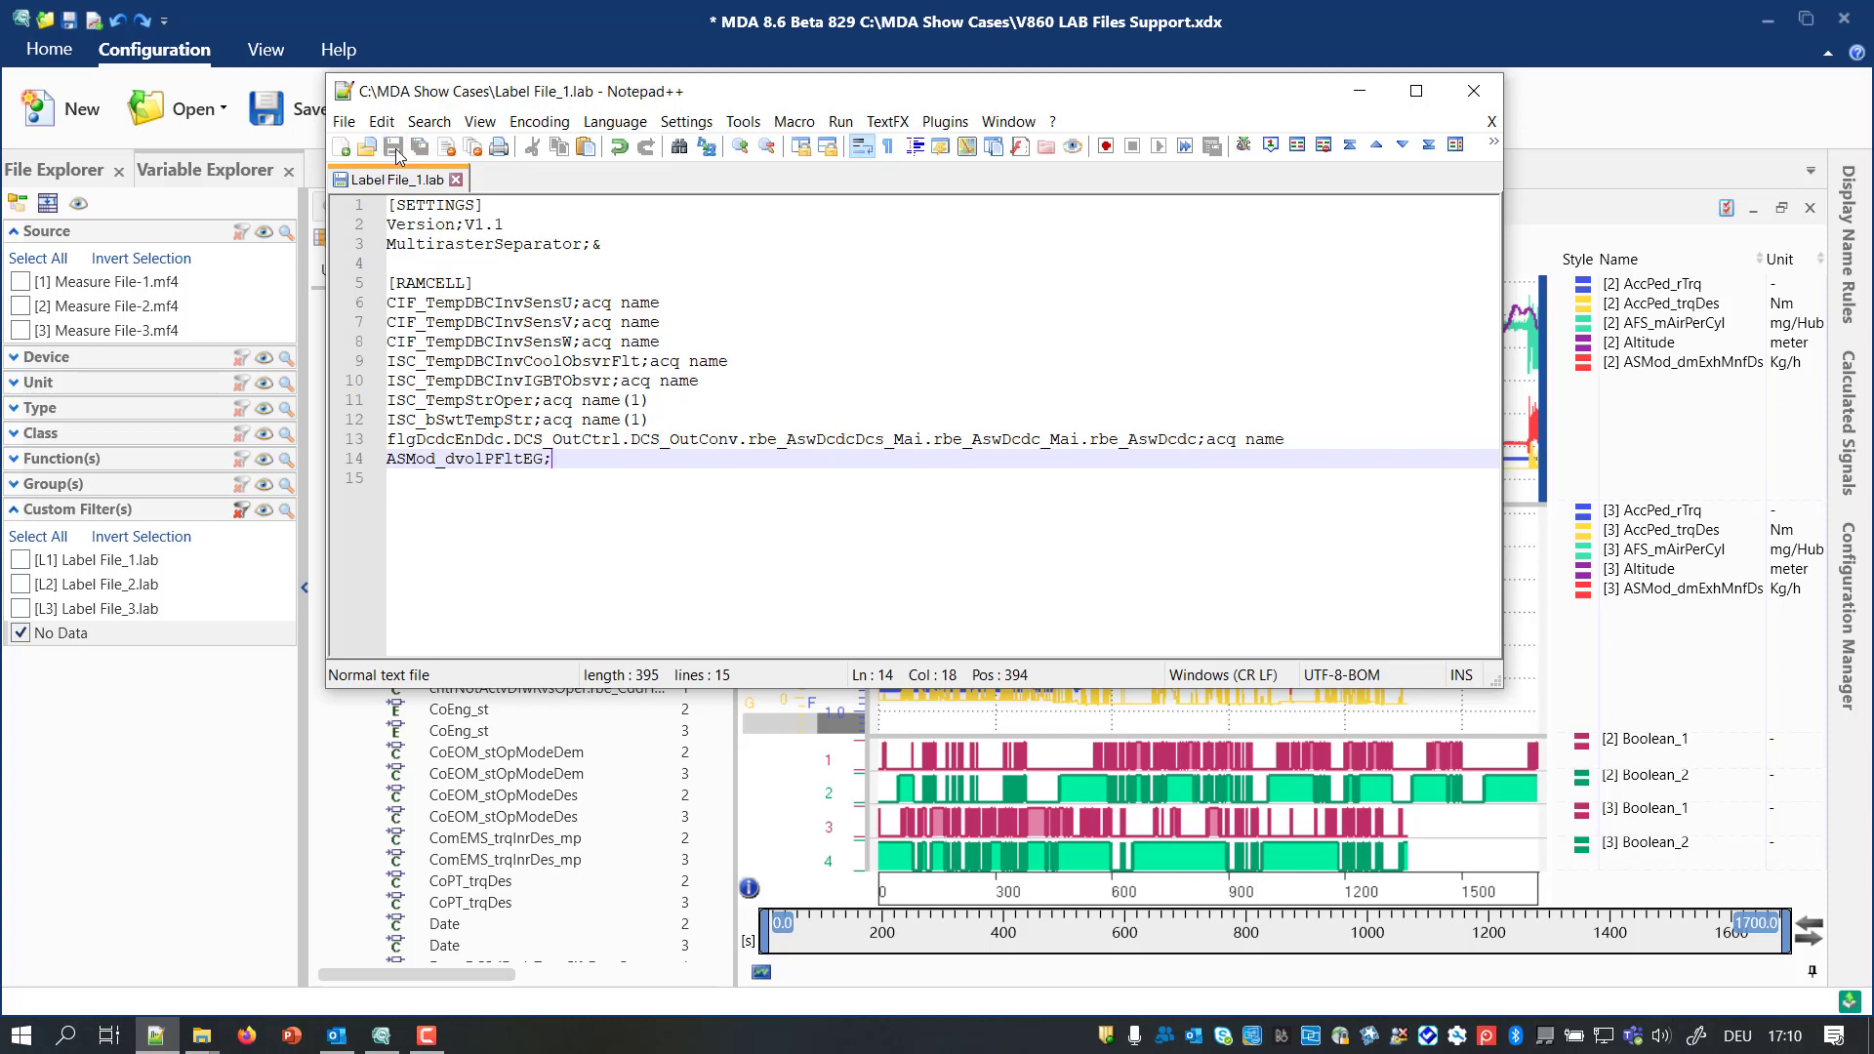
Switch back to MDA and filter the variable list by Label File_1.lab only.
{"action": "left_click", "coordinate": [114, 555]}
{"action": "left_click", "coordinate": [20, 561]}
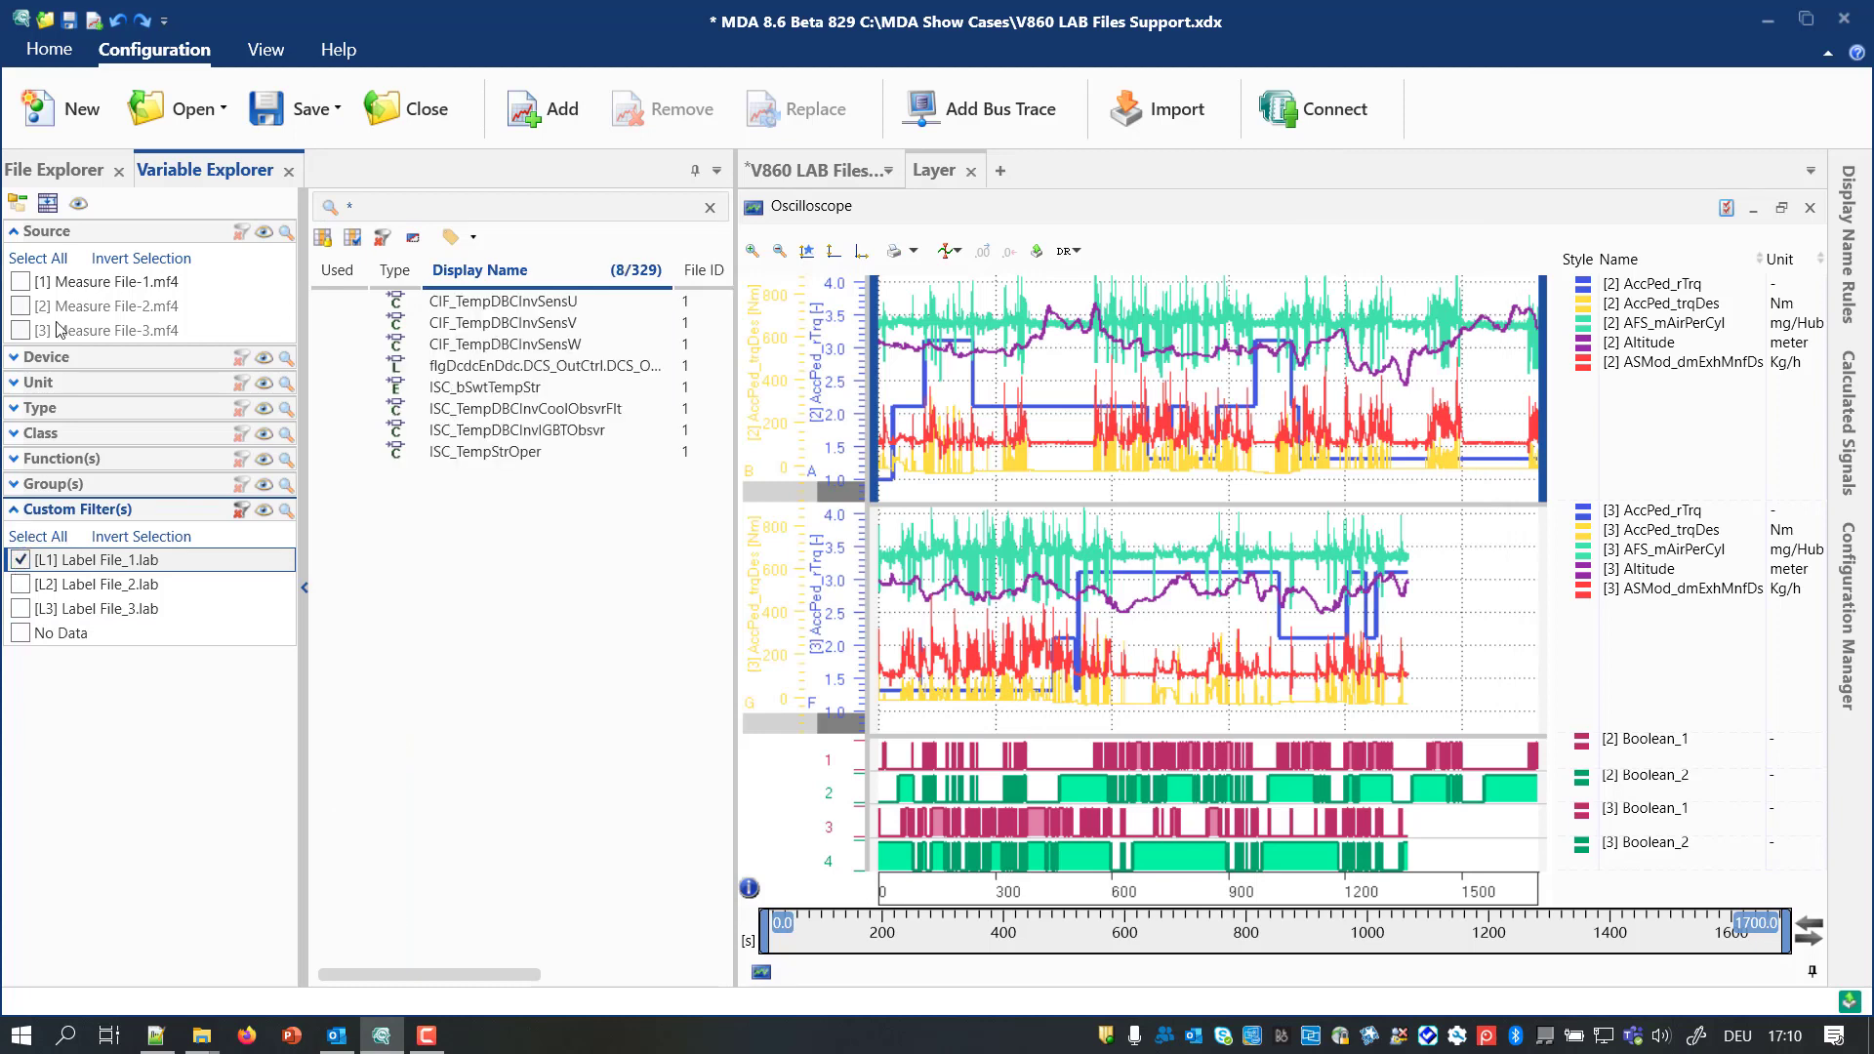
Remove Label File_1.lab from the configuration and undo the removal to reload the edited file.
{"action": "left_click", "coordinate": [66, 173]}
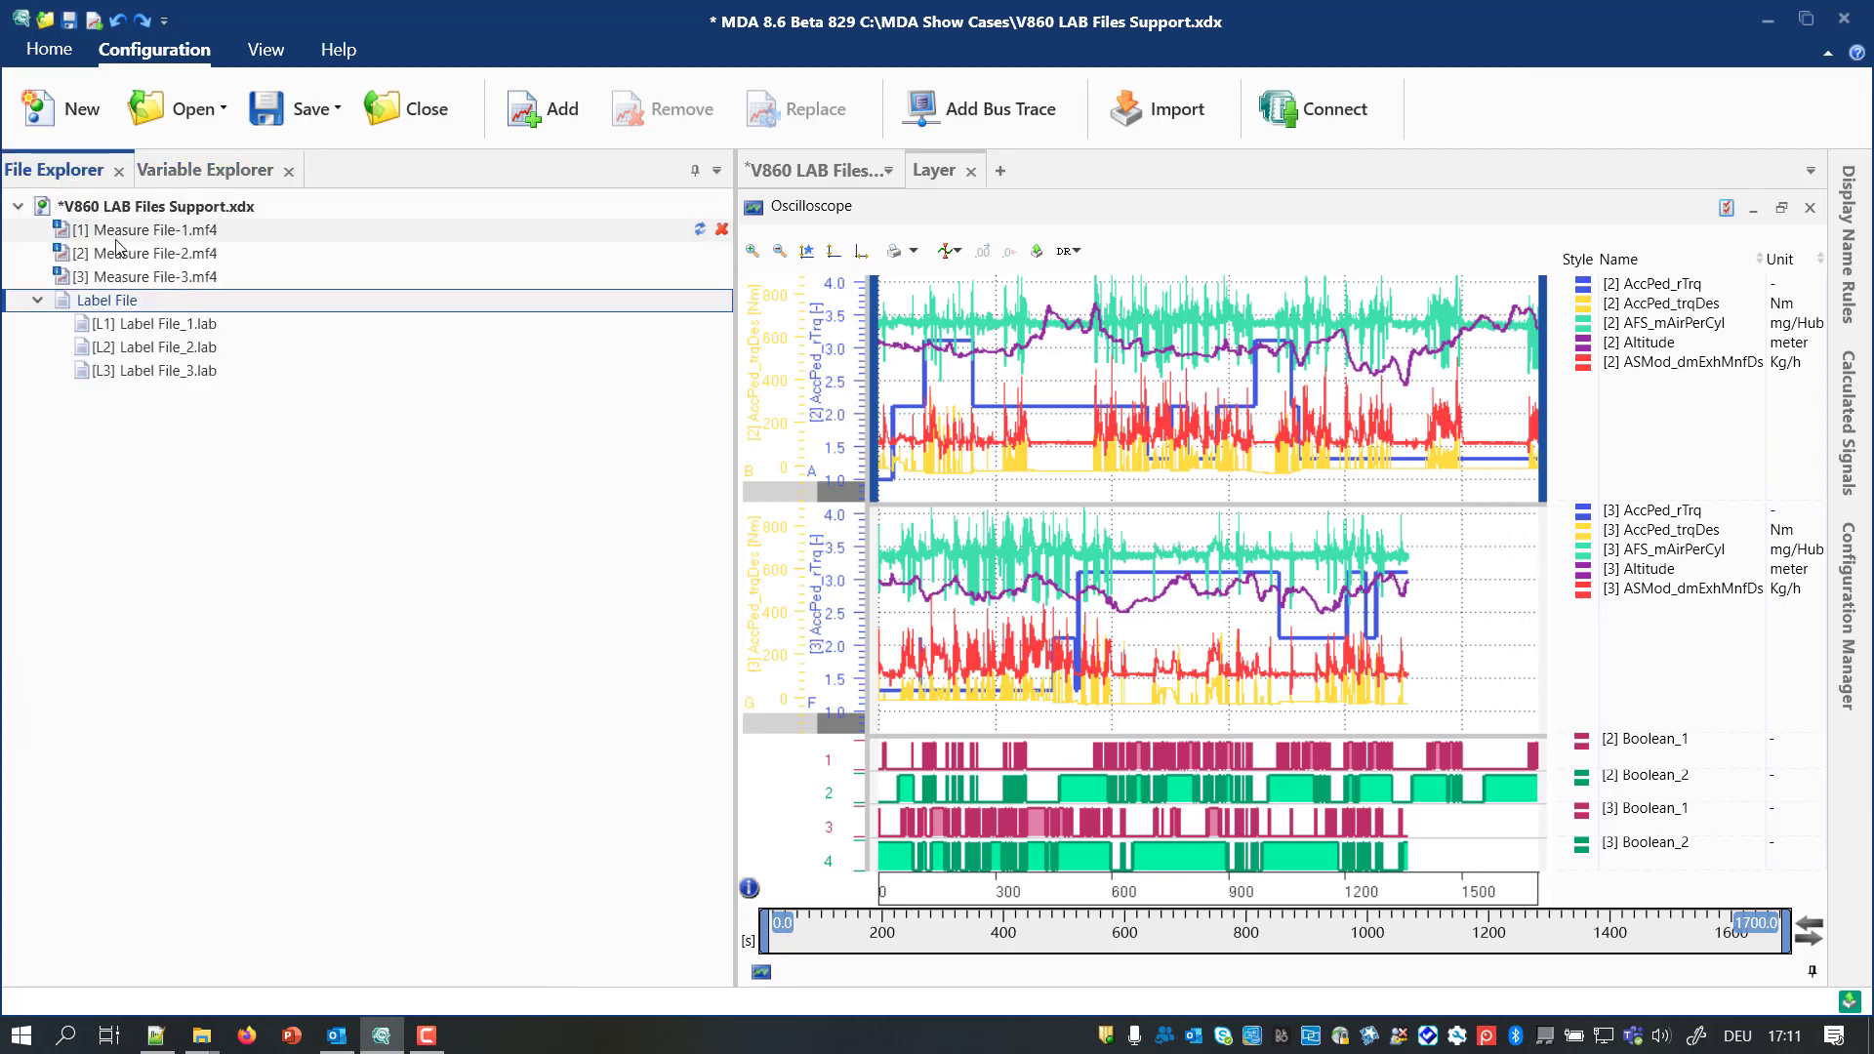
{"action": "left_click", "coordinate": [164, 327]}
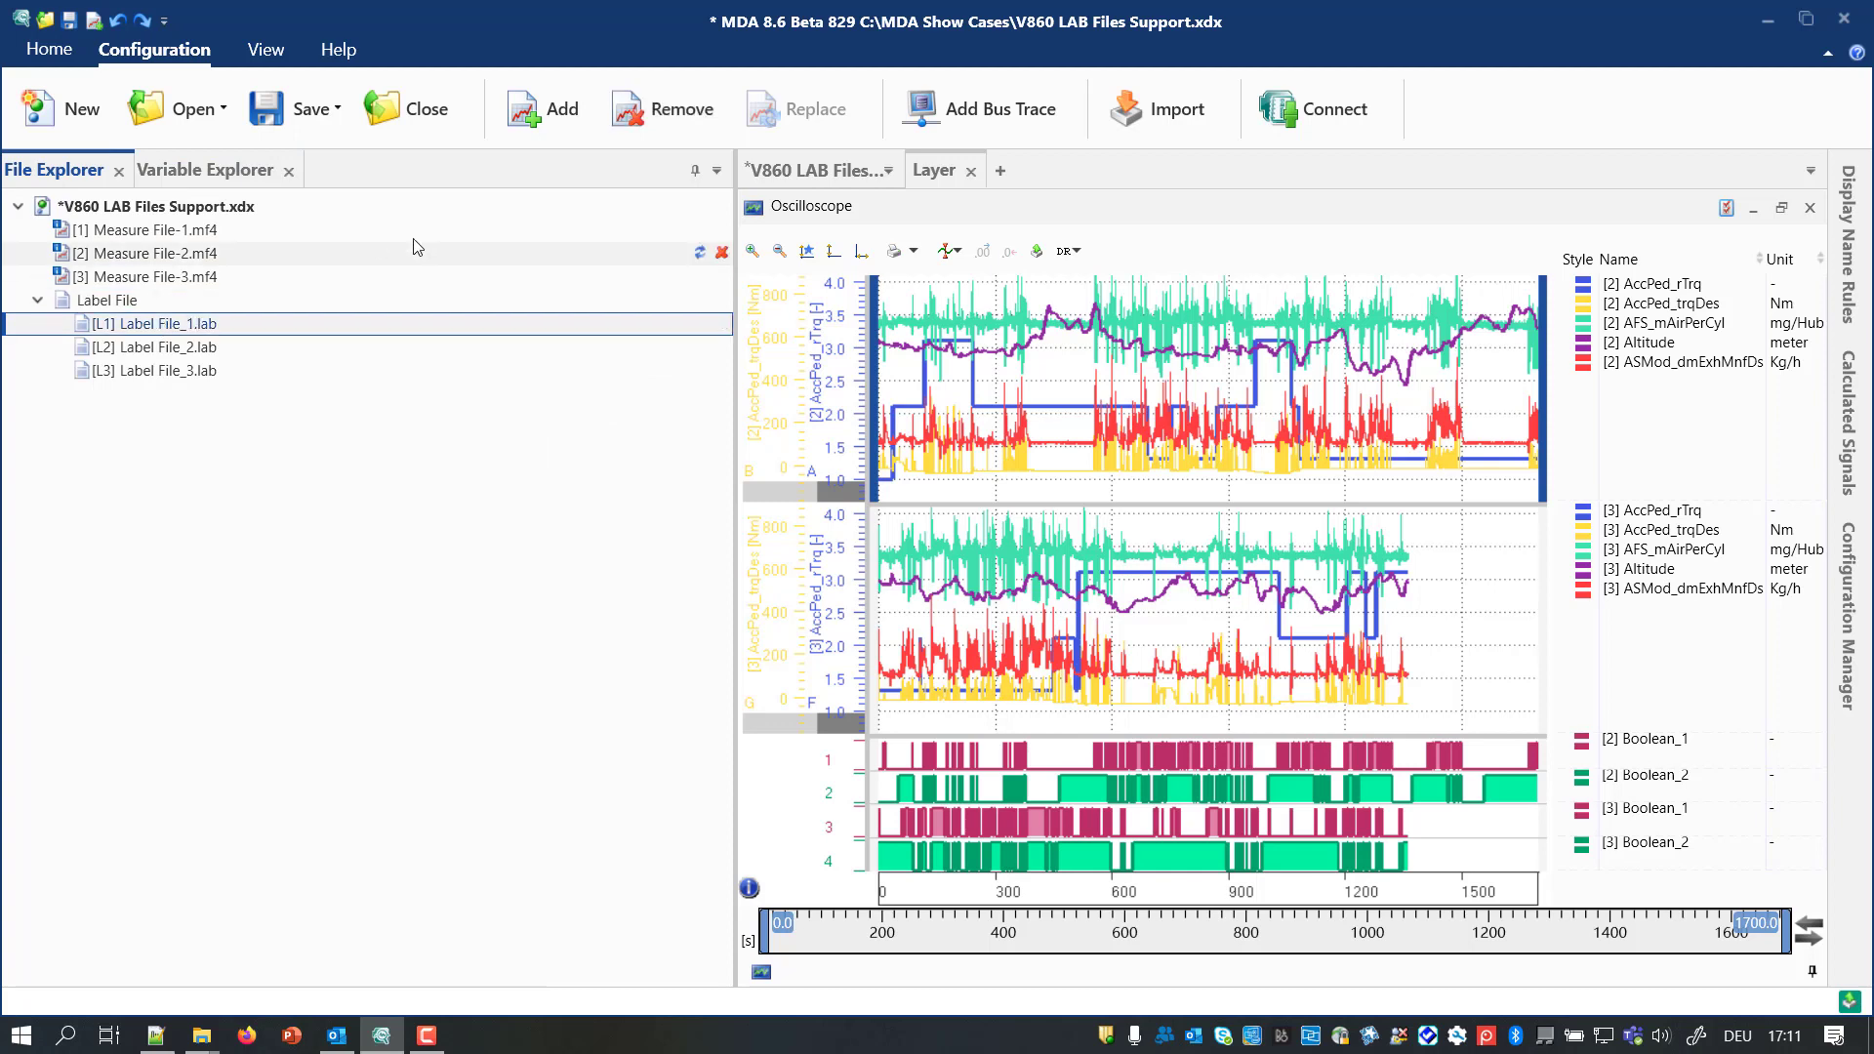
{"action": "left_click", "coordinate": [644, 120]}
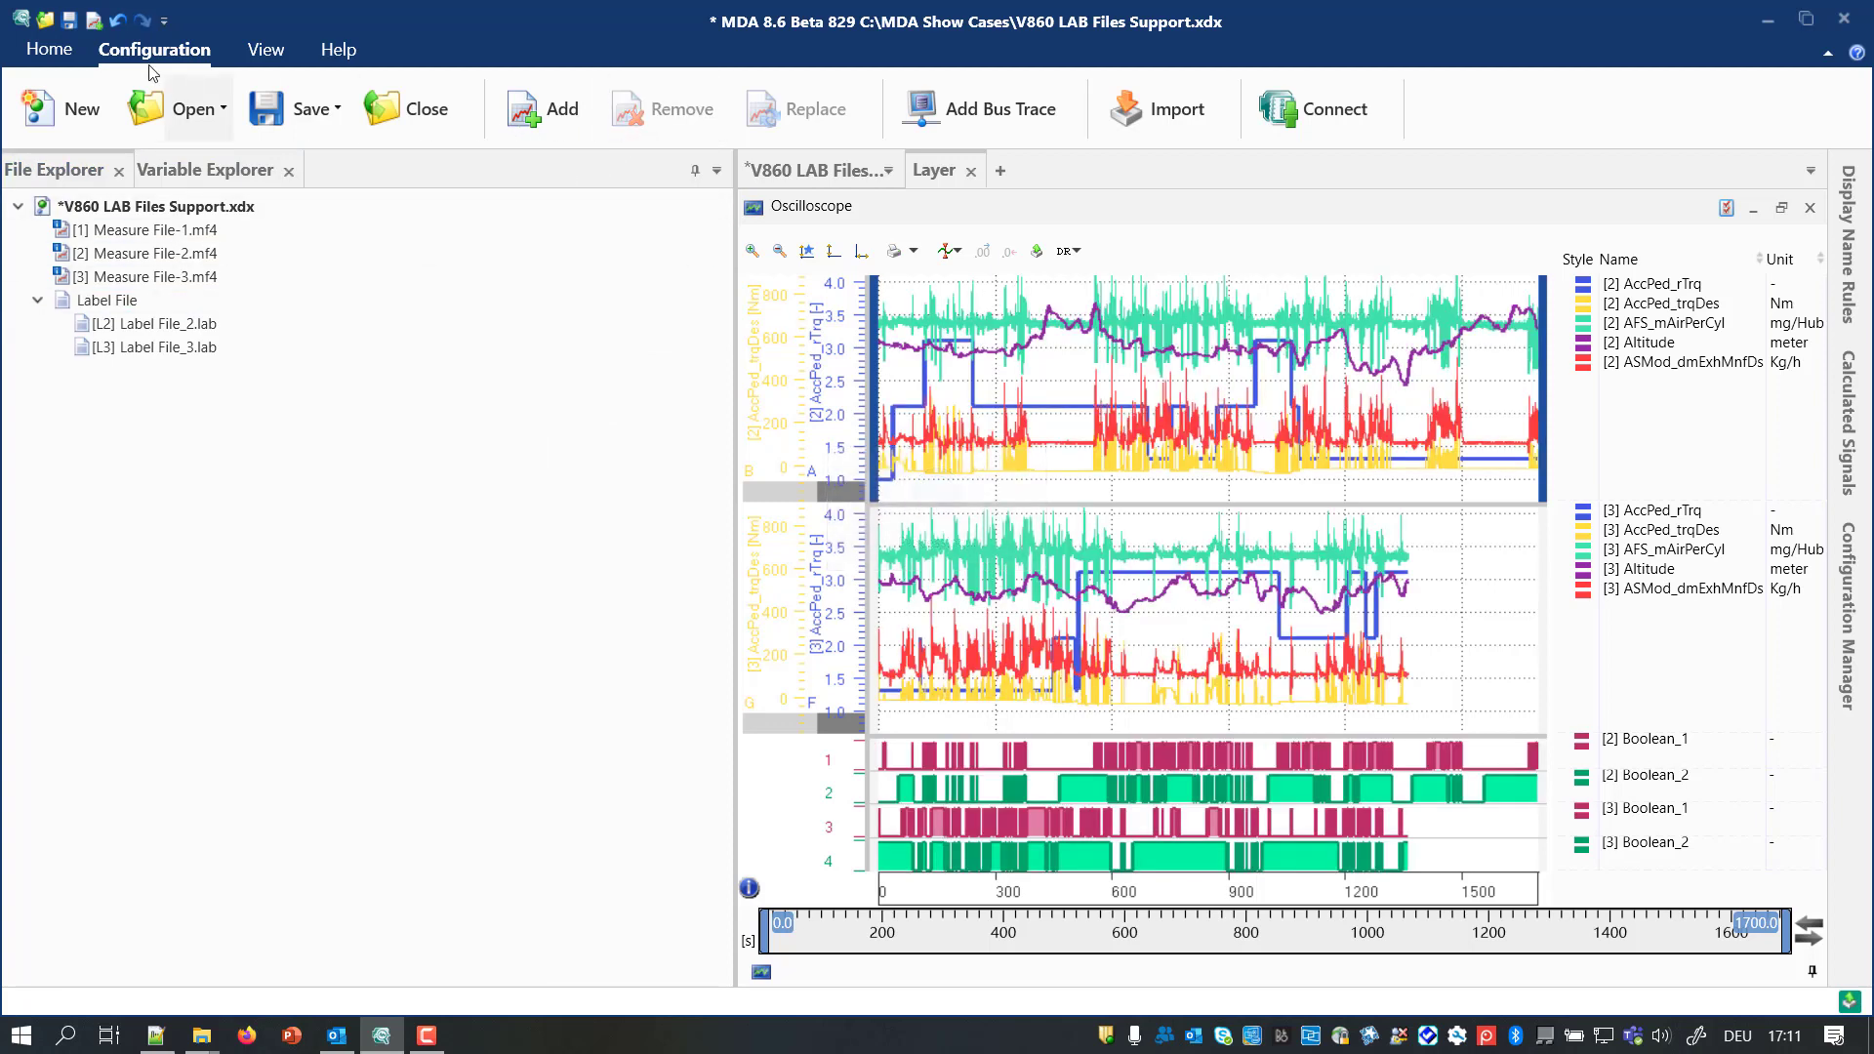
{"action": "left_click", "coordinate": [118, 21]}
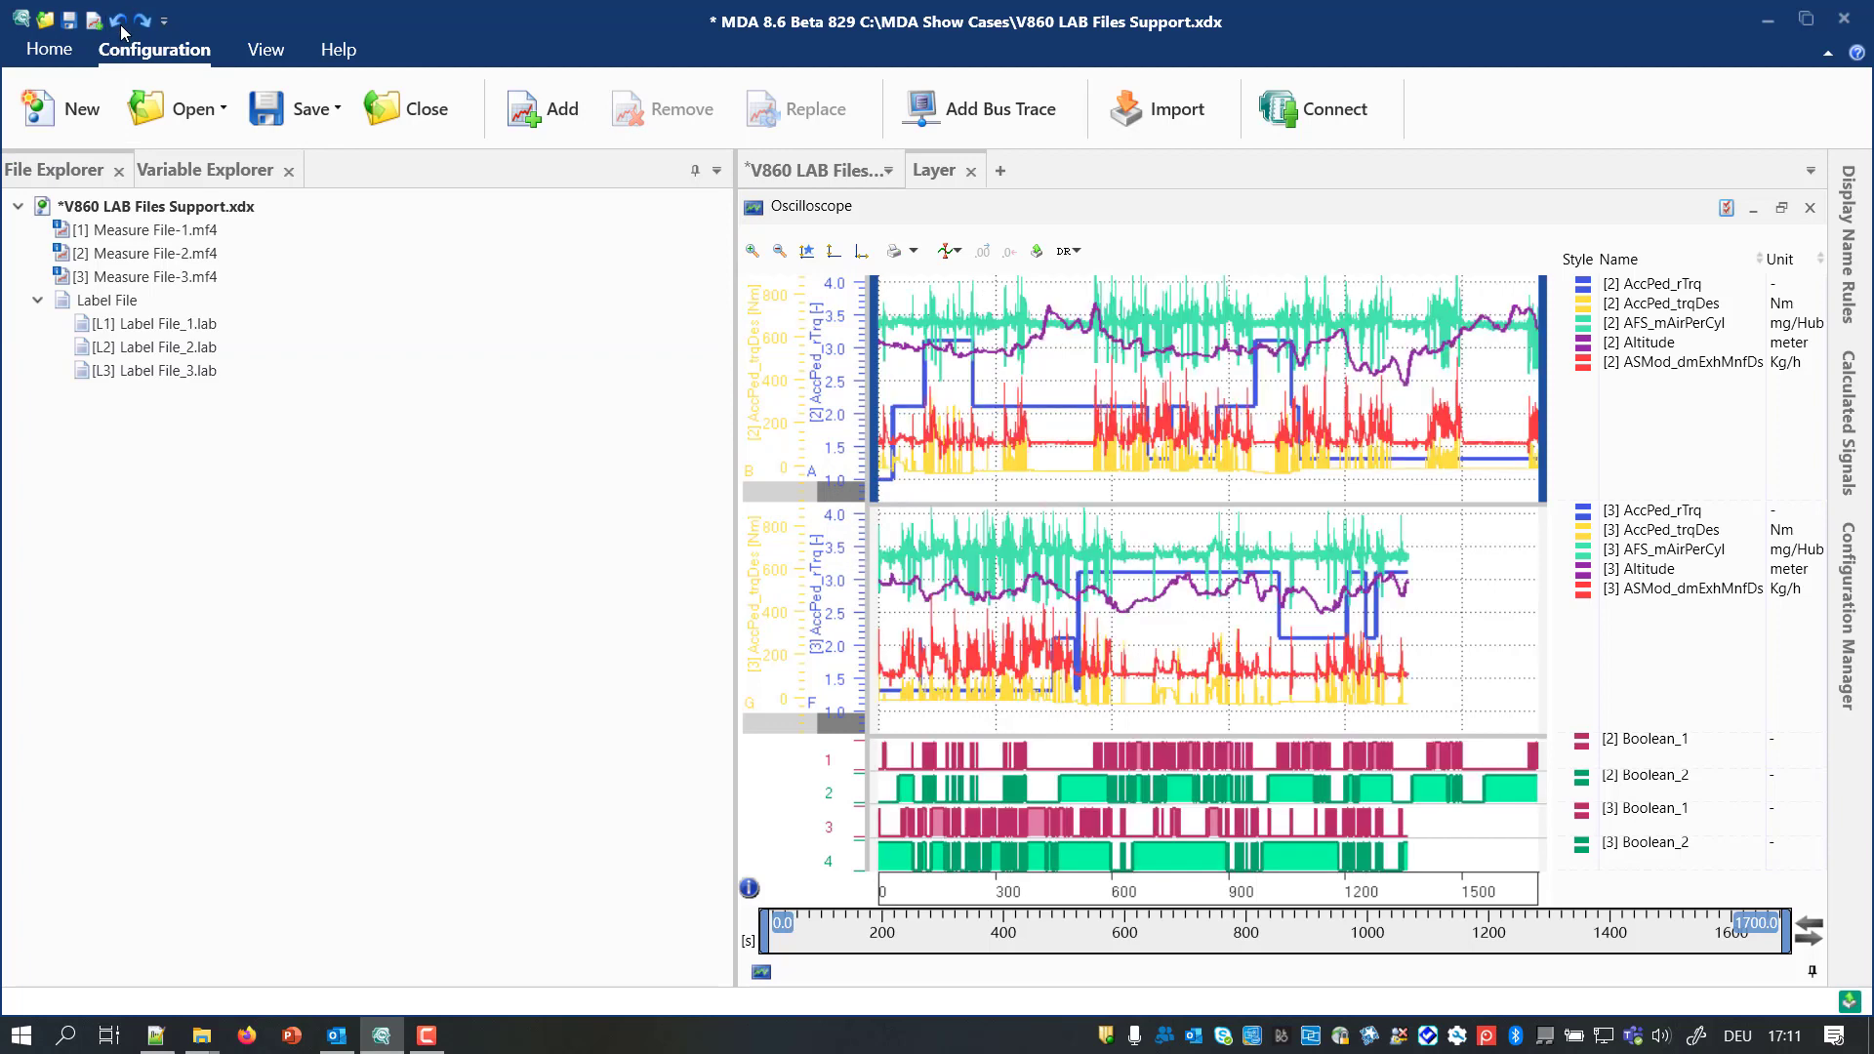
Return to the Variable Explorer and apply the reloaded Label File_1.lab as custom filter.
{"action": "left_click", "coordinate": [208, 172]}
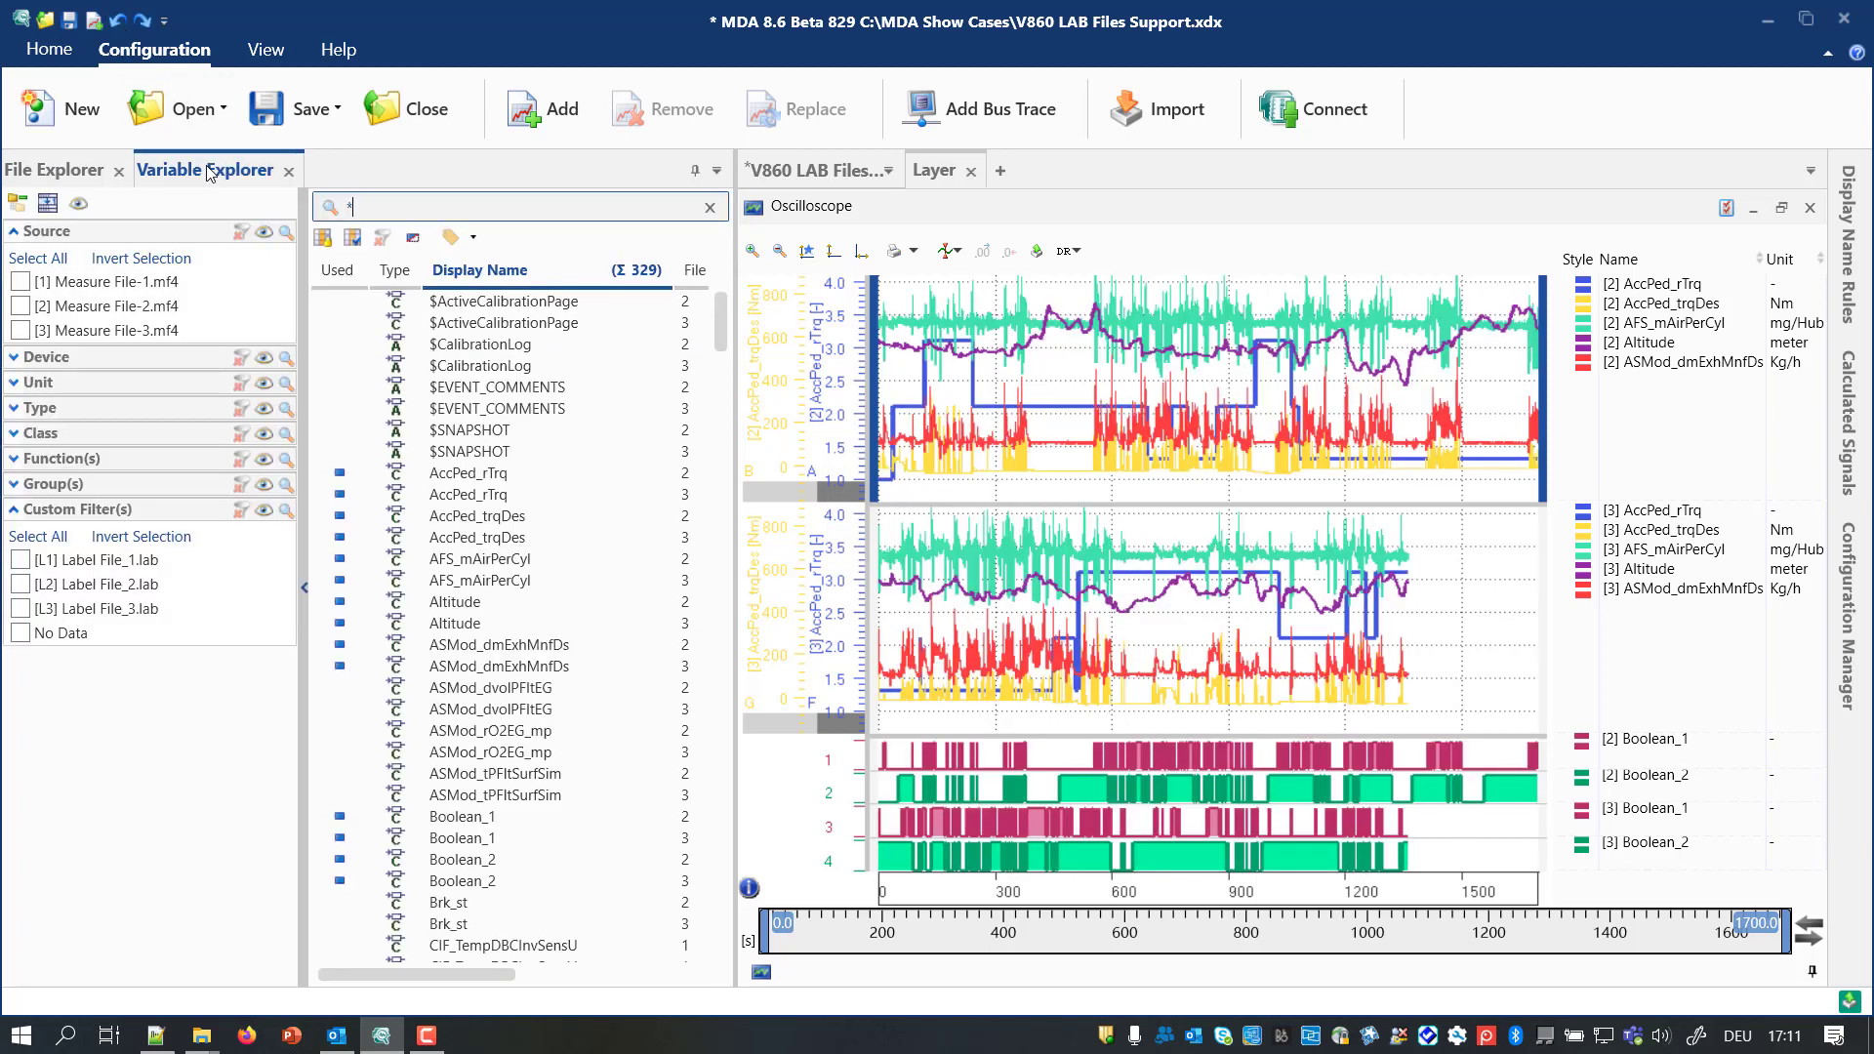
{"action": "left_click", "coordinate": [20, 559]}
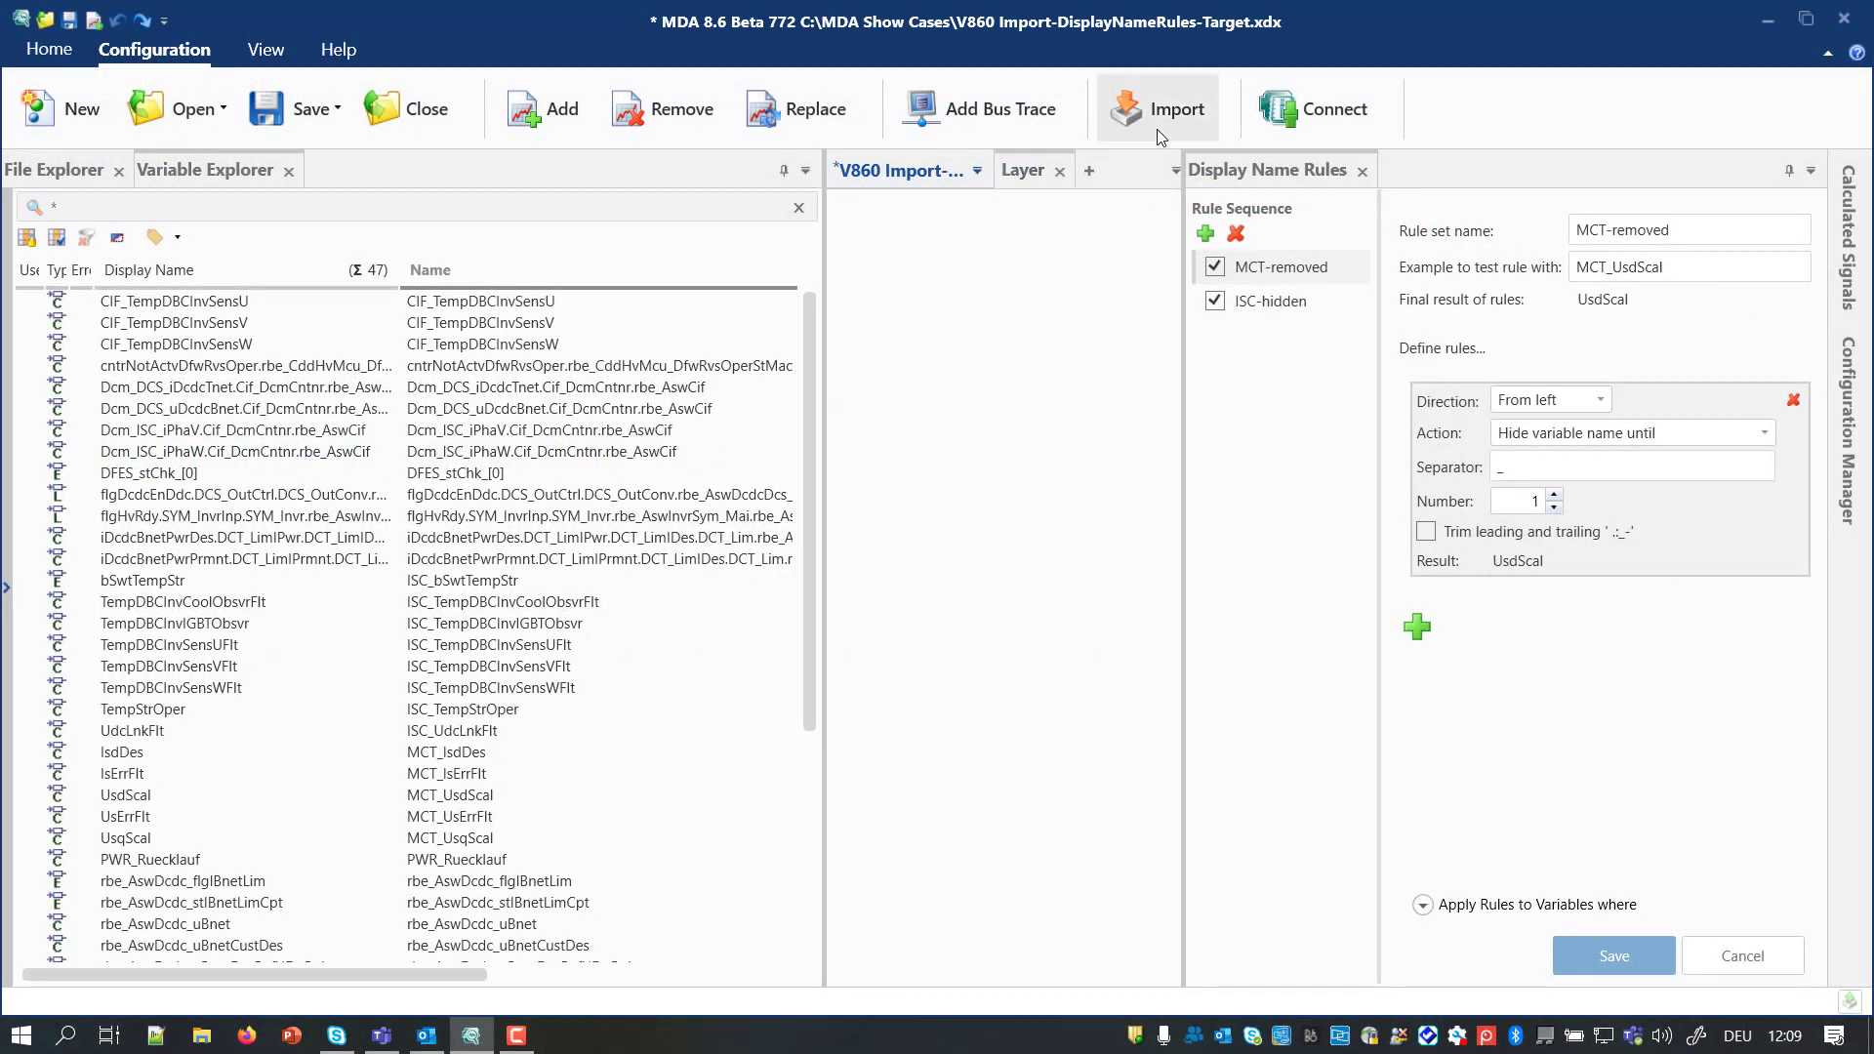
Import only the display name rules from DisplayNameRules.xdx into the configuration, leaving out all calculated signals.
{"action": "left_click", "coordinate": [1160, 136]}
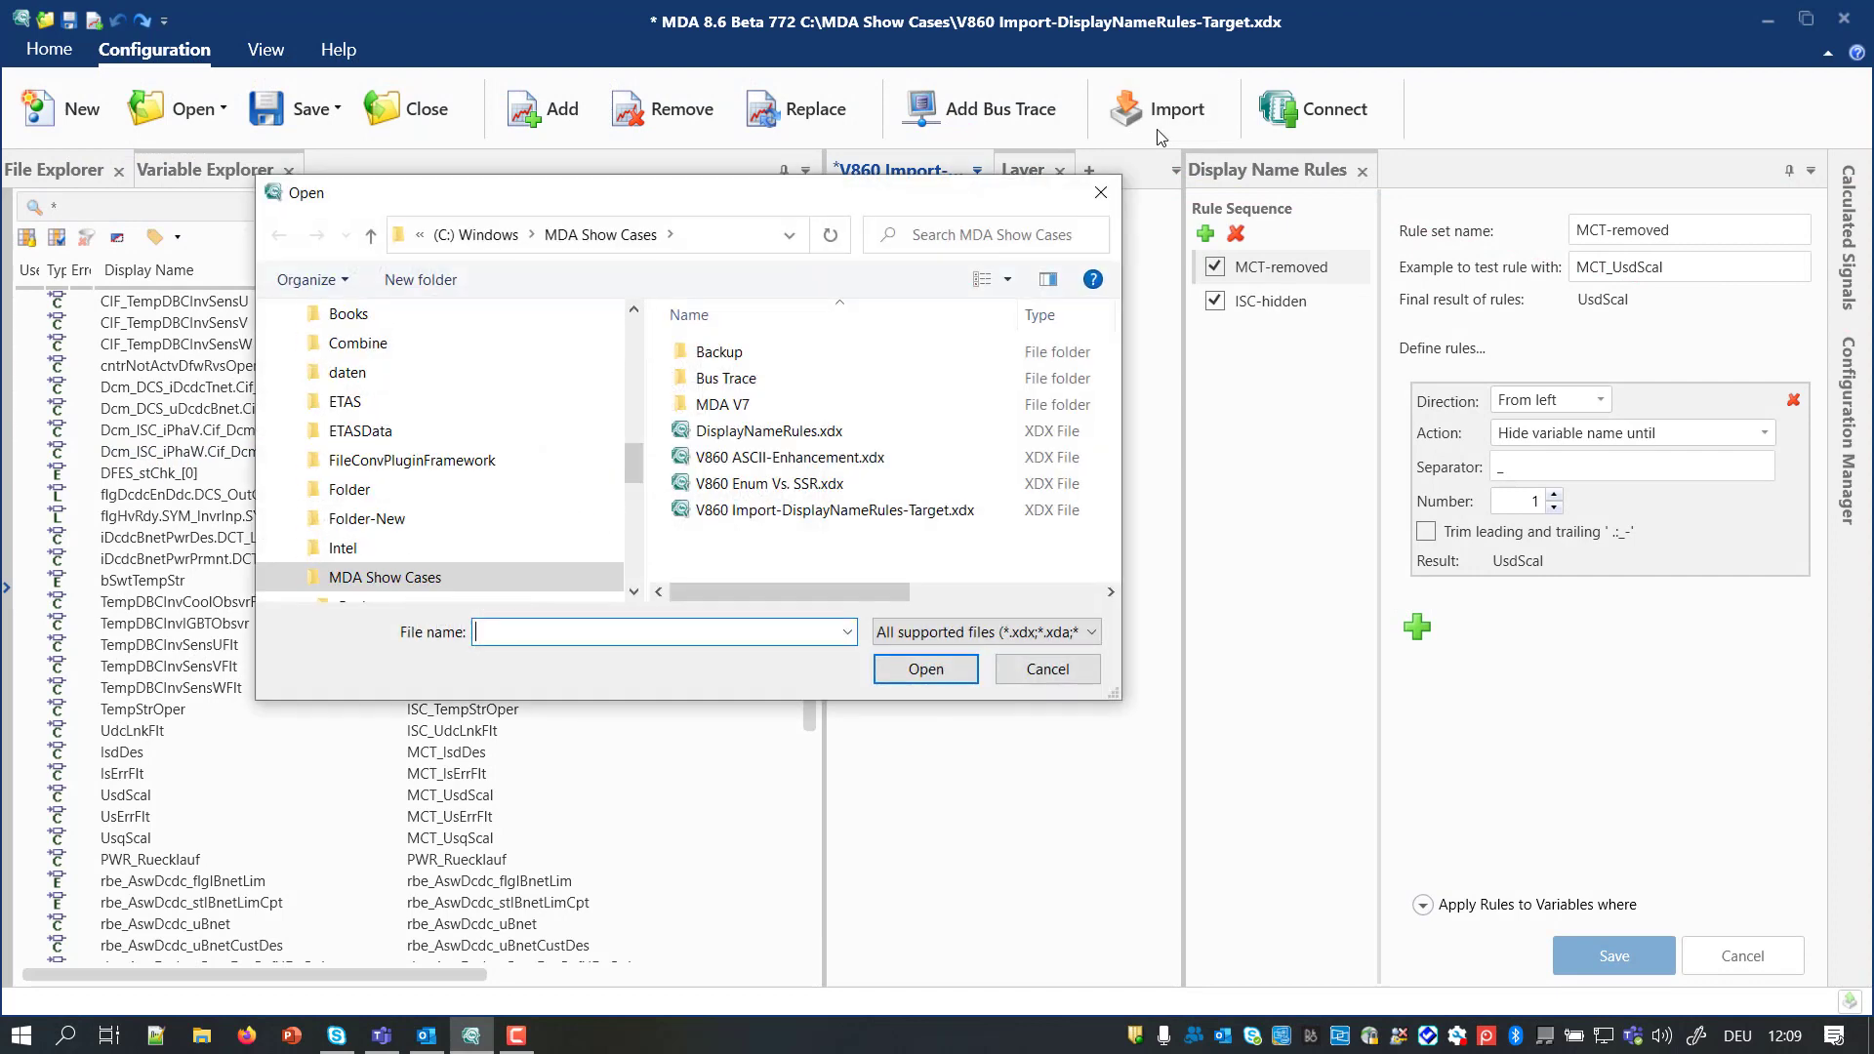
{"action": "left_click", "coordinate": [1070, 435]}
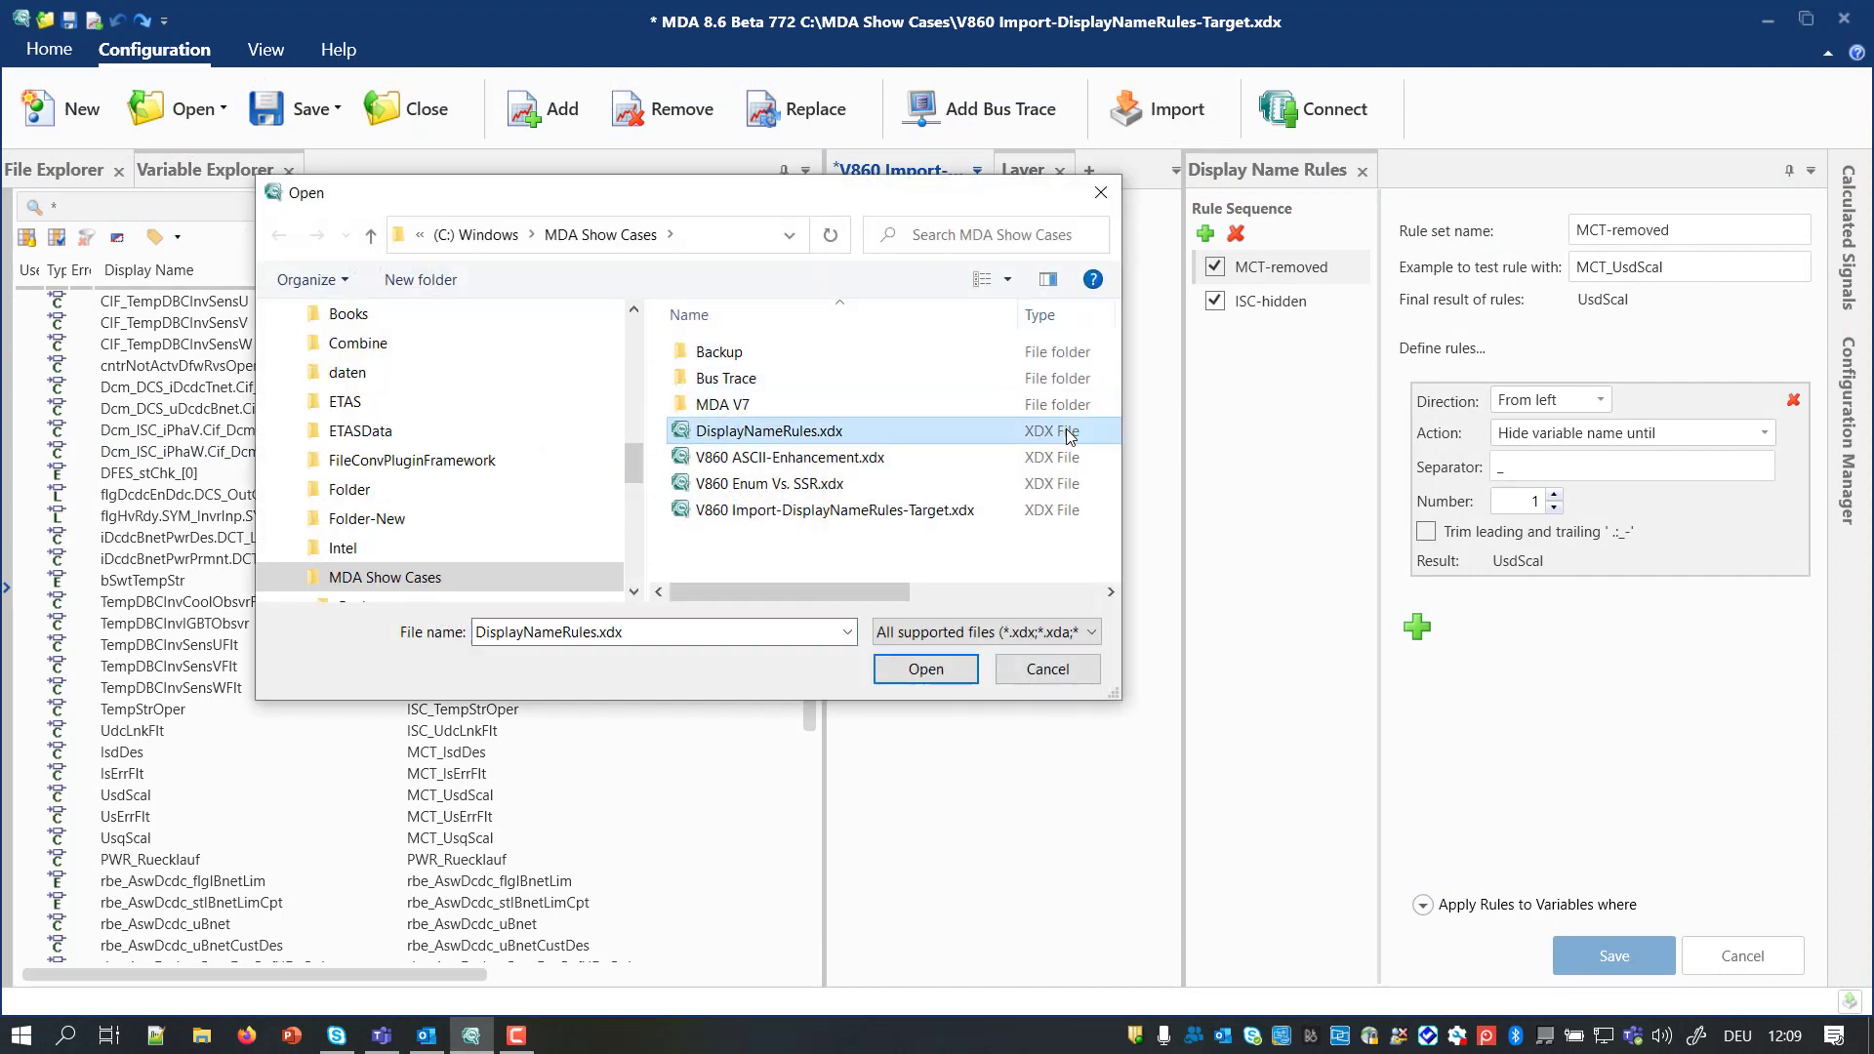
{"action": "left_click", "coordinate": [957, 675]}
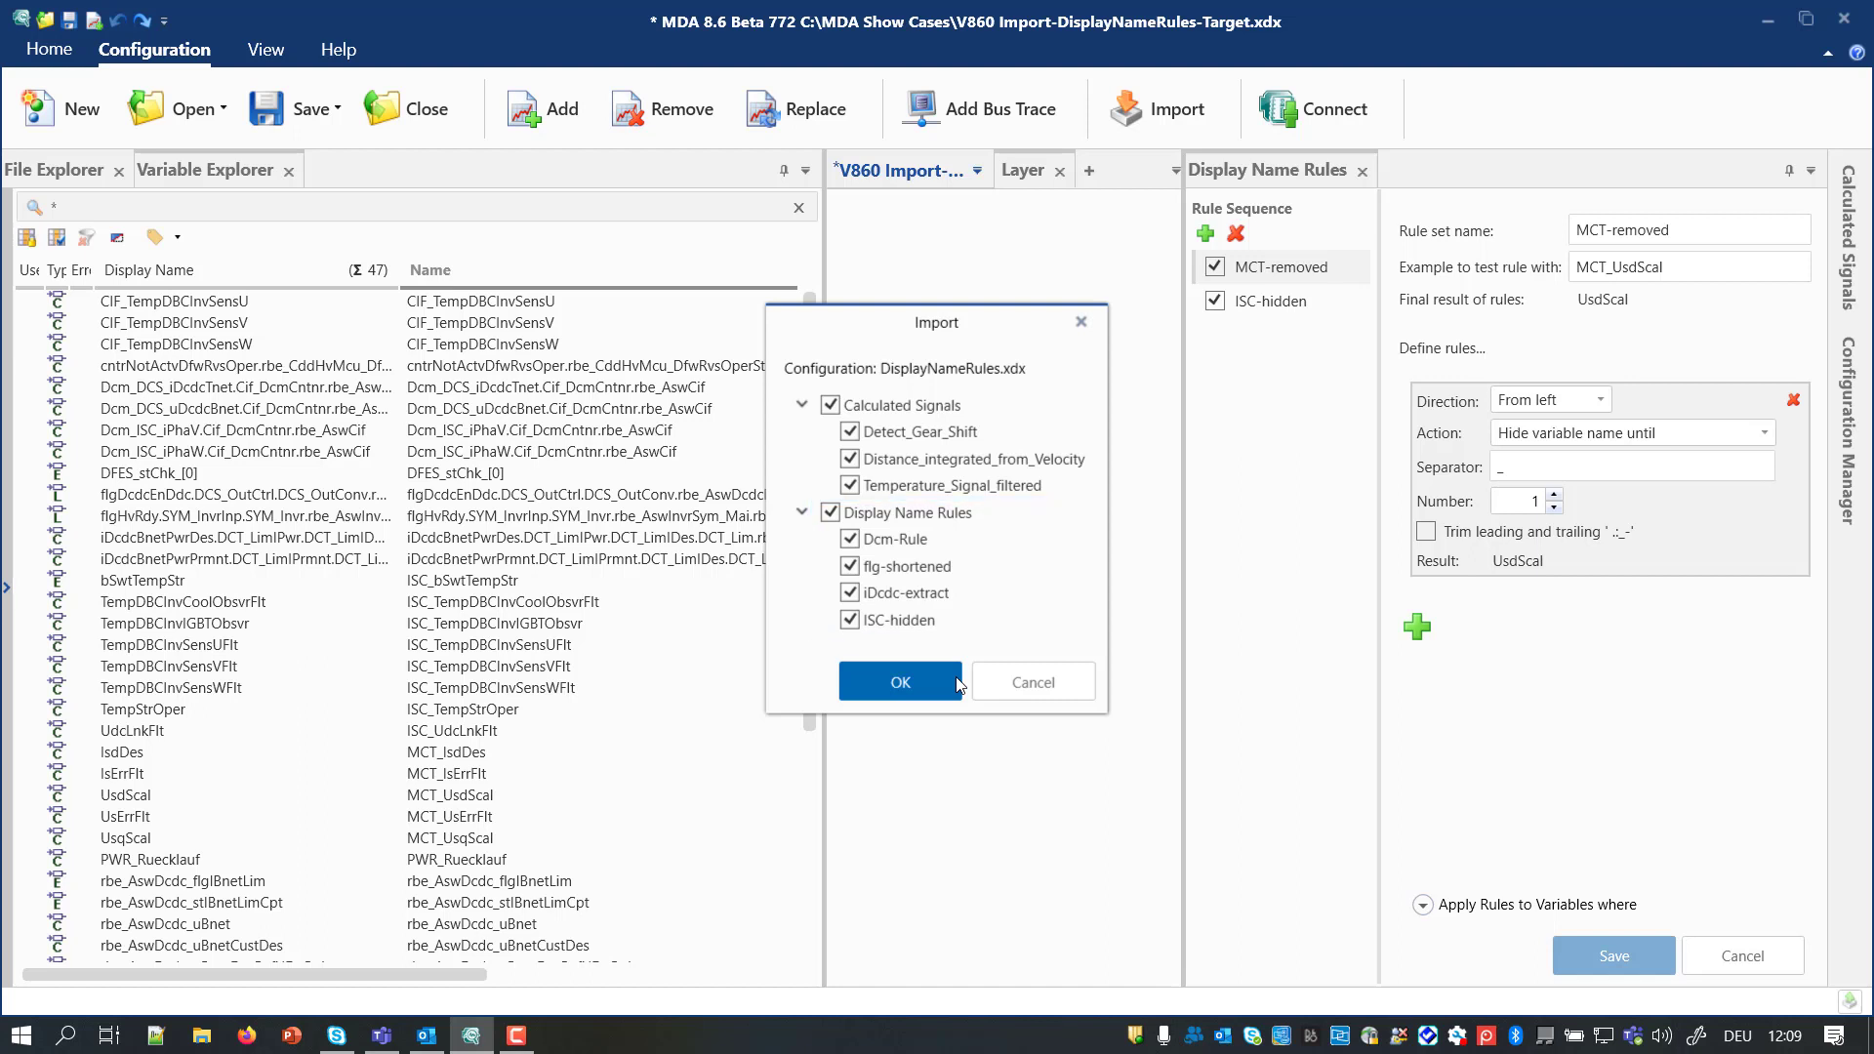
{"action": "left_click", "coordinate": [829, 405]}
{"action": "left_click", "coordinate": [800, 406]}
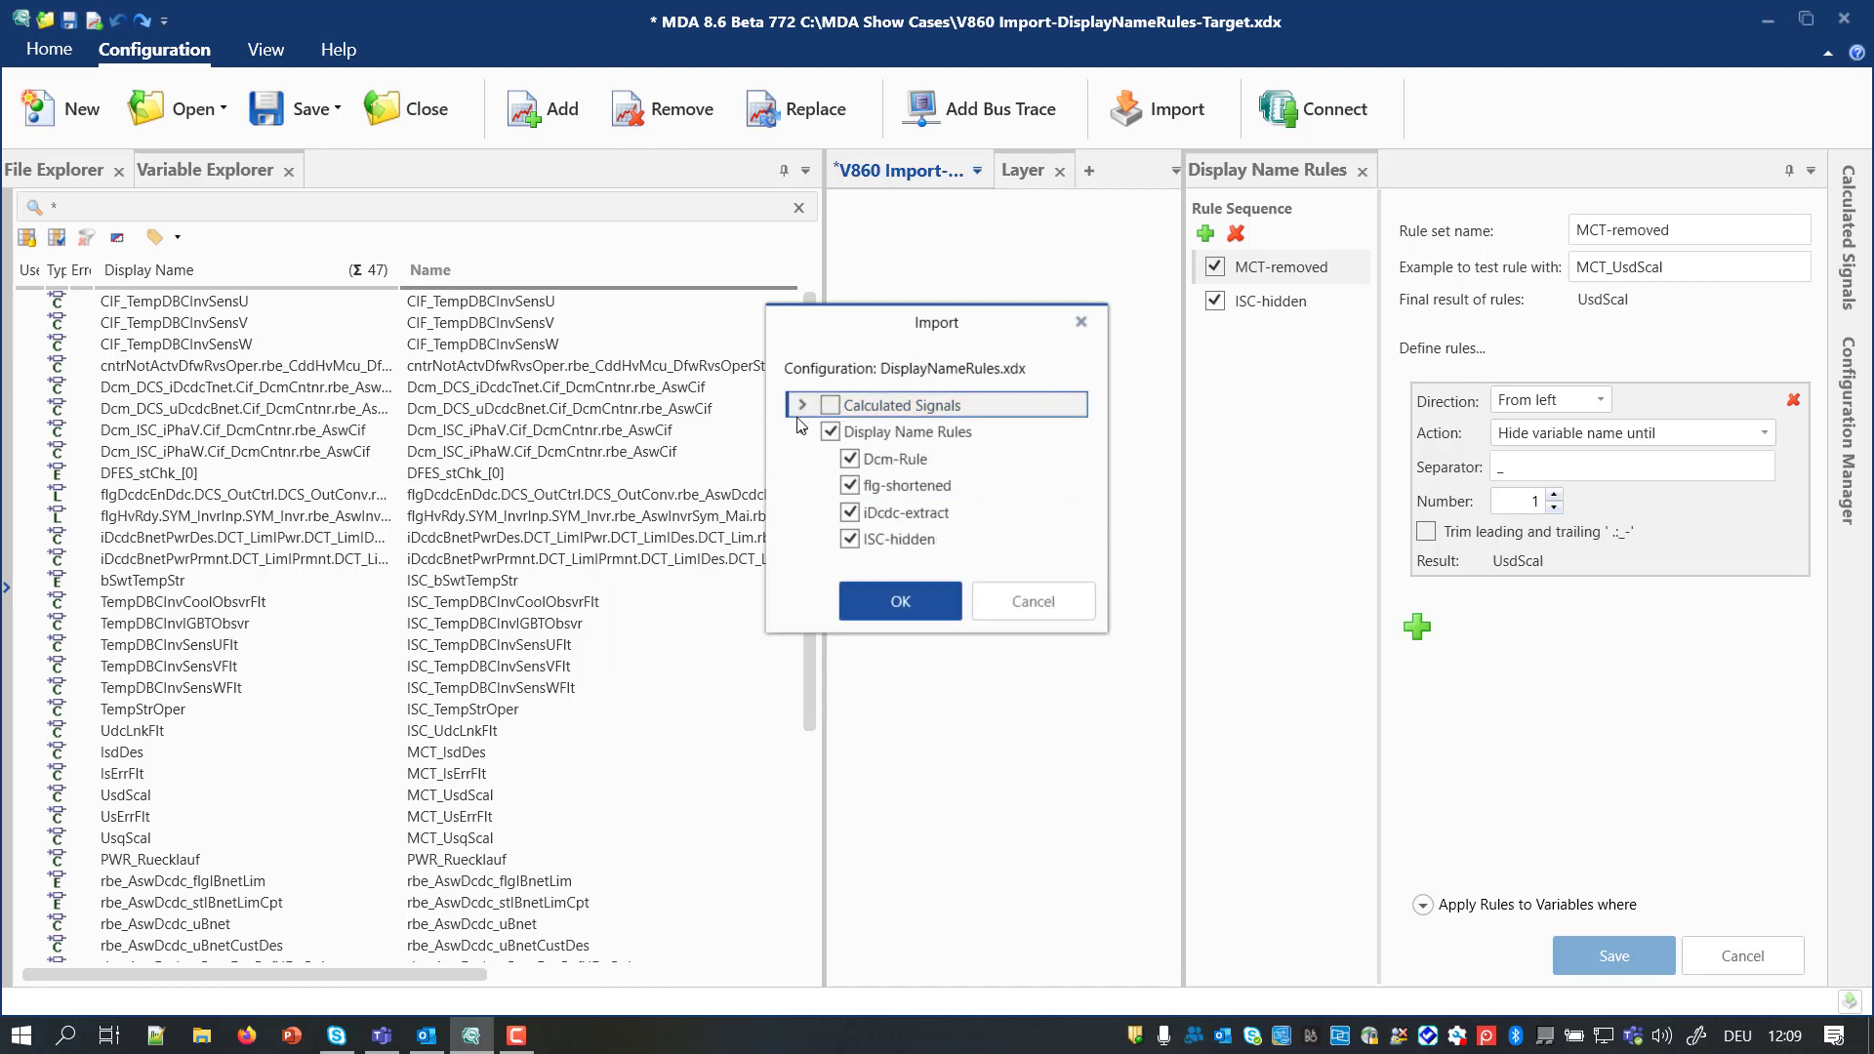
{"action": "left_click", "coordinate": [845, 601]}
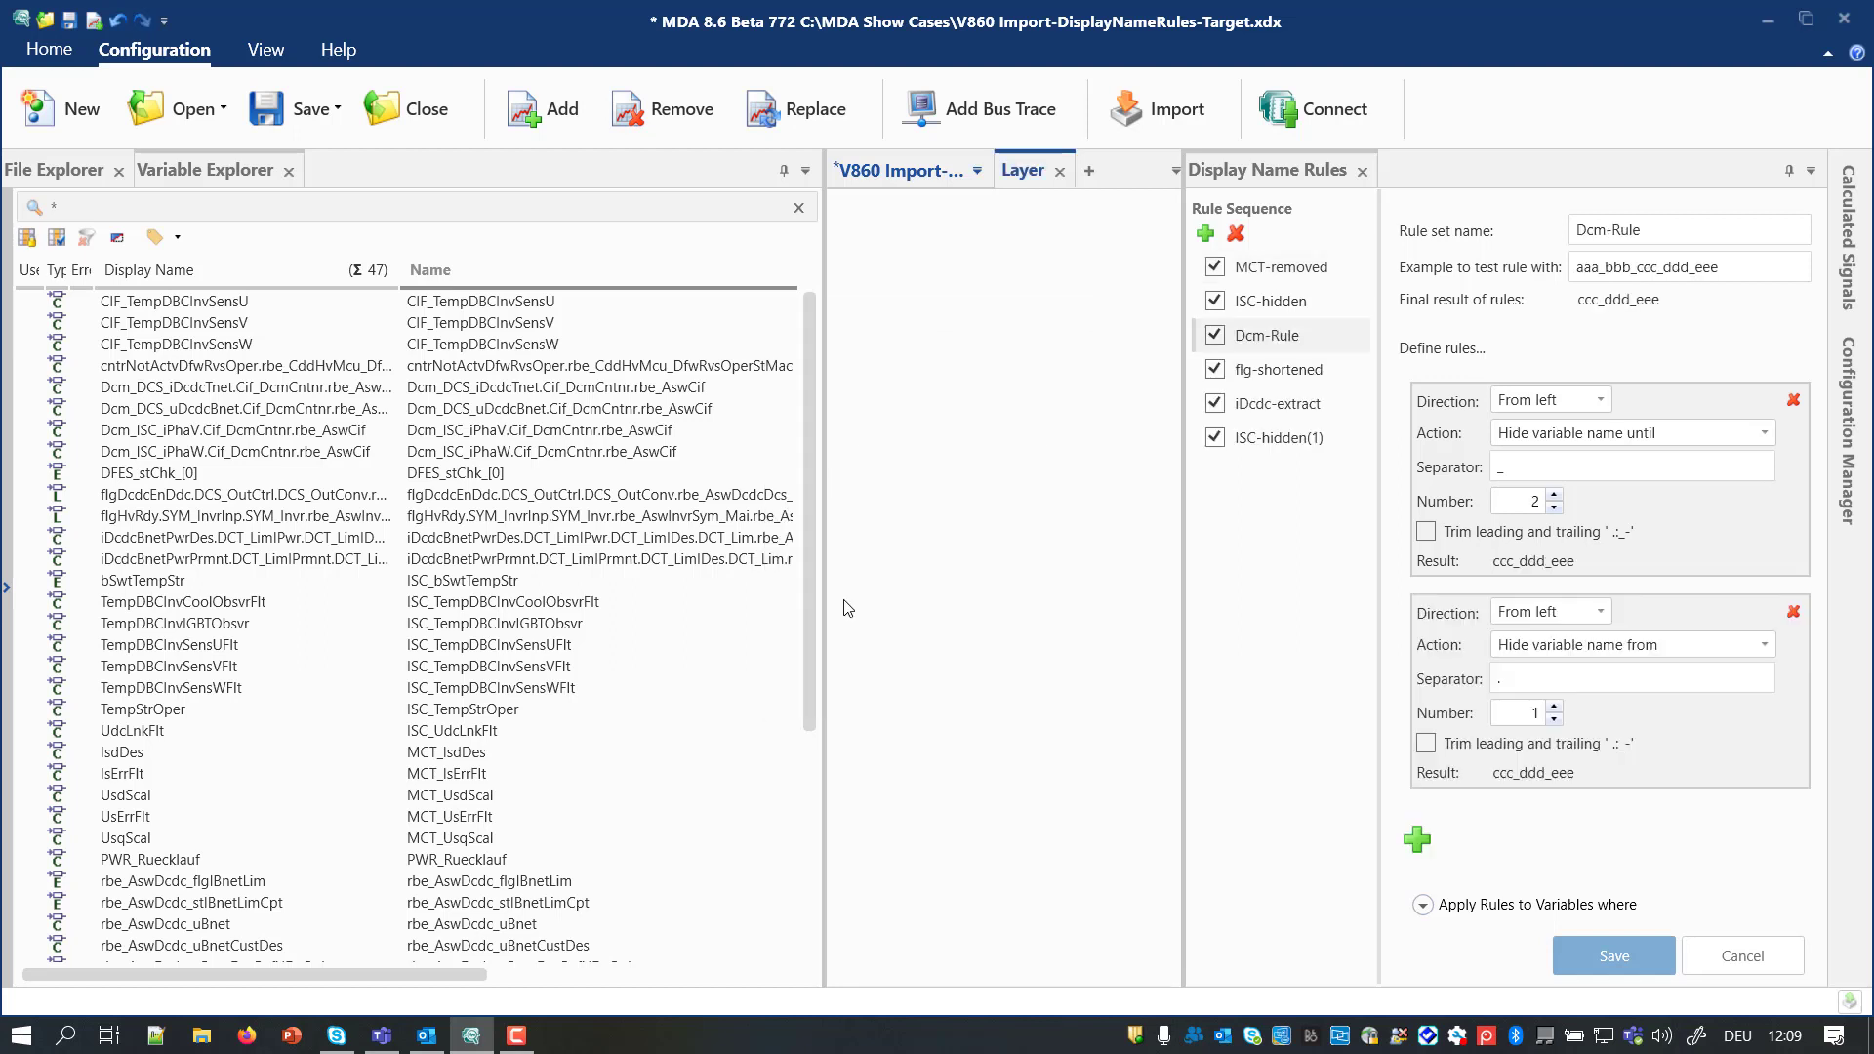
Highlight the four Dcm_ variables to check their display names, and compare the ISC-hidden and ISC-hidden(1) rule definitions.
{"action": "left_click", "coordinate": [722, 386]}
{"action": "left_click", "coordinate": [720, 451], "text": "shift"}
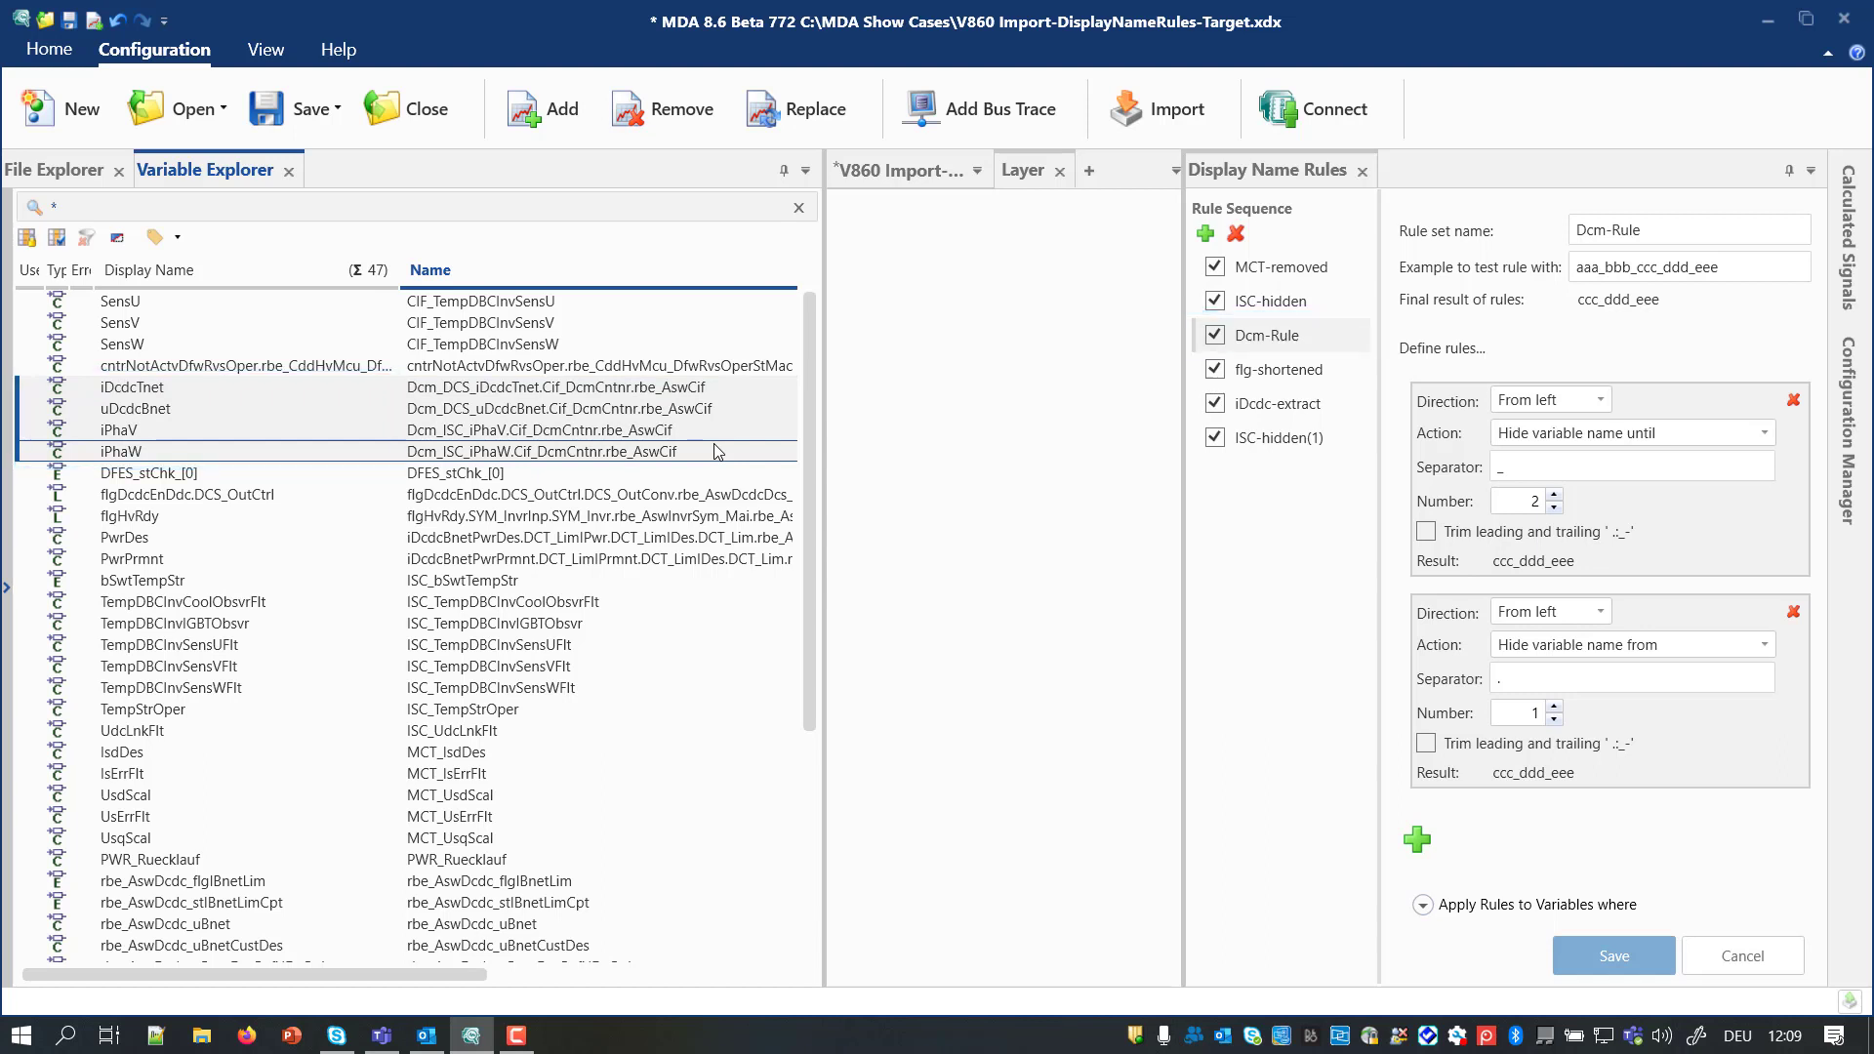
{"action": "left_click", "coordinate": [1352, 301]}
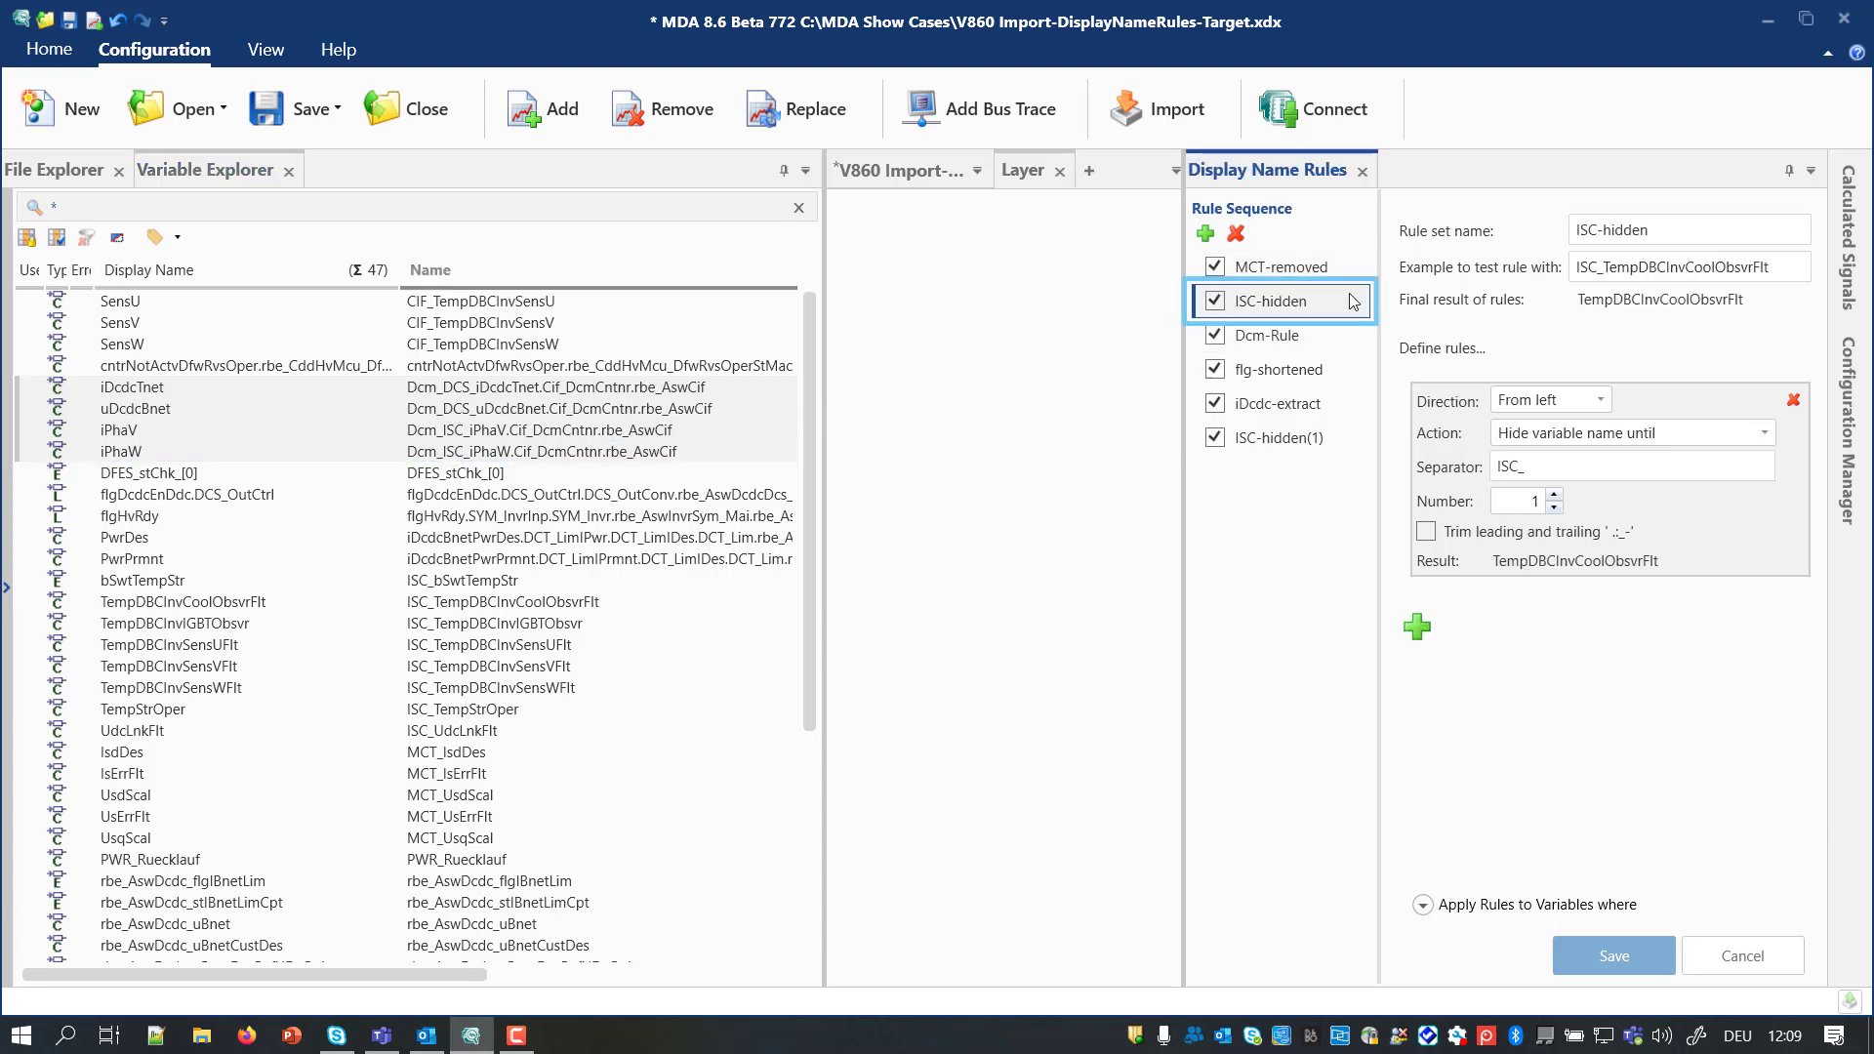
{"action": "left_click", "coordinate": [1348, 441]}
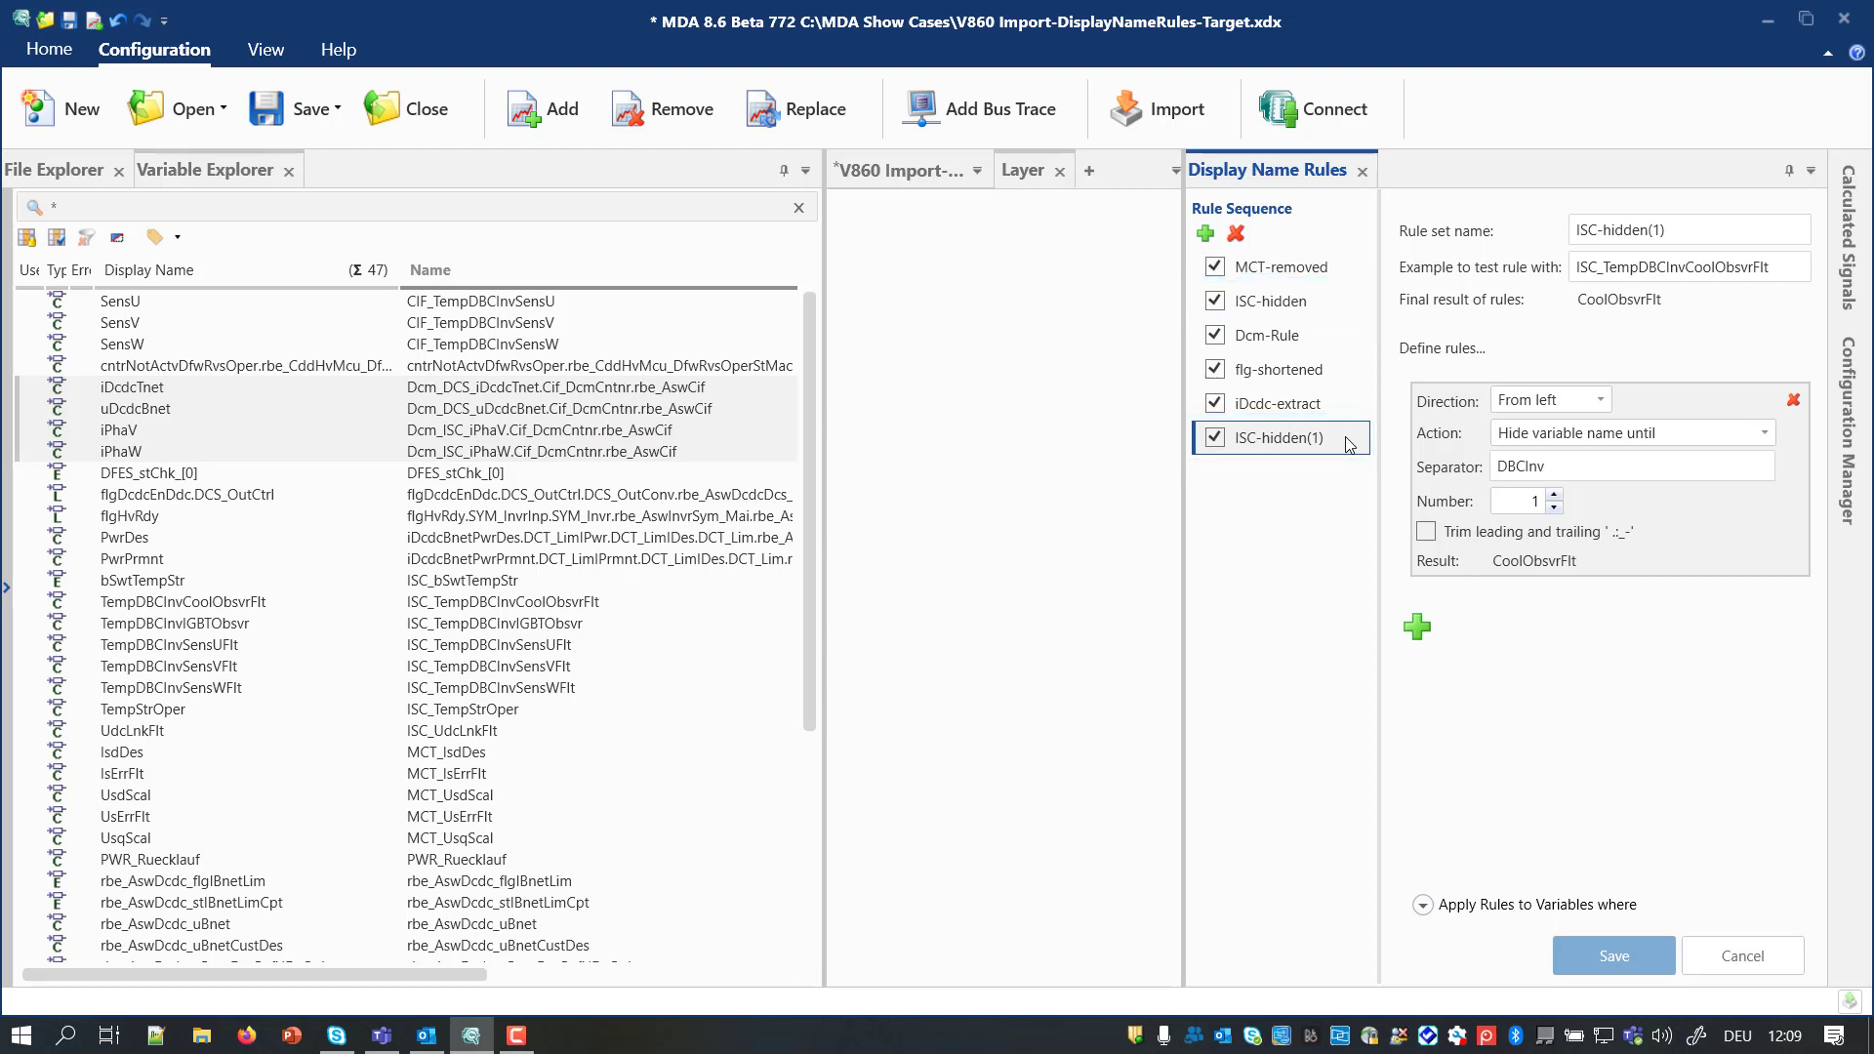
Copy the ISC-hidden(1) rule set and paste the duplicate into the rule sequence.
{"action": "right_click", "coordinate": [1349, 444]}
{"action": "left_click", "coordinate": [1384, 452]}
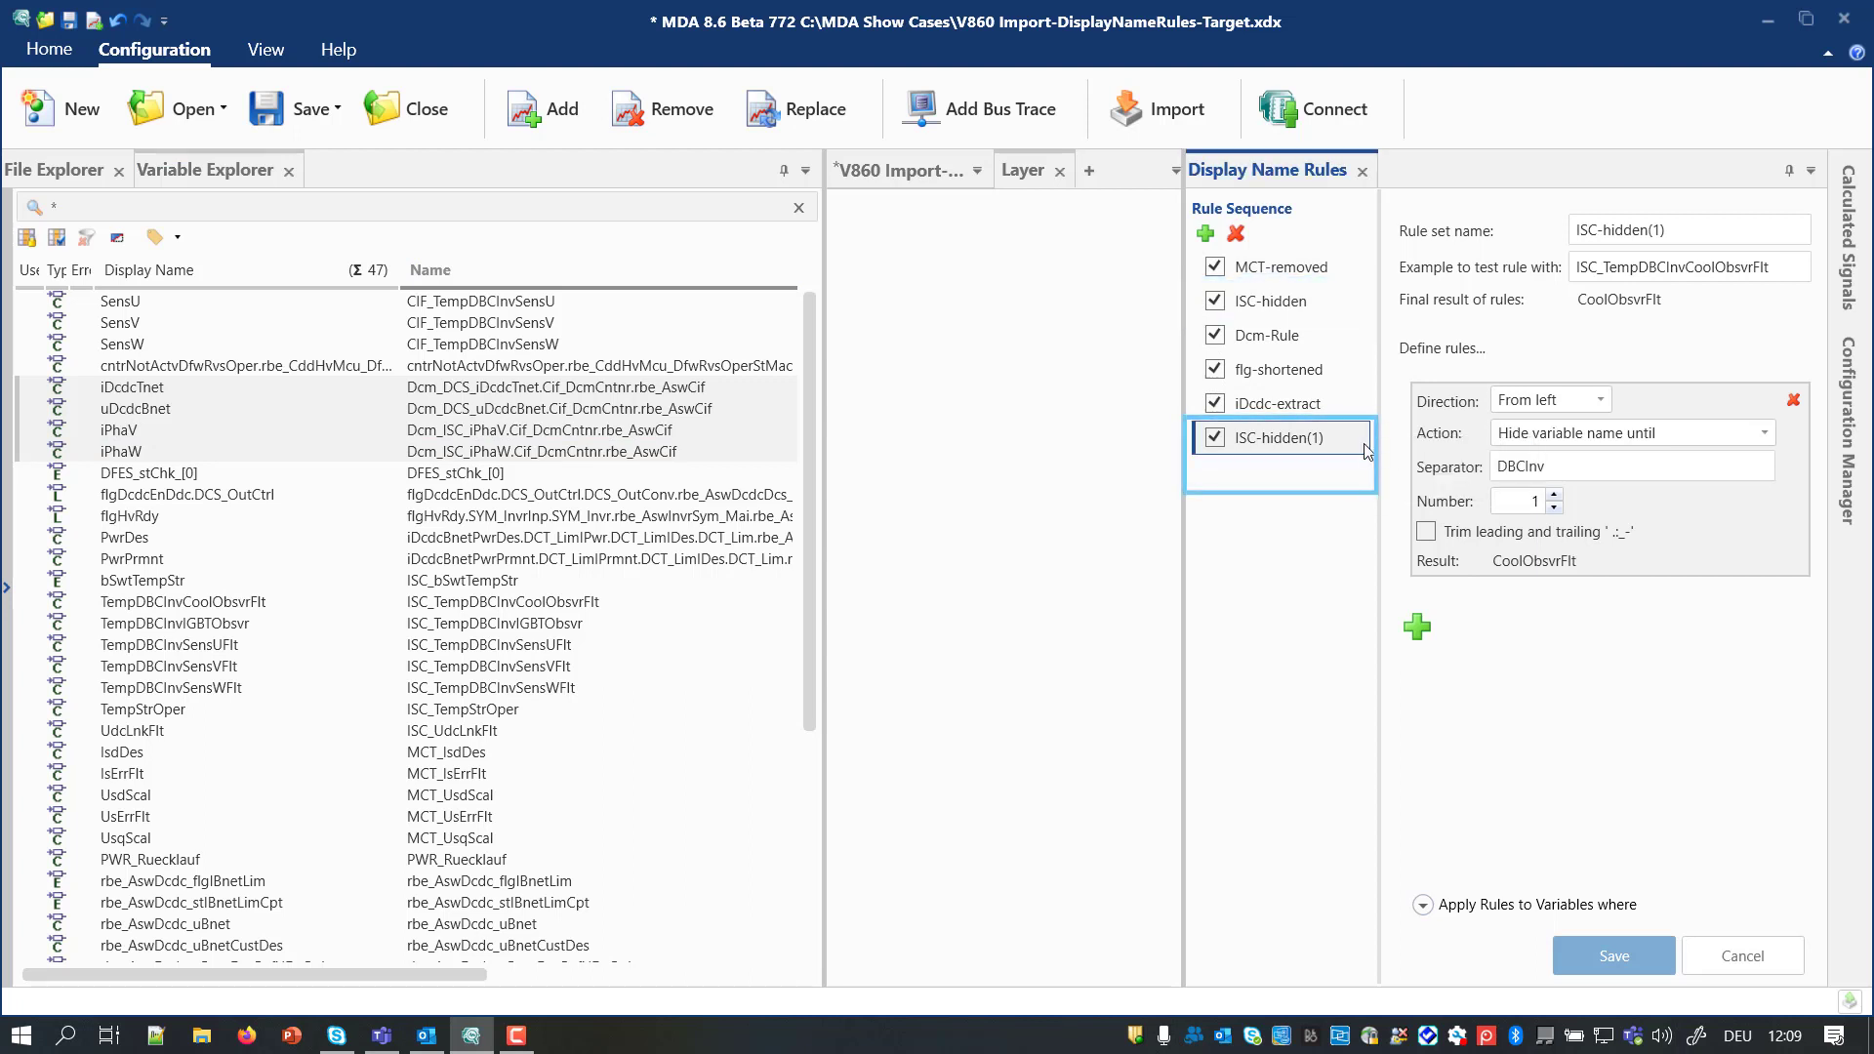
{"action": "right_click", "coordinate": [1365, 450]}
{"action": "left_click", "coordinate": [1418, 488]}
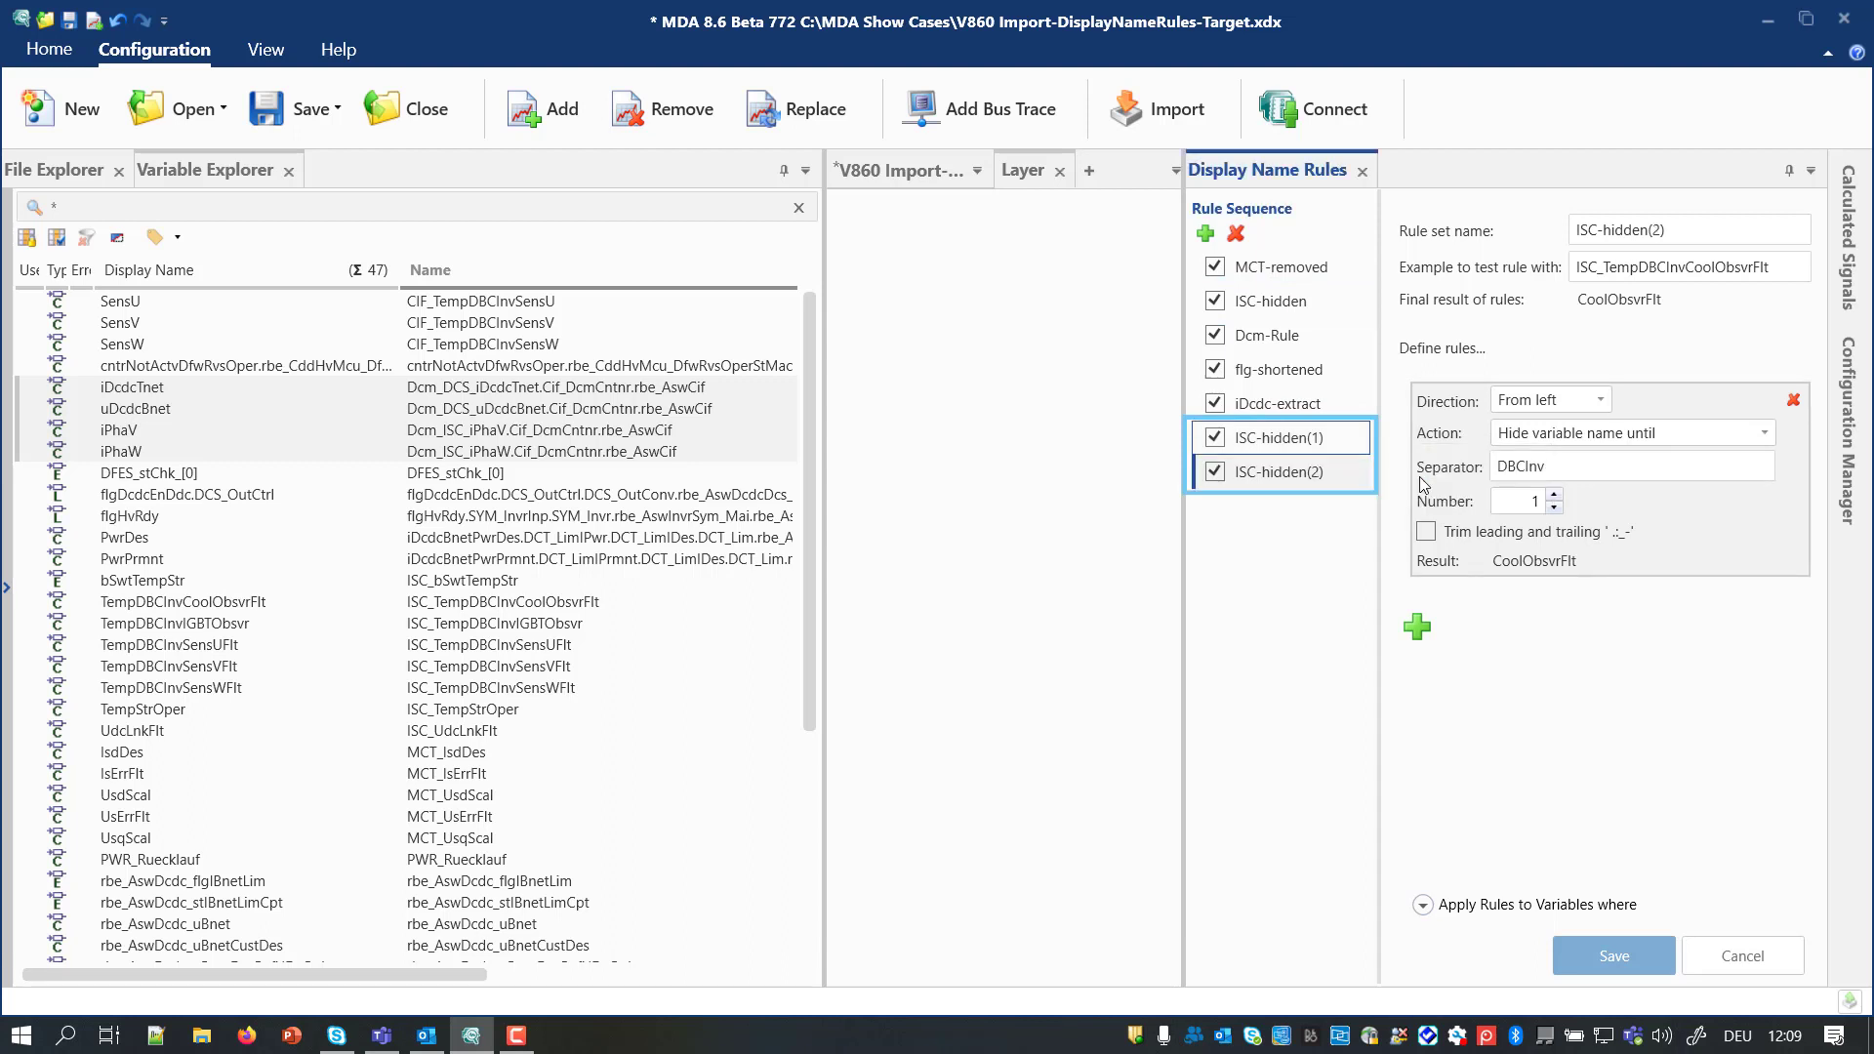
Highlight the ISC_ variables affected by the ISC-hidden rule and move the ISC-hidden(1) rule to ISC-hidden's place in the sequence.
{"action": "left_click", "coordinate": [1350, 316]}
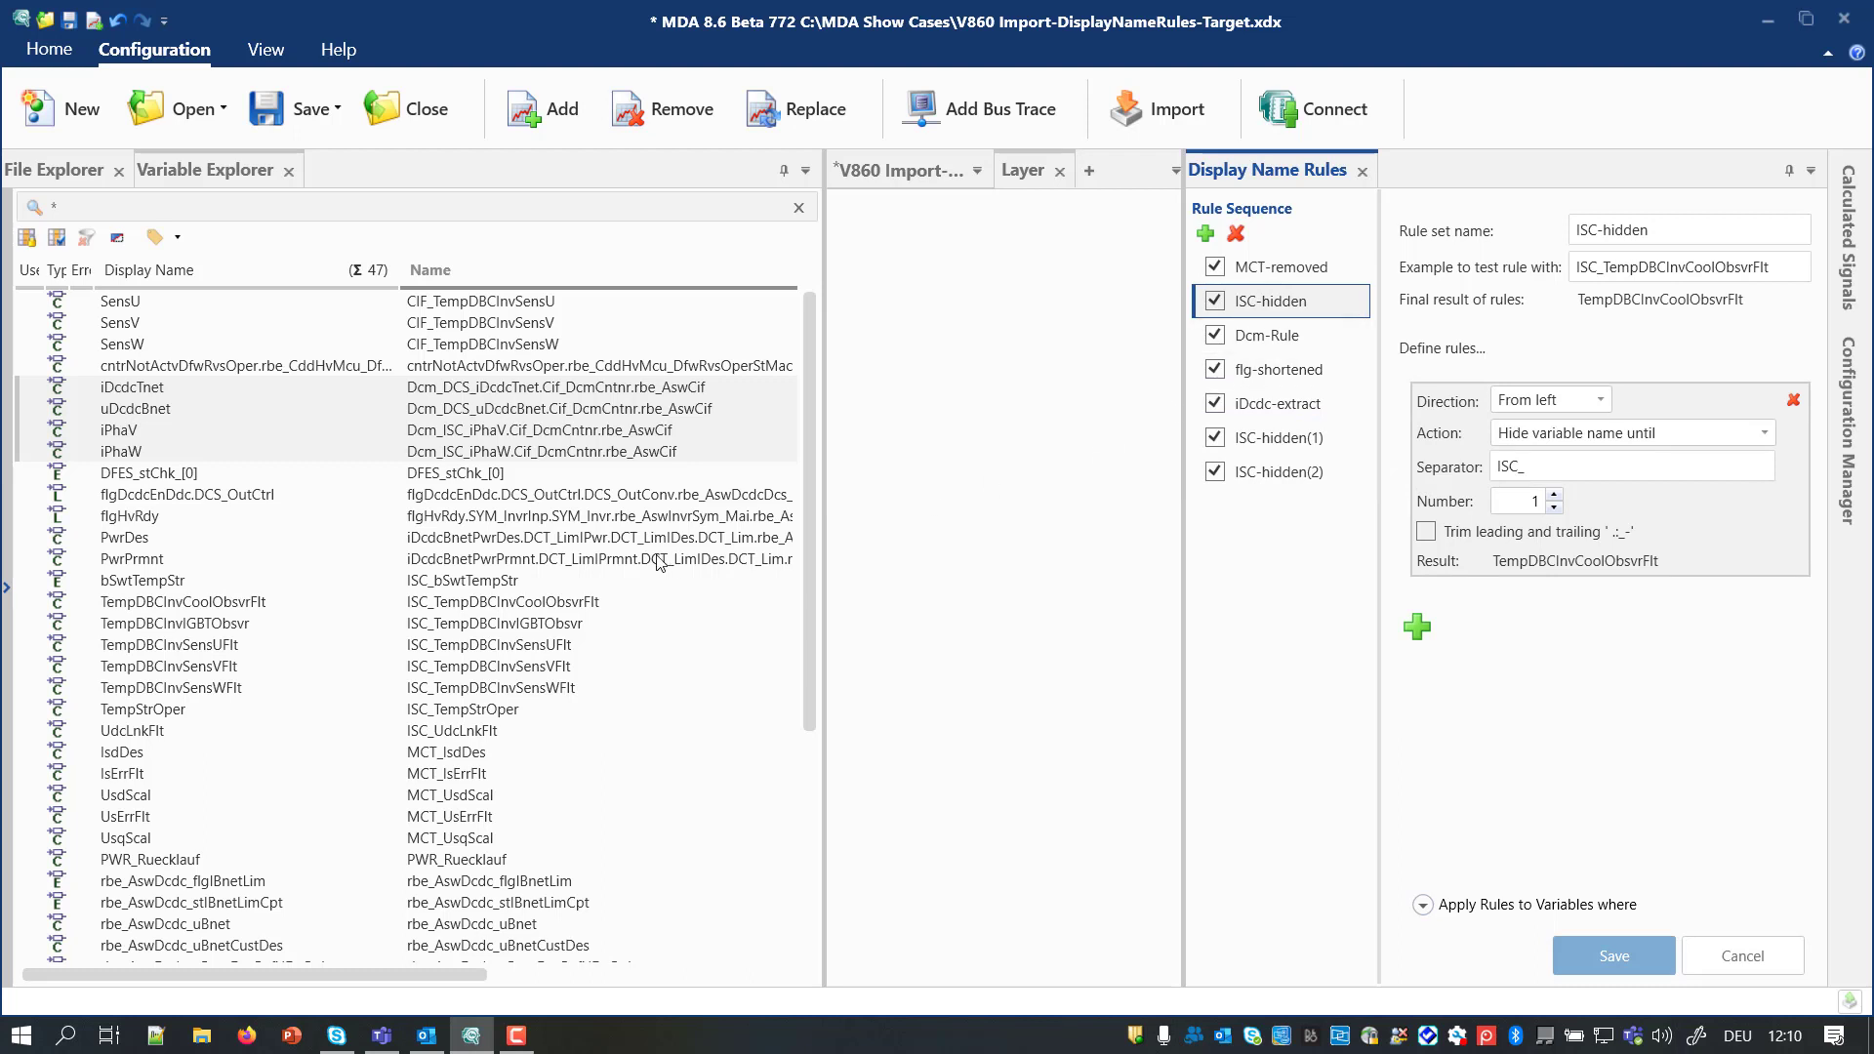
{"action": "left_click", "coordinate": [622, 581]}
{"action": "left_click", "coordinate": [612, 730], "text": "shift"}
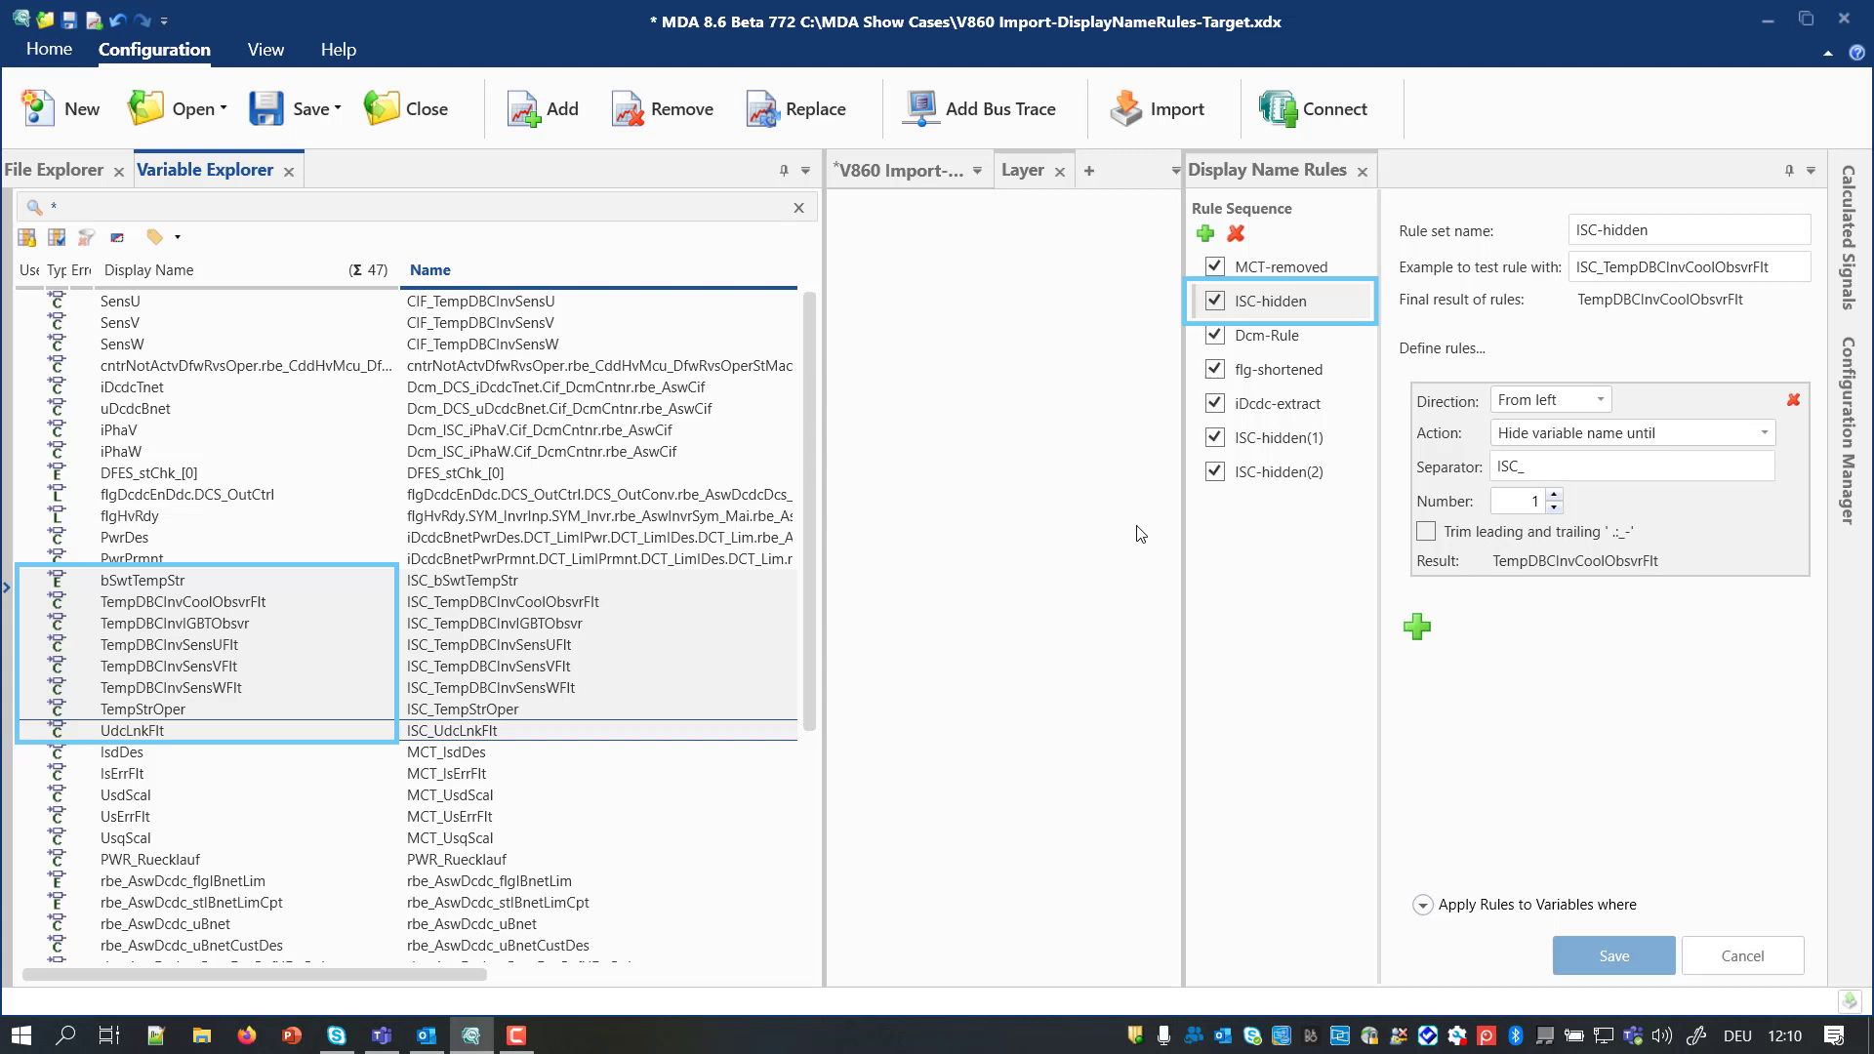
{"action": "left_click", "coordinate": [1348, 440]}
{"action": "left_click_drag", "start_coordinate": [1348, 440], "coordinate": [1335, 303]}
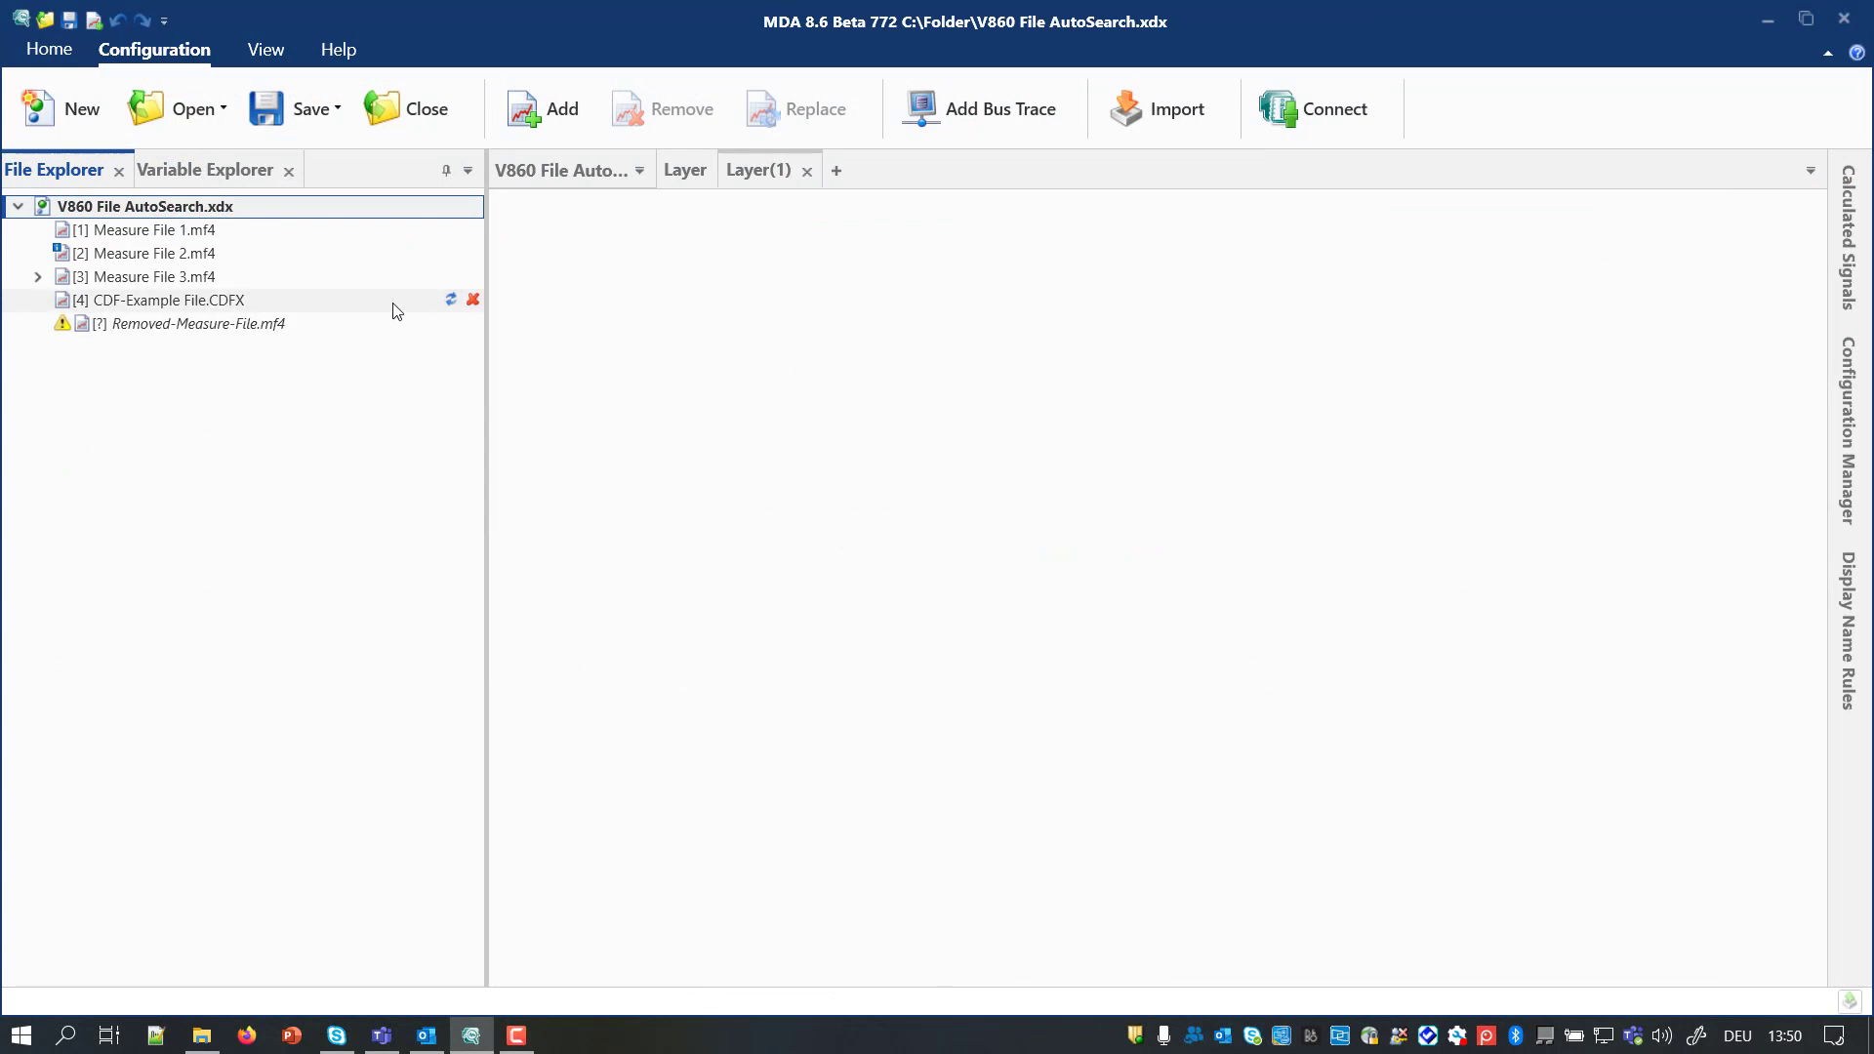
Close the V860 File AutoSearch.xdx configuration.
{"action": "mouse_move", "coordinate": [394, 309]}
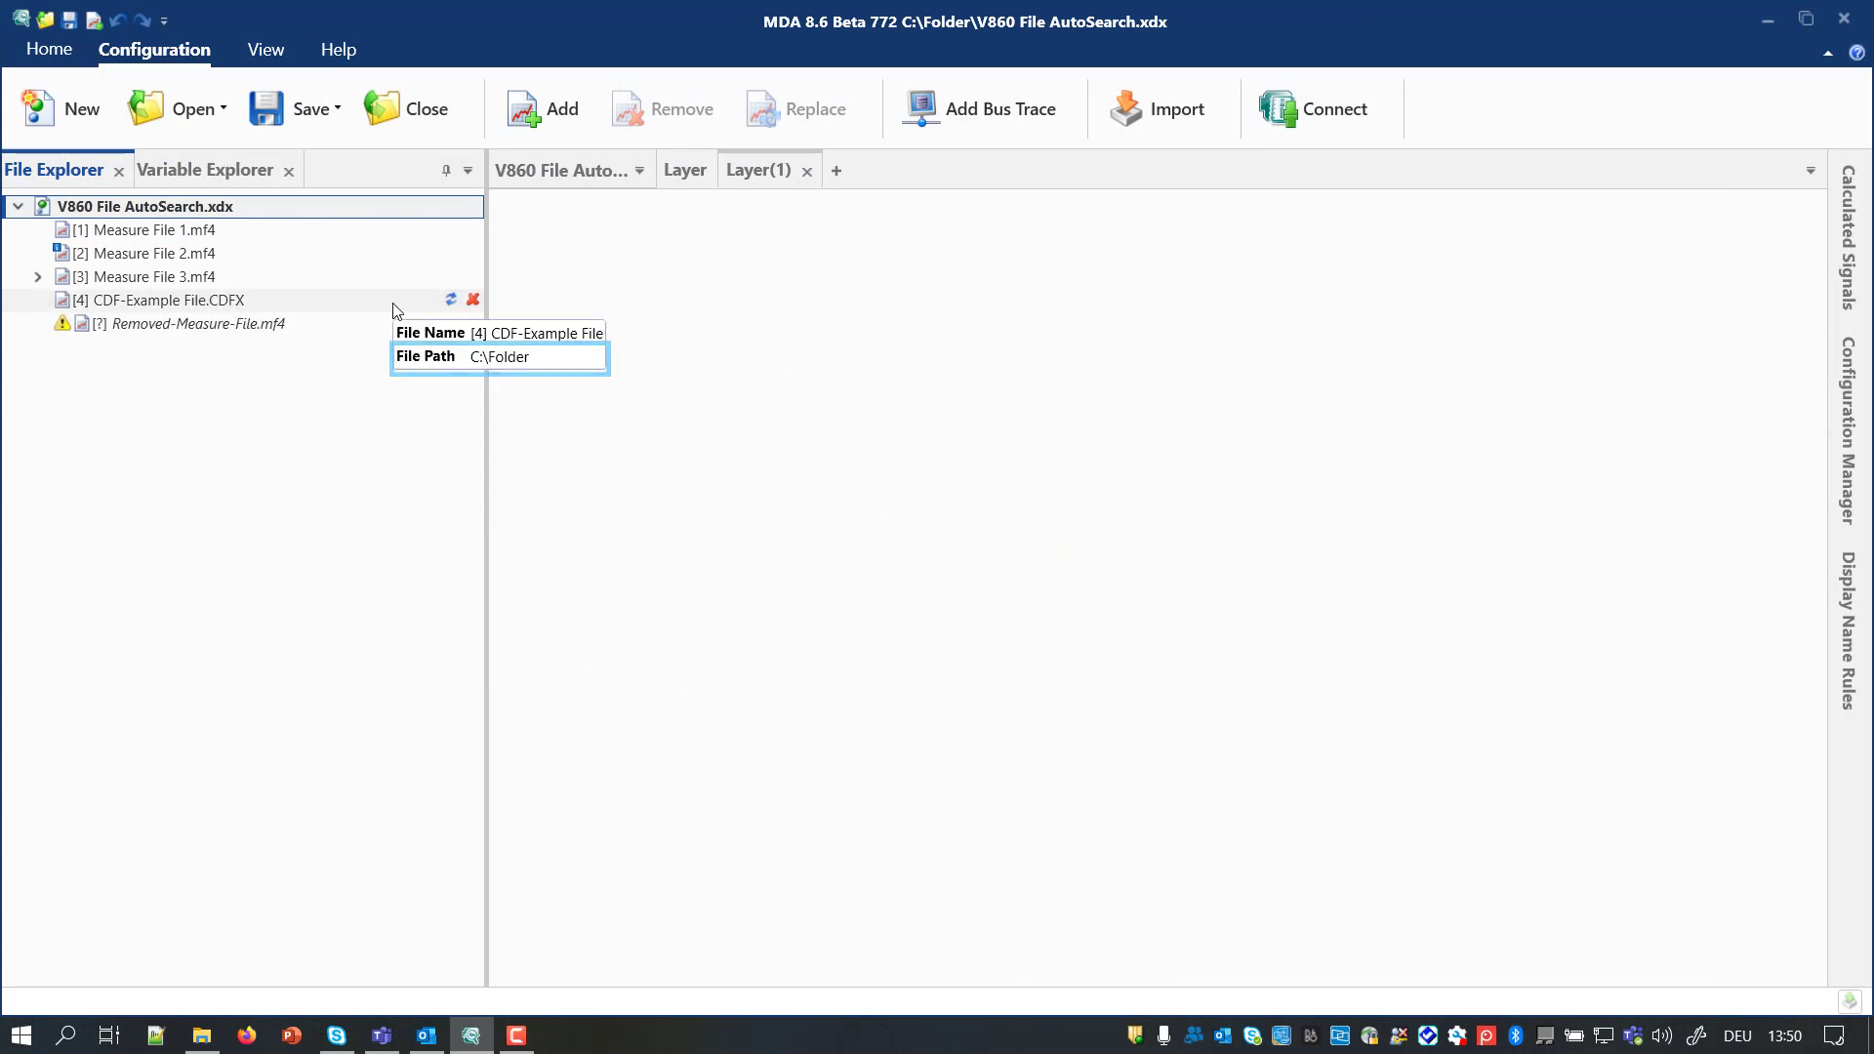
{"action": "mouse_move", "coordinate": [392, 238]}
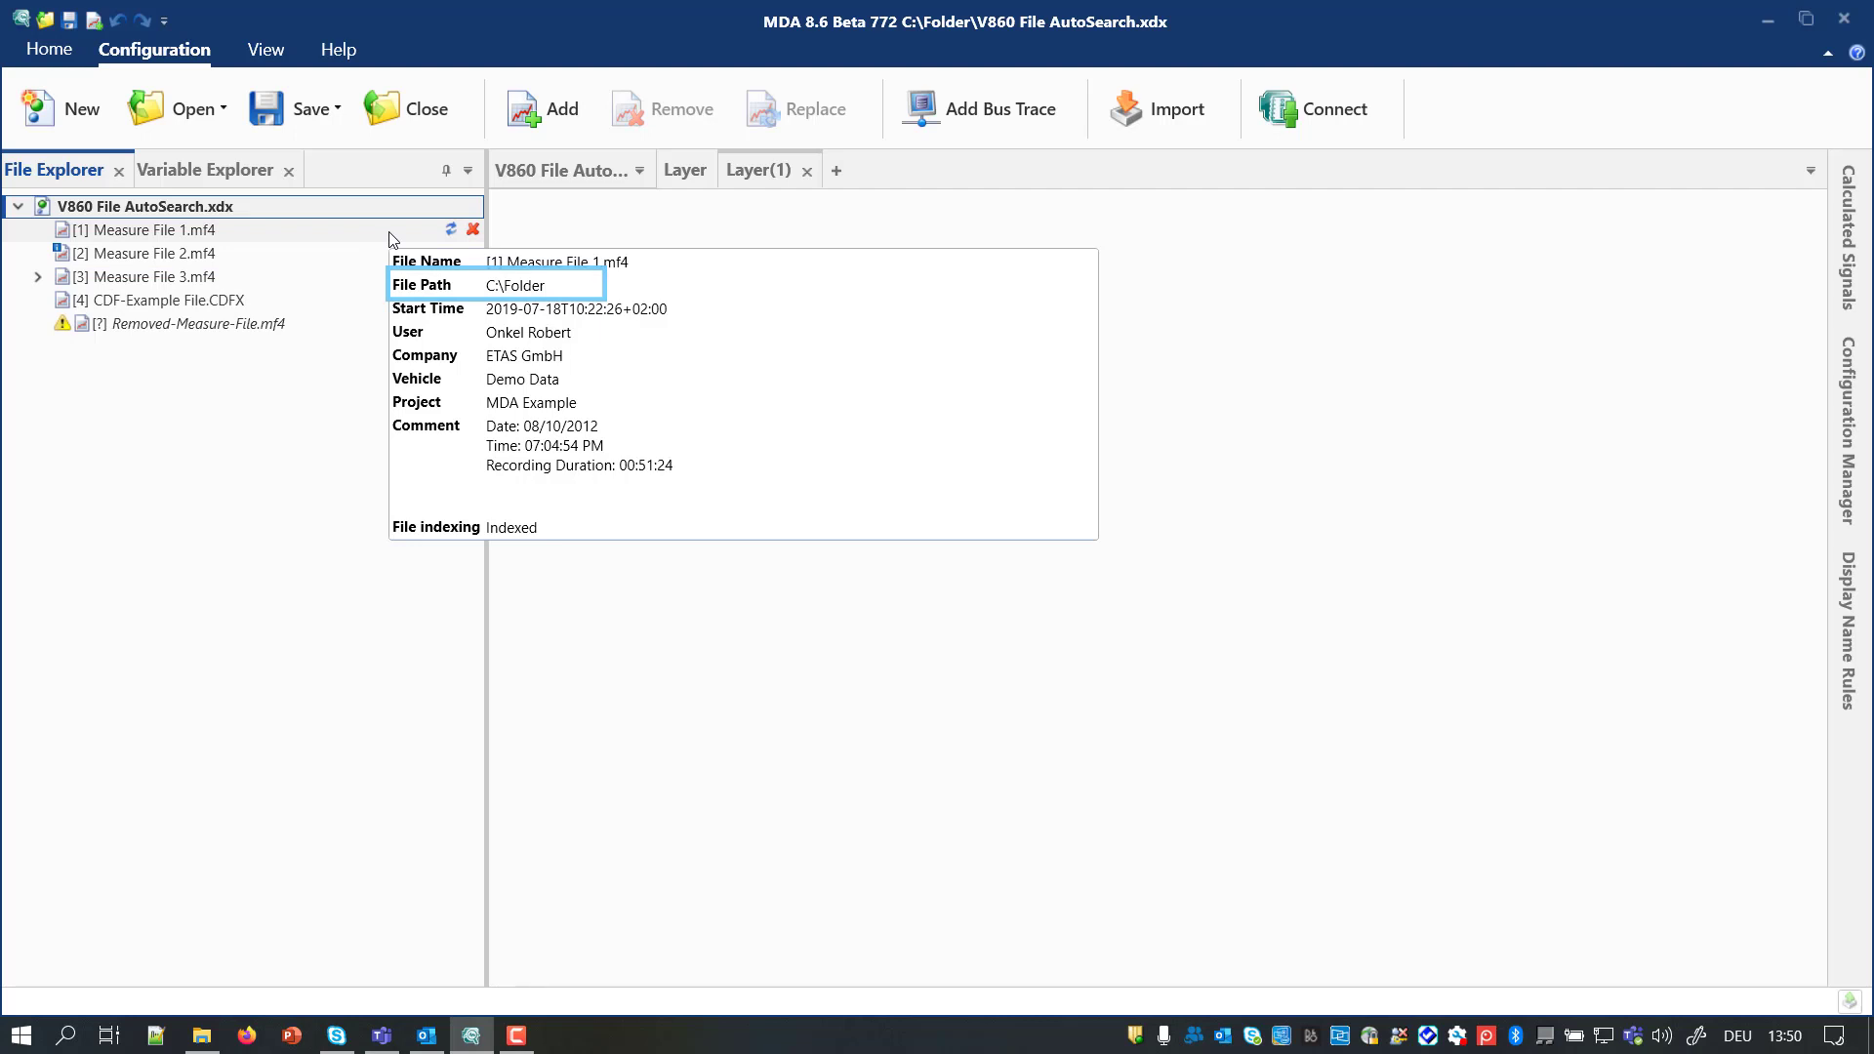
{"action": "left_click", "coordinate": [414, 115]}
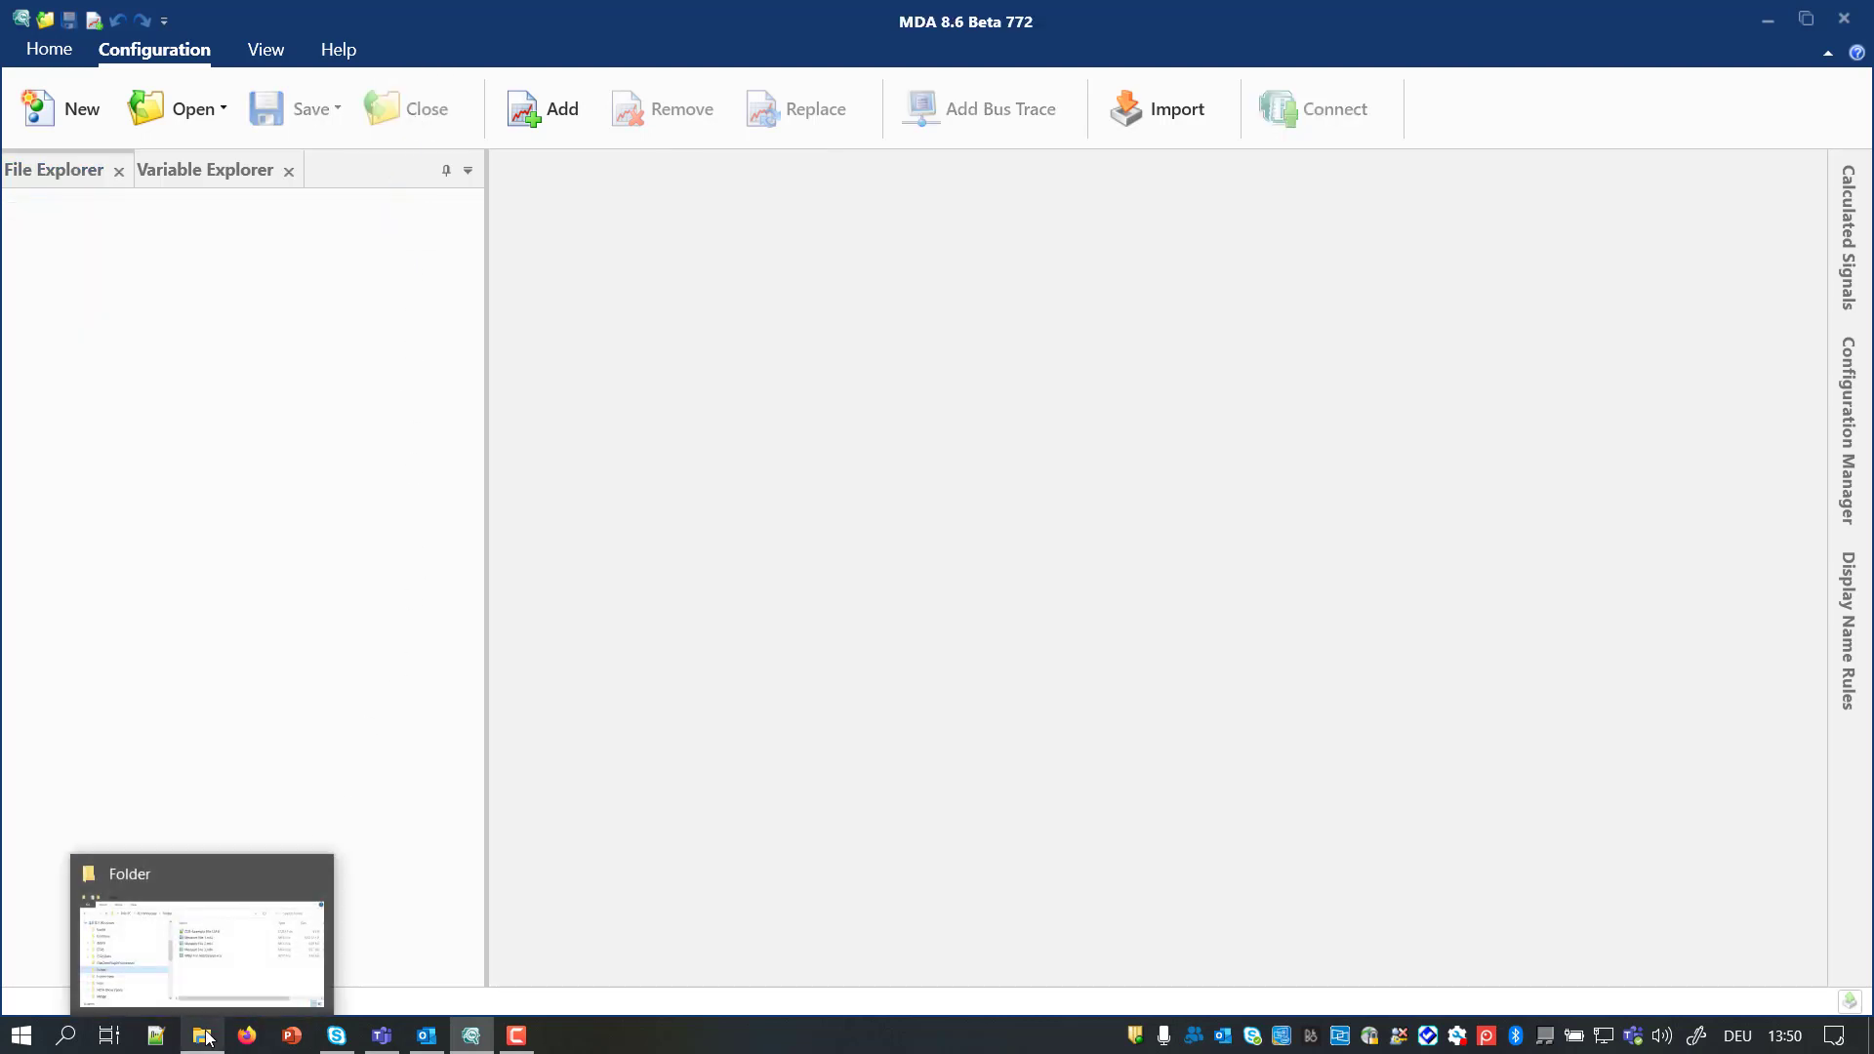
In Windows Explorer, move CDF-Example File.CDFX, Measure File 3.mf4 and V860 File AutoSearch.xdx from Folder to Folder-New.
{"action": "left_click", "coordinate": [200, 943]}
{"action": "left_click", "coordinate": [637, 528]}
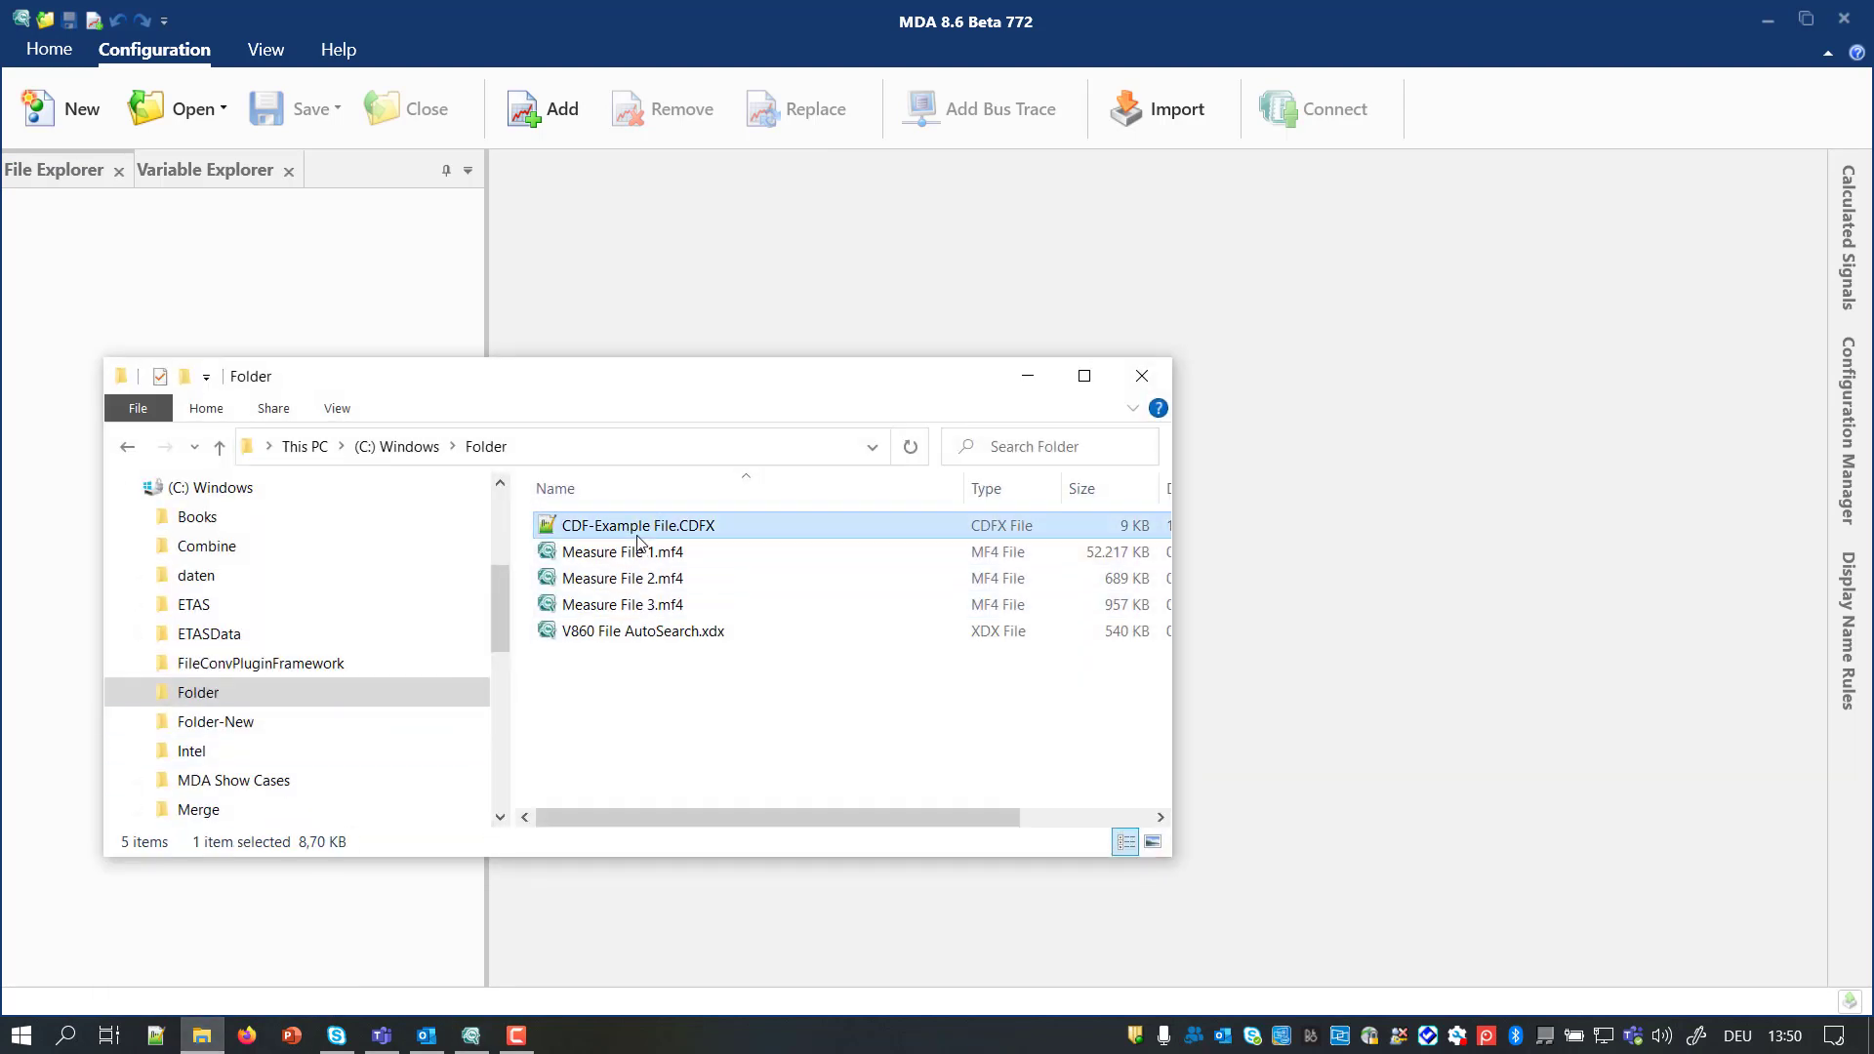
{"action": "left_click", "coordinate": [649, 605], "text": "ctrl"}
{"action": "left_click", "coordinate": [661, 633], "text": "ctrl"}
{"action": "left_click_drag", "start_coordinate": [662, 633], "coordinate": [278, 723]}
Rename Measure File 2.mf4 in Folder as Measure File 2-renamed.mf4.
{"action": "left_click", "coordinate": [673, 554]}
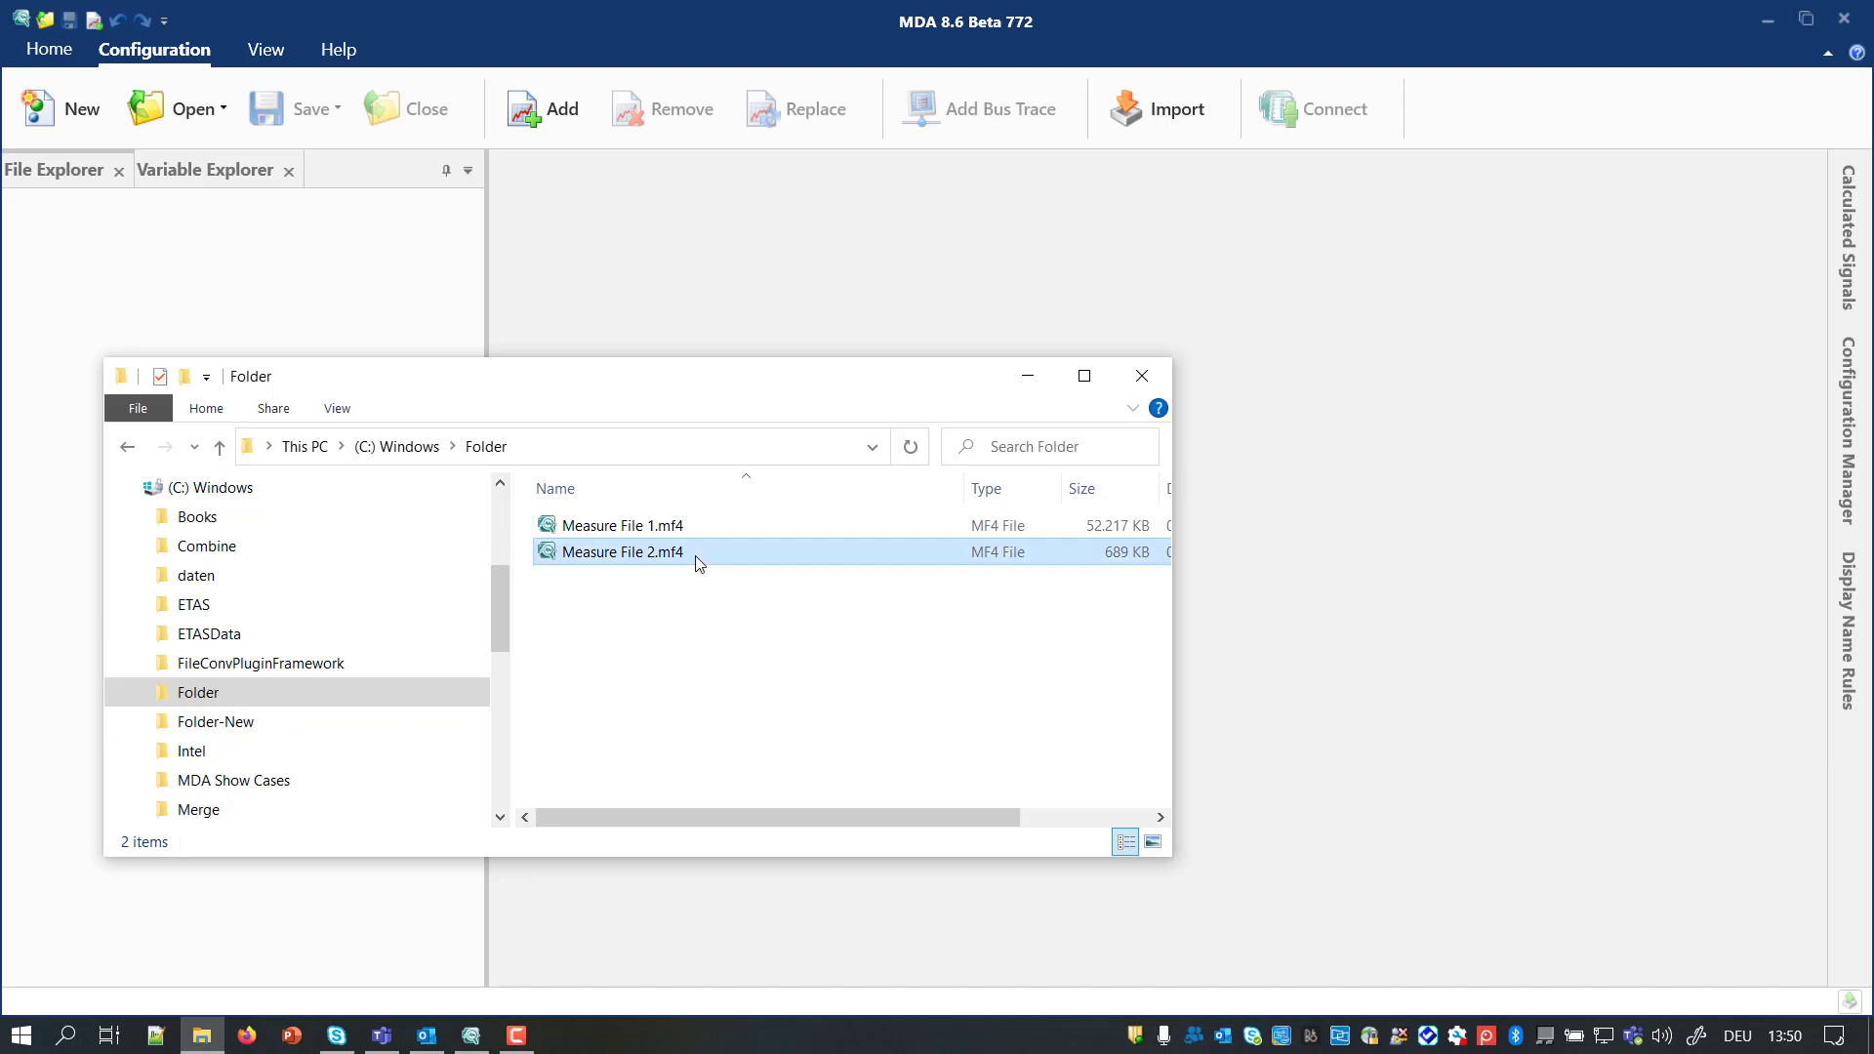
{"action": "left_click", "coordinate": [683, 554]}
{"action": "key", "text": "Right"}
{"action": "type", "text": "-renamed"}
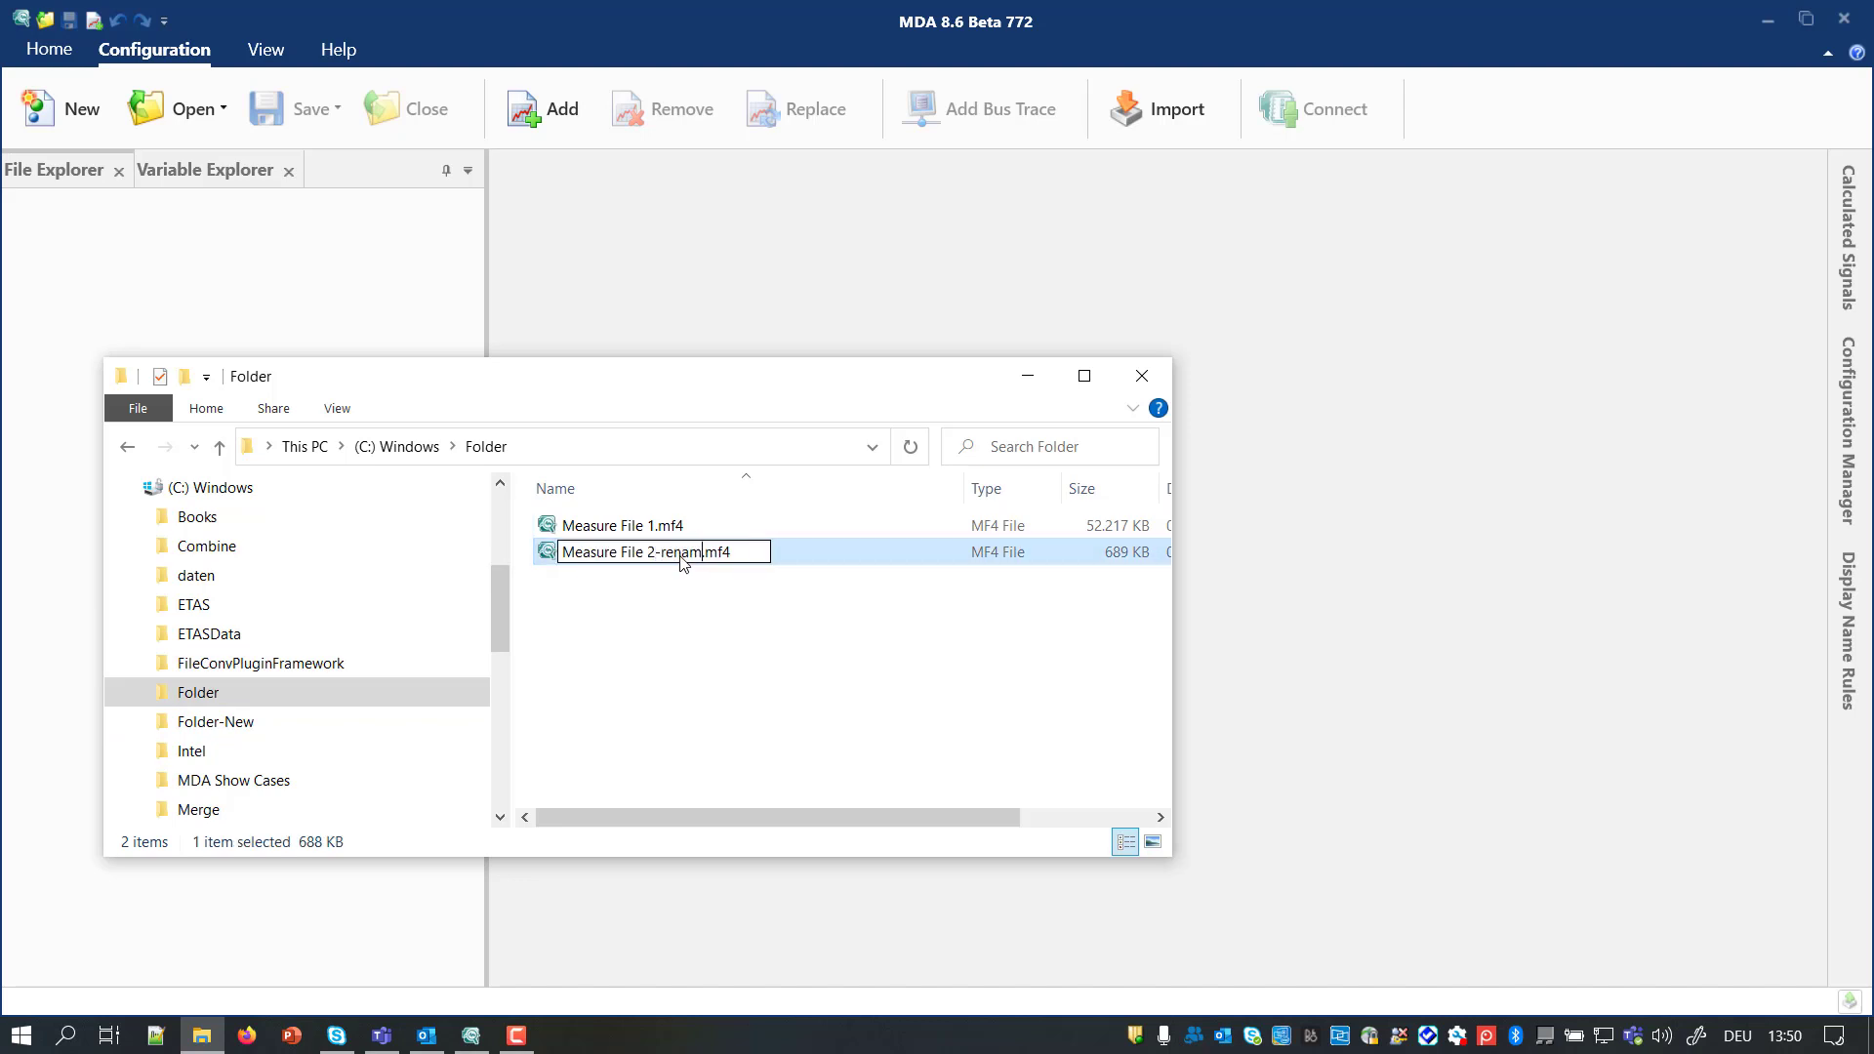
{"action": "key", "text": "Return"}
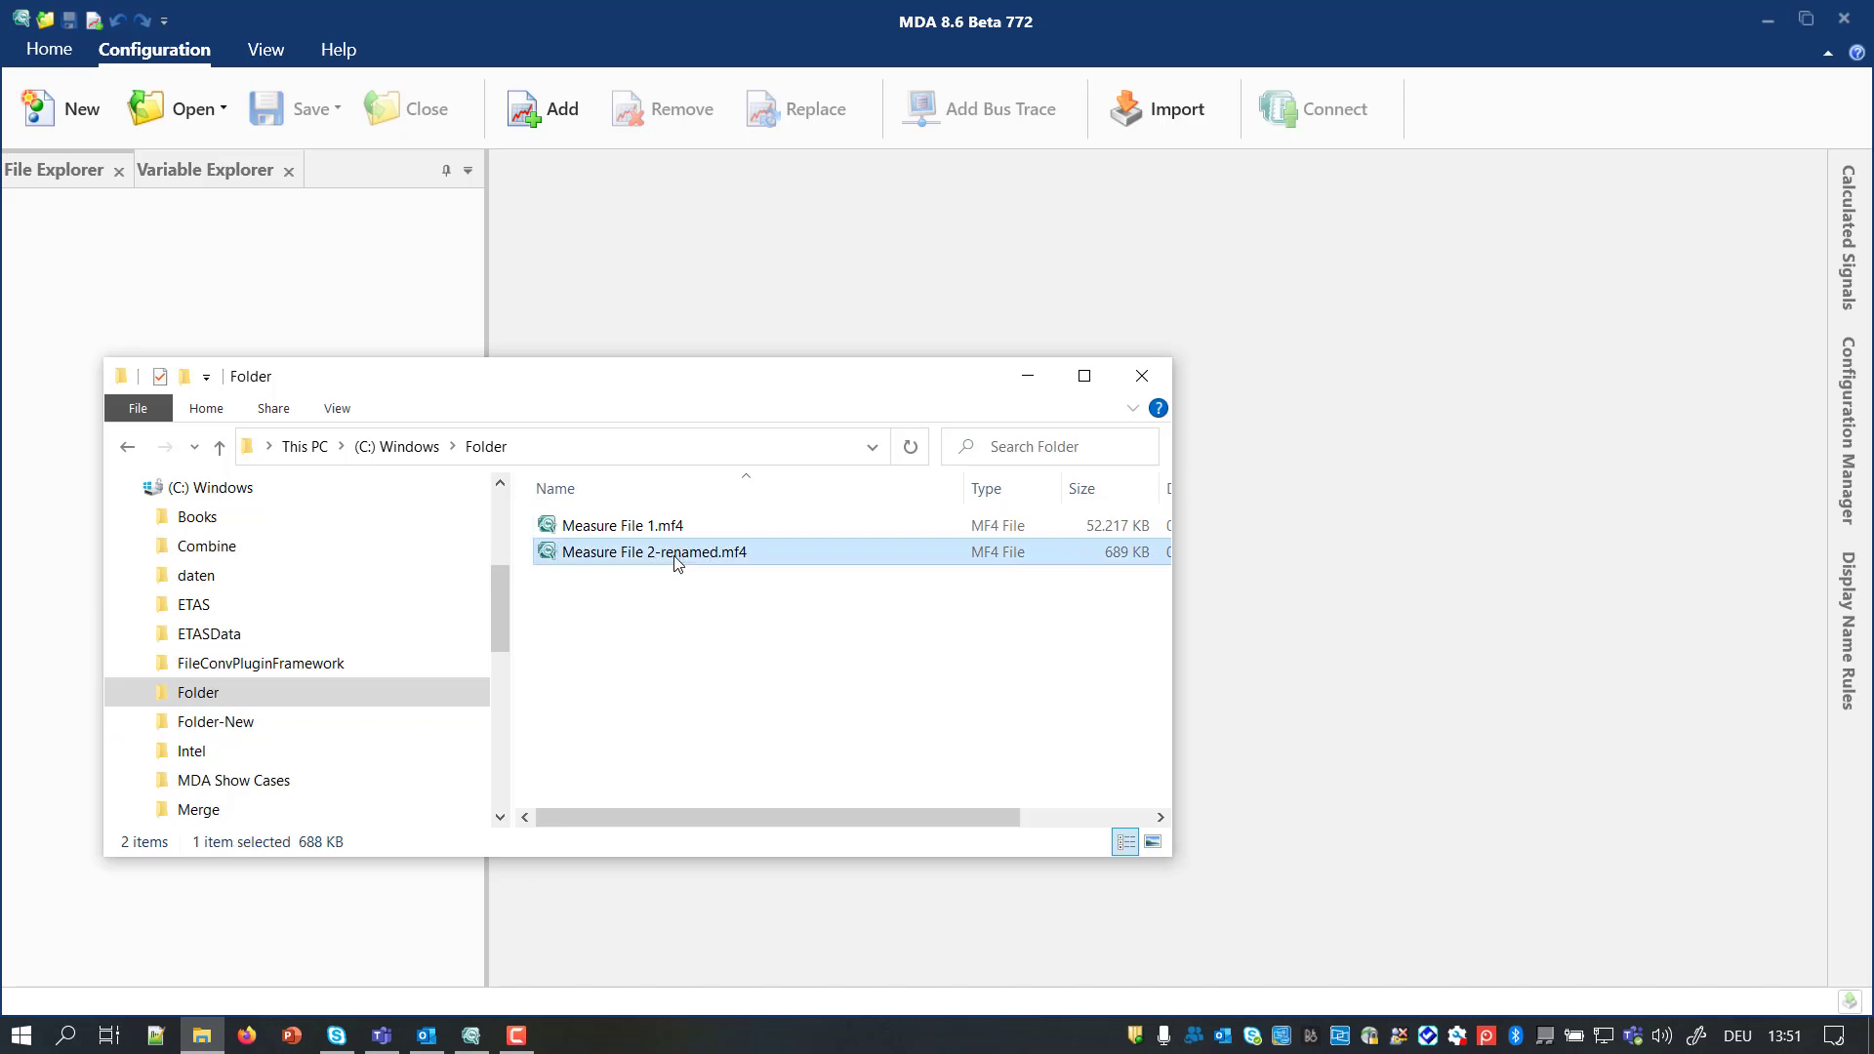
In Folder-New, move CDF-Example File.CDFX into Sub-Folder and open V860 File AutoSearch.xdx in MDA.
{"action": "left_click", "coordinate": [313, 723]}
{"action": "left_click_drag", "start_coordinate": [656, 553], "coordinate": [635, 525]}
{"action": "left_click", "coordinate": [748, 581]}
{"action": "right_click", "coordinate": [751, 585]}
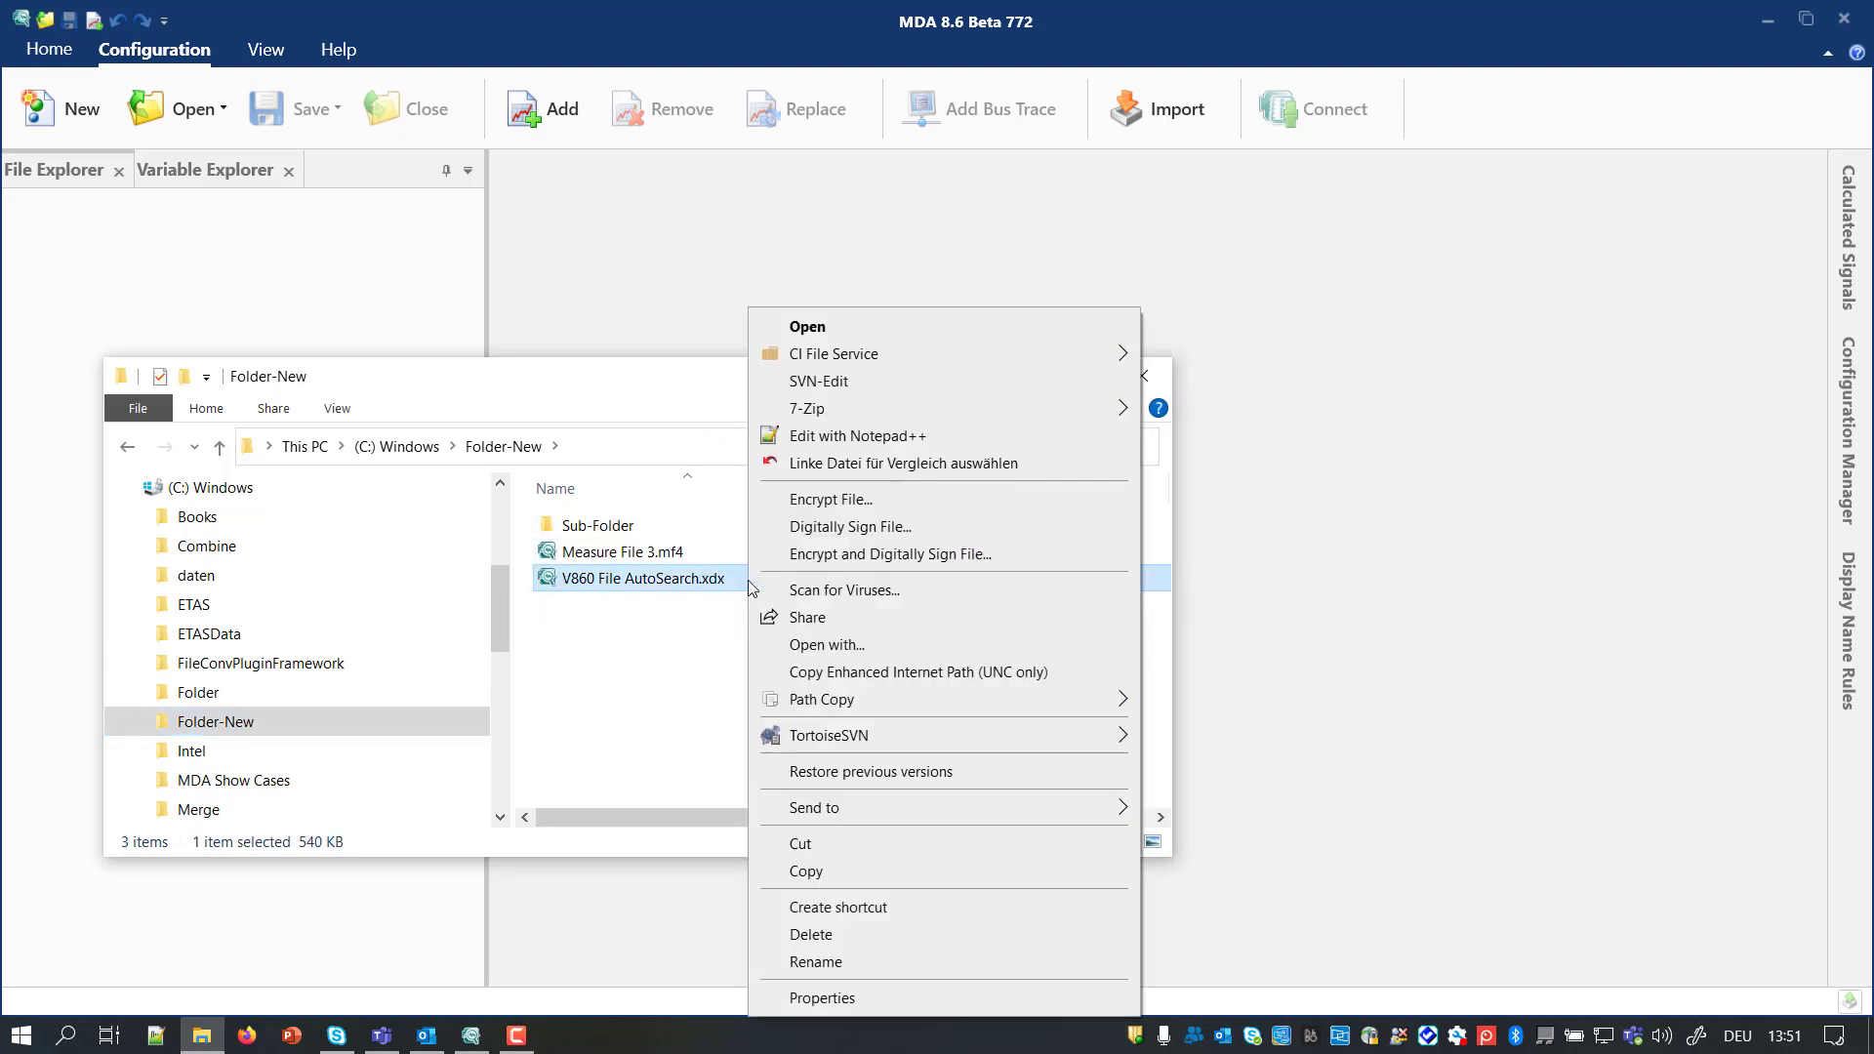
{"action": "left_click", "coordinate": [814, 326]}
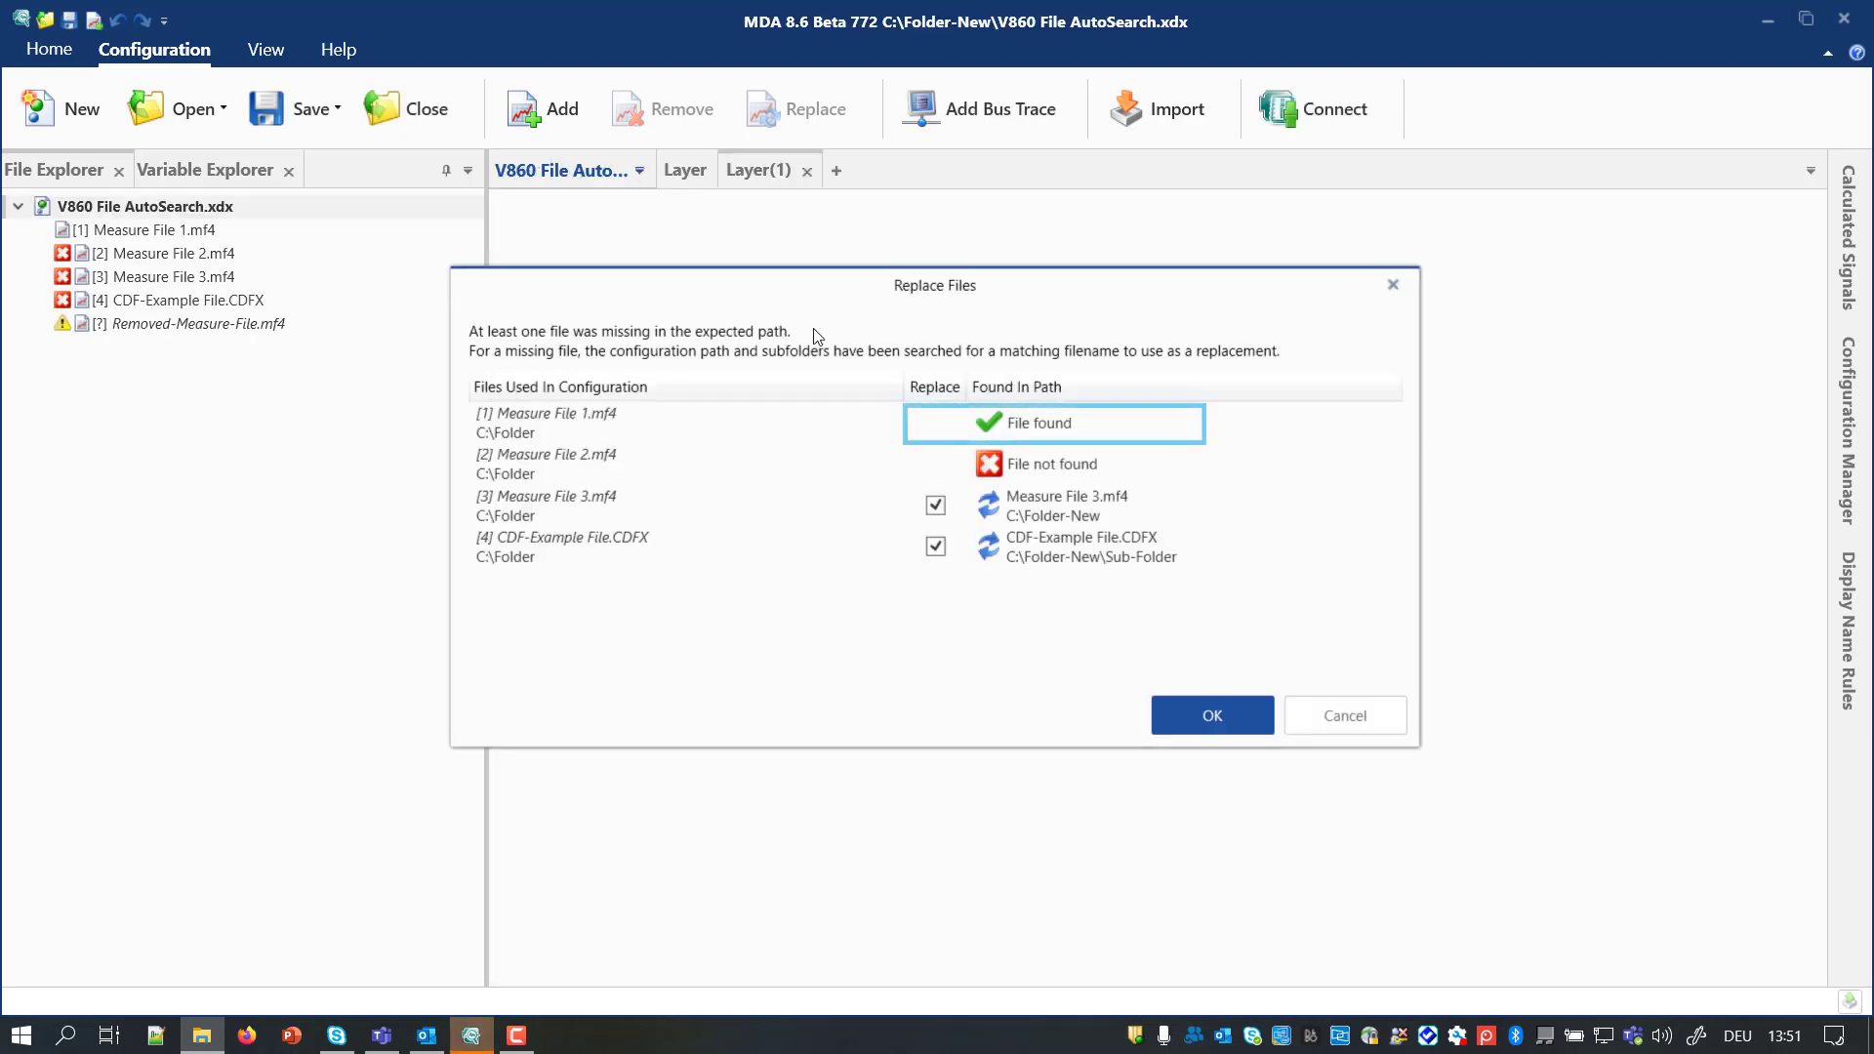
Review the file search results and accept the proposed replacements for Measure File 3.mf4 and CDF-Example File.CDFX.
{"action": "left_click", "coordinate": [1123, 417]}
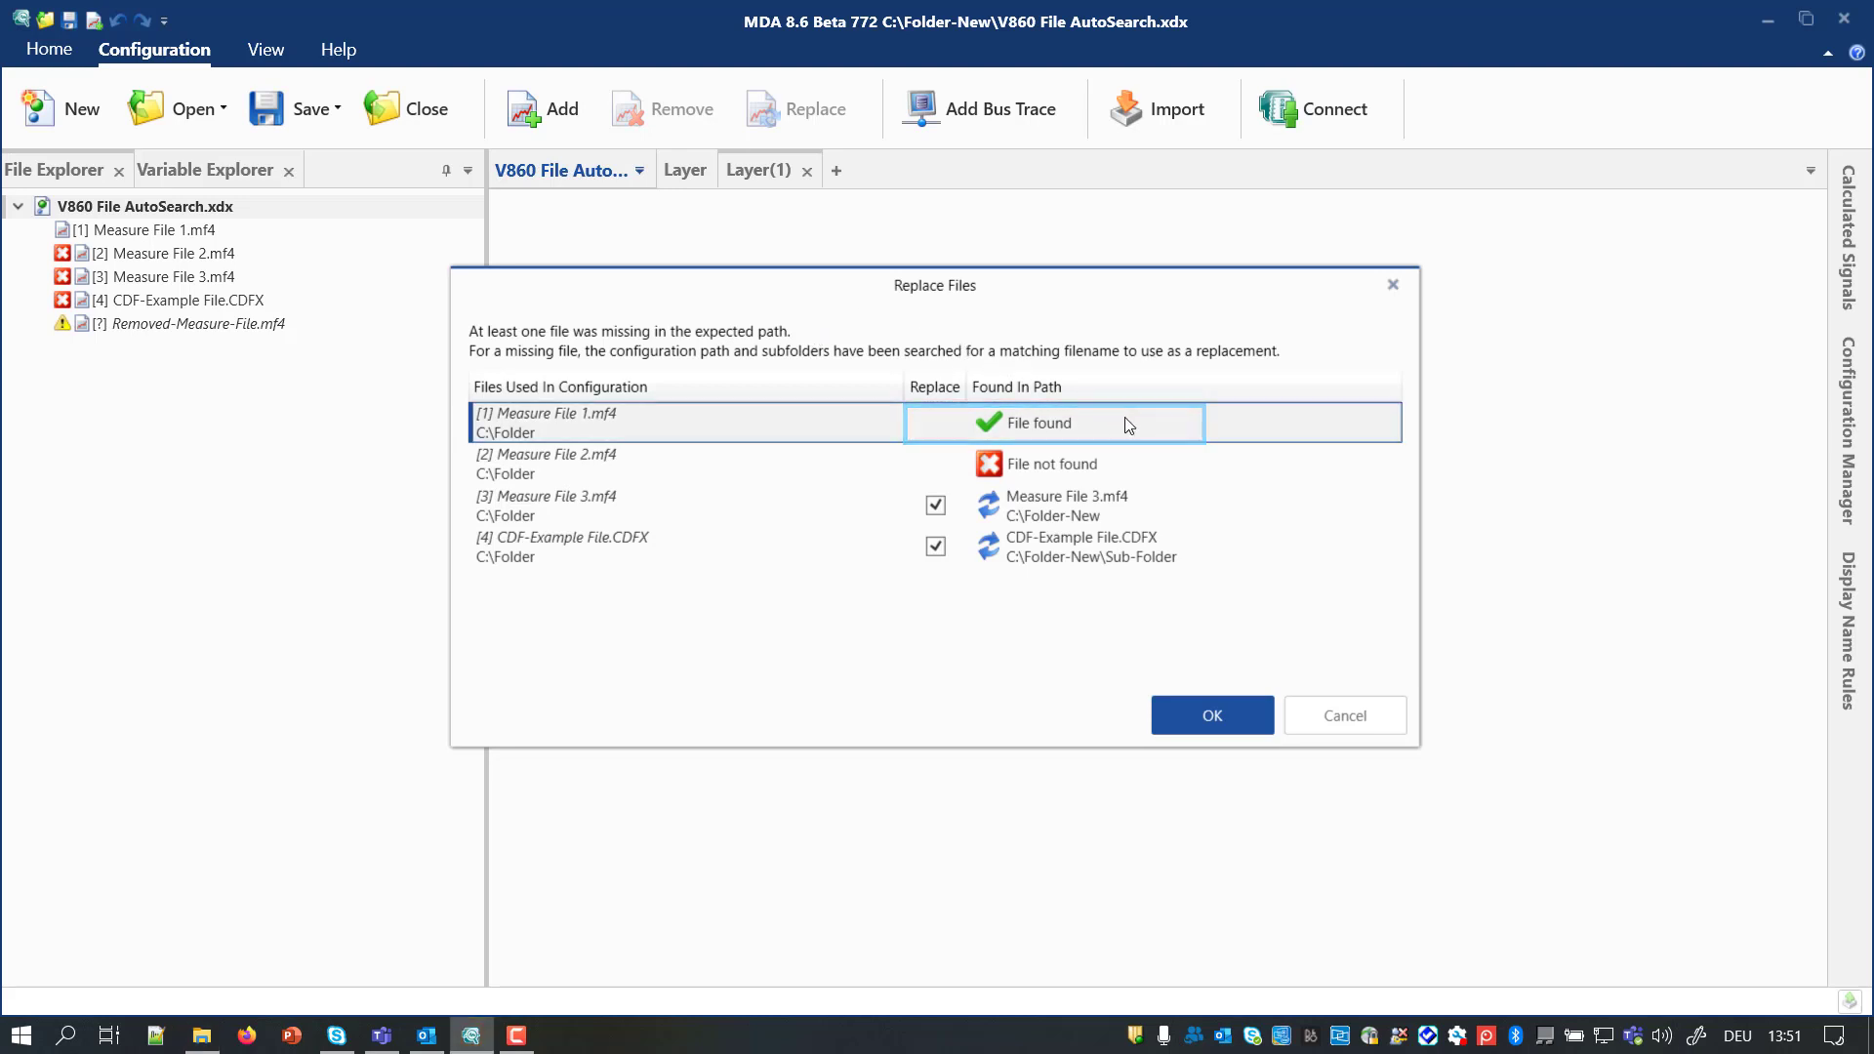
{"action": "left_click", "coordinate": [1237, 506]}
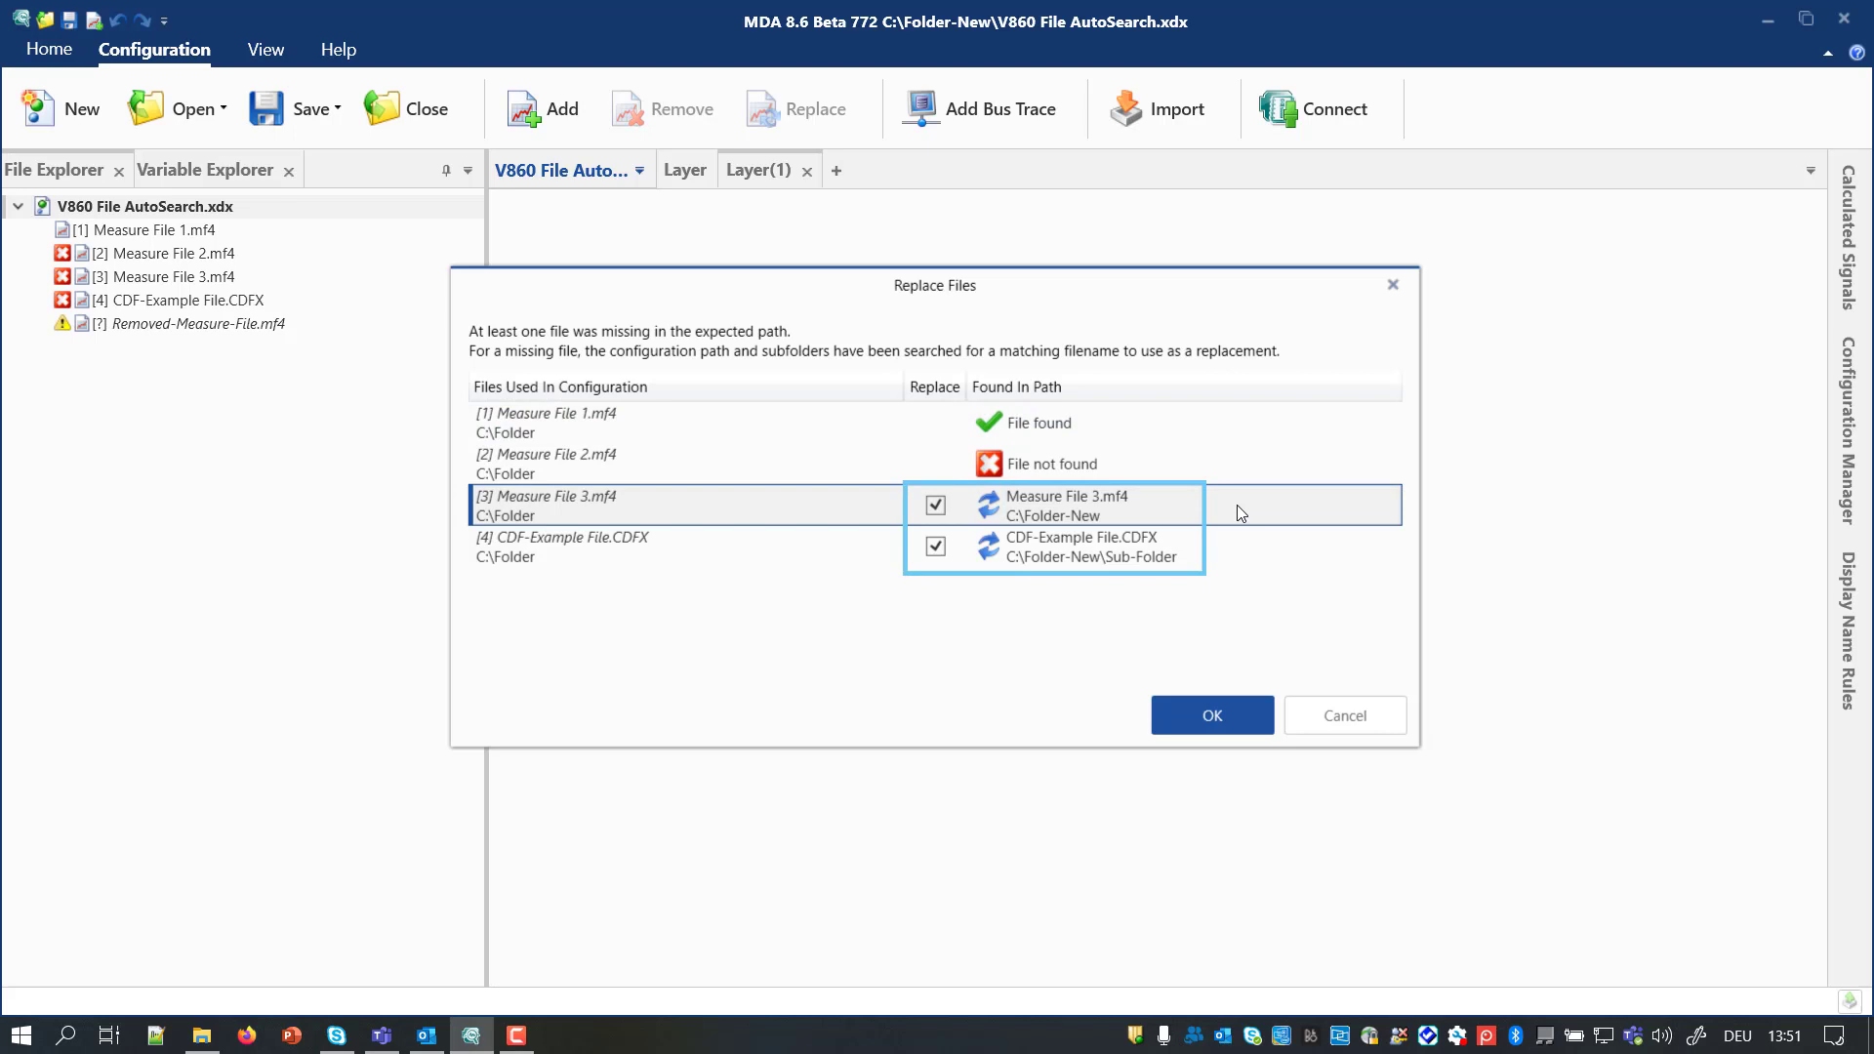
{"action": "left_click", "coordinate": [1278, 552]}
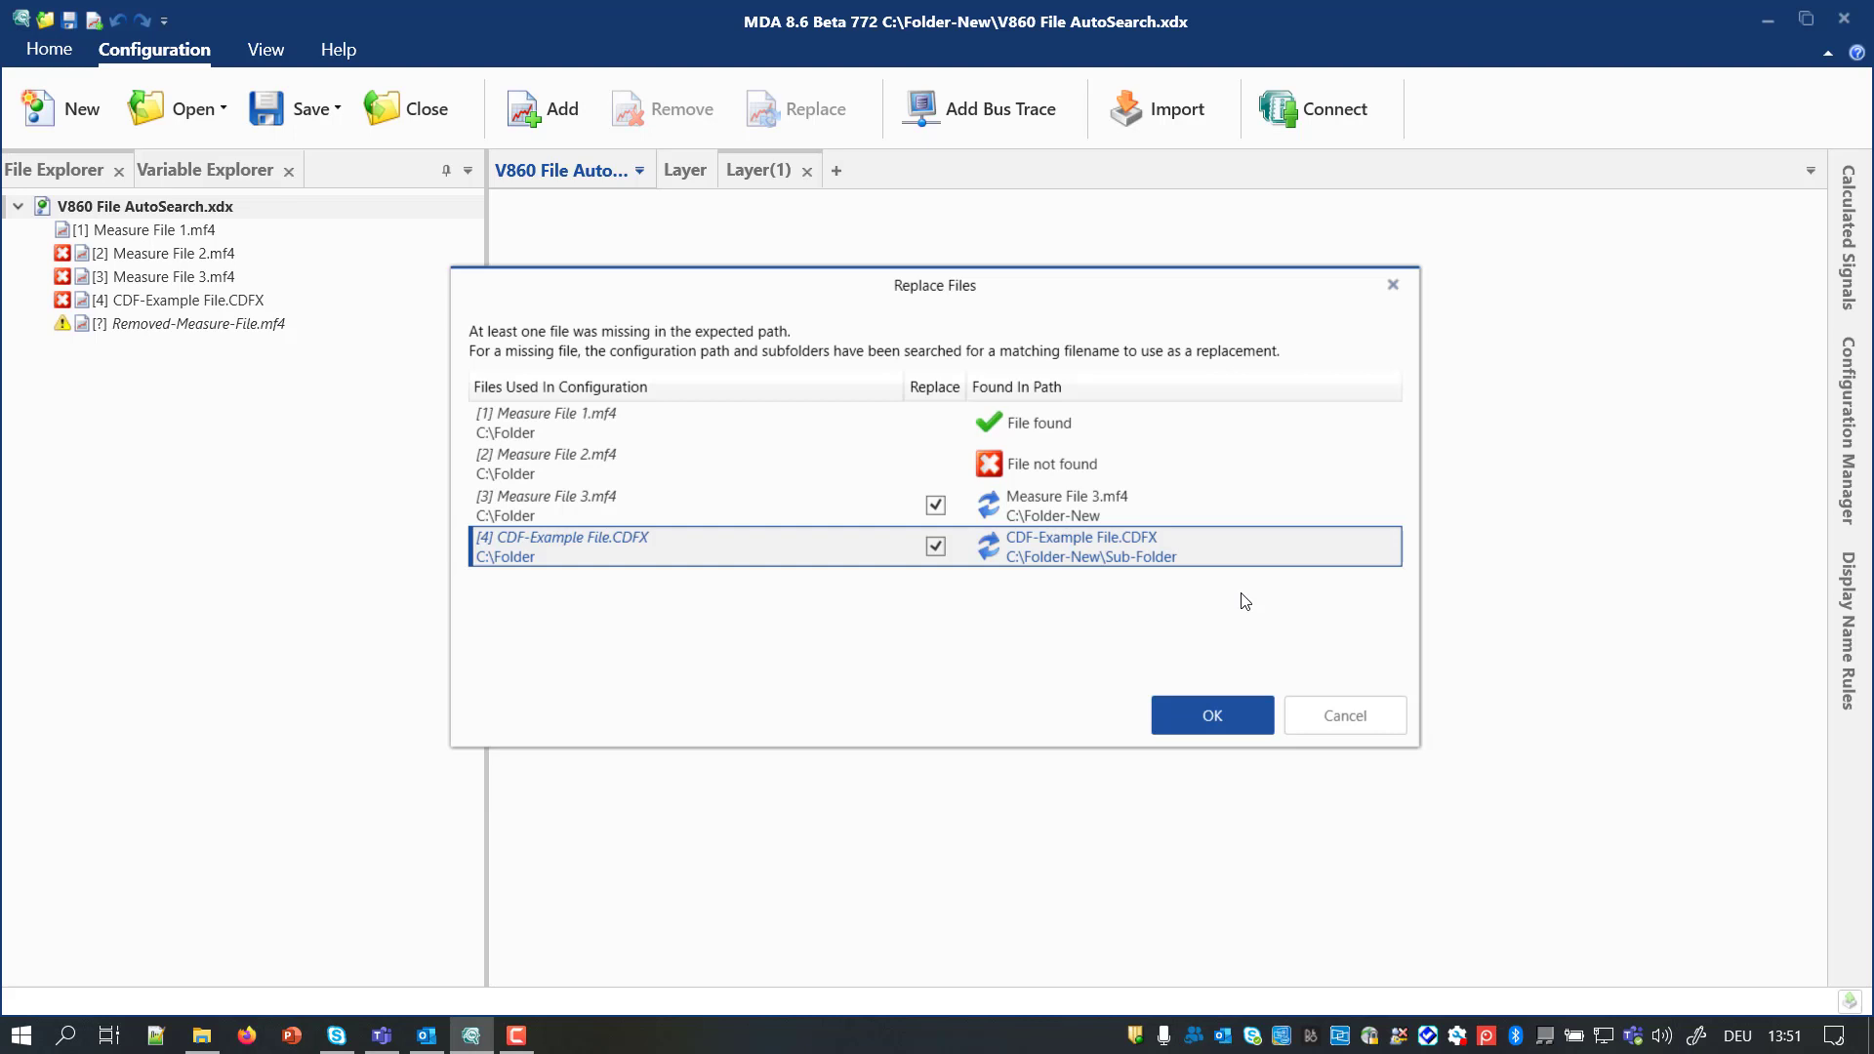
{"action": "left_click", "coordinate": [1218, 712]}
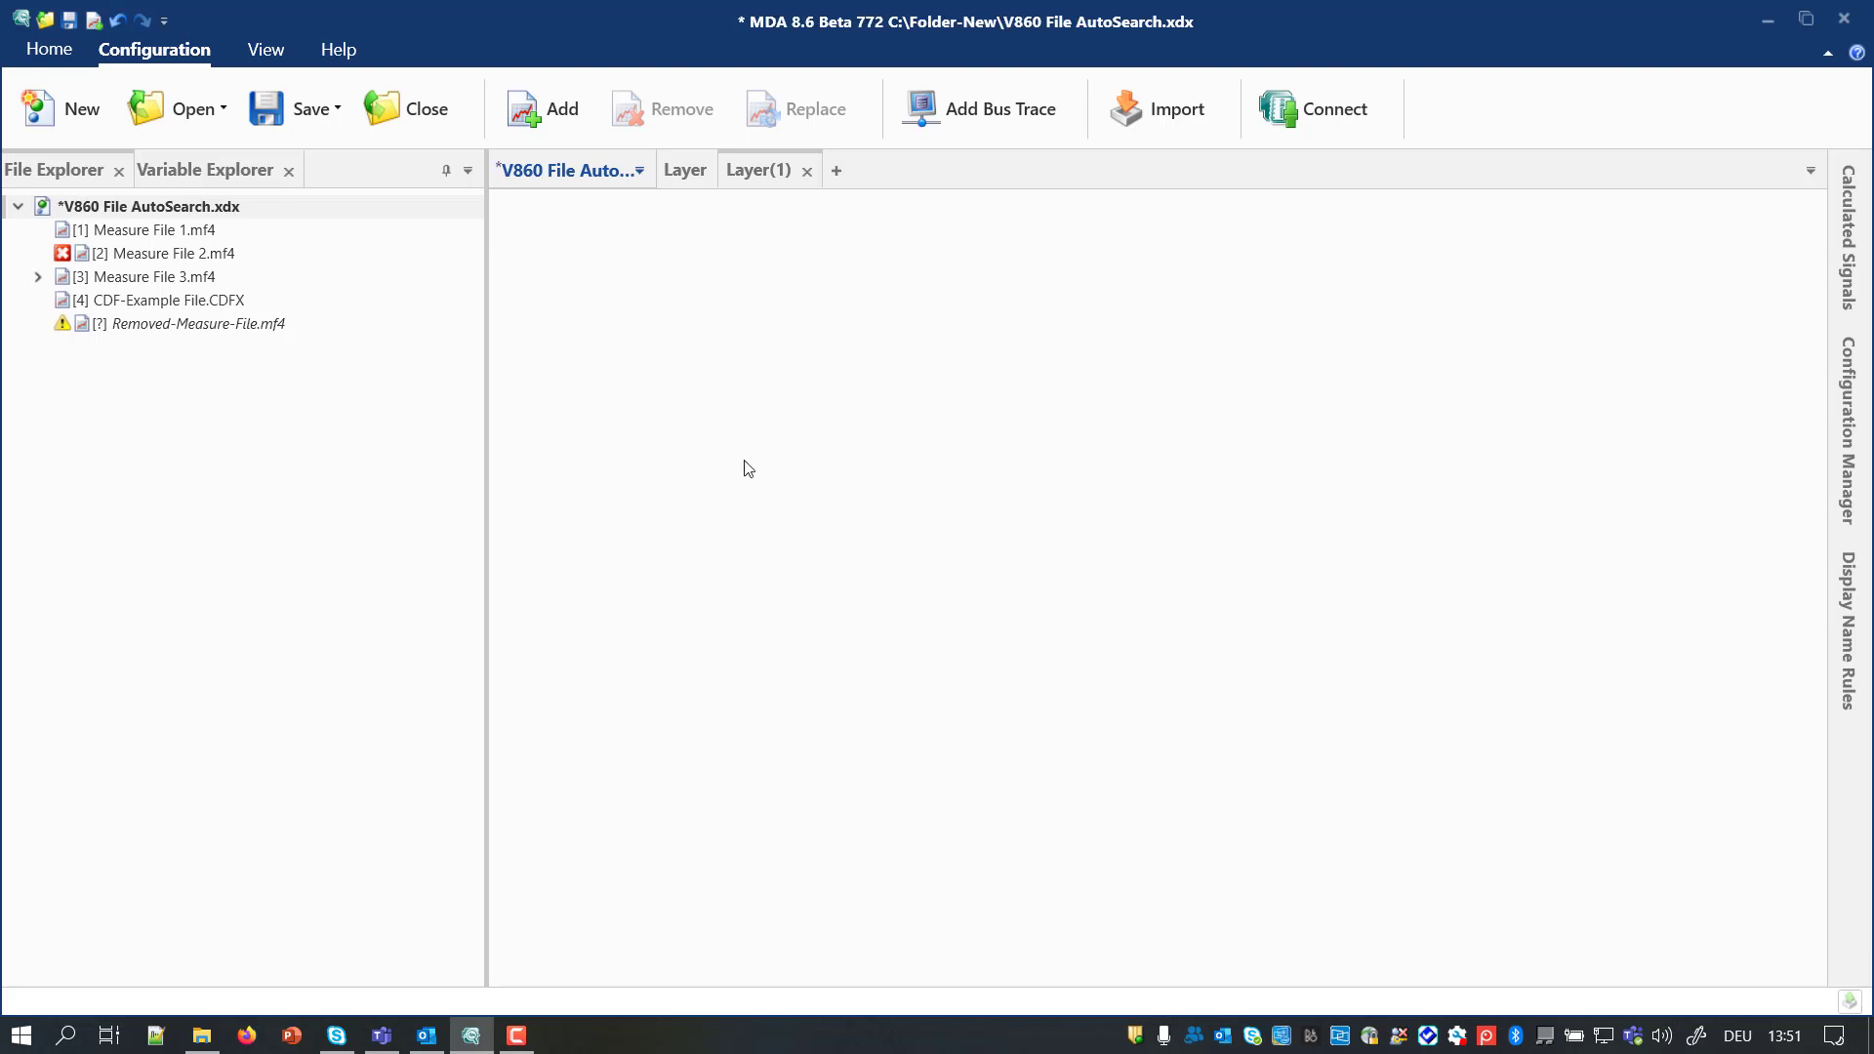
Replace the missing Measure File 2.mf4 in the configuration with Measure File 2-renamed.mf4 from C:\Folder.
{"action": "mouse_move", "coordinate": [431, 252]}
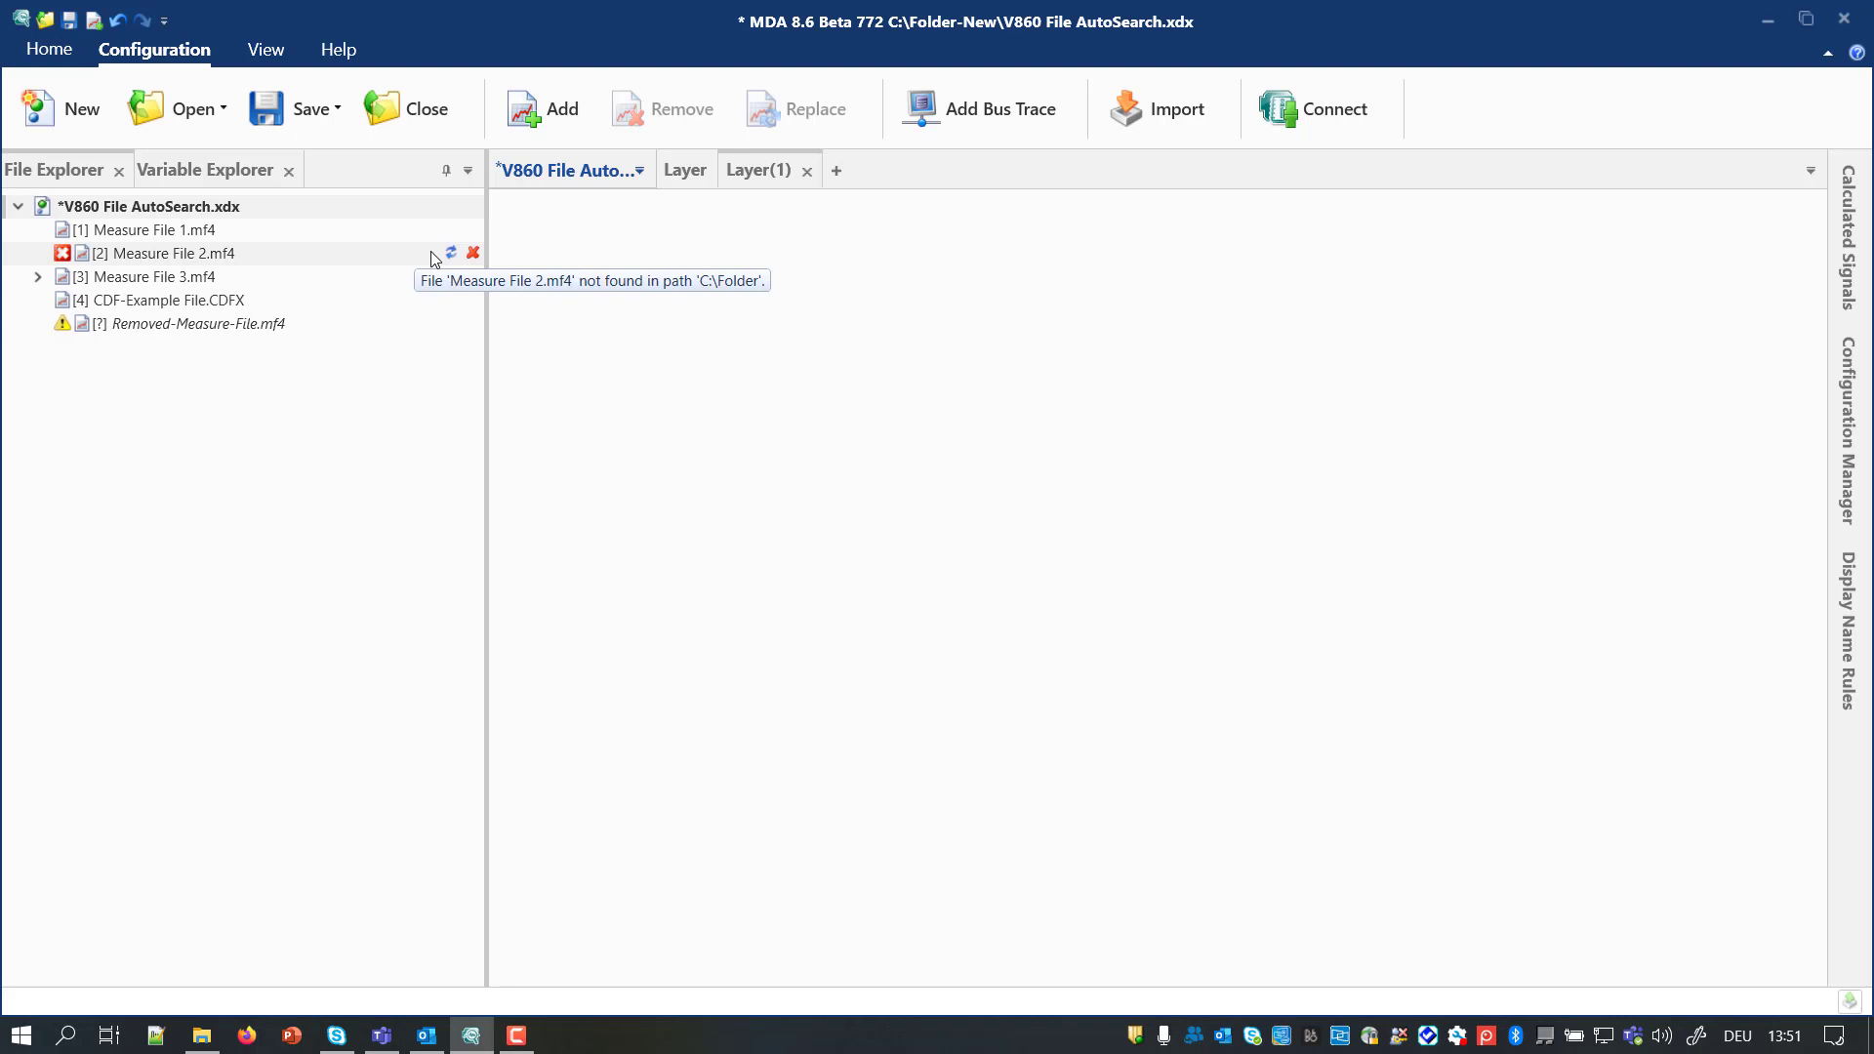
{"action": "left_click", "coordinate": [450, 253]}
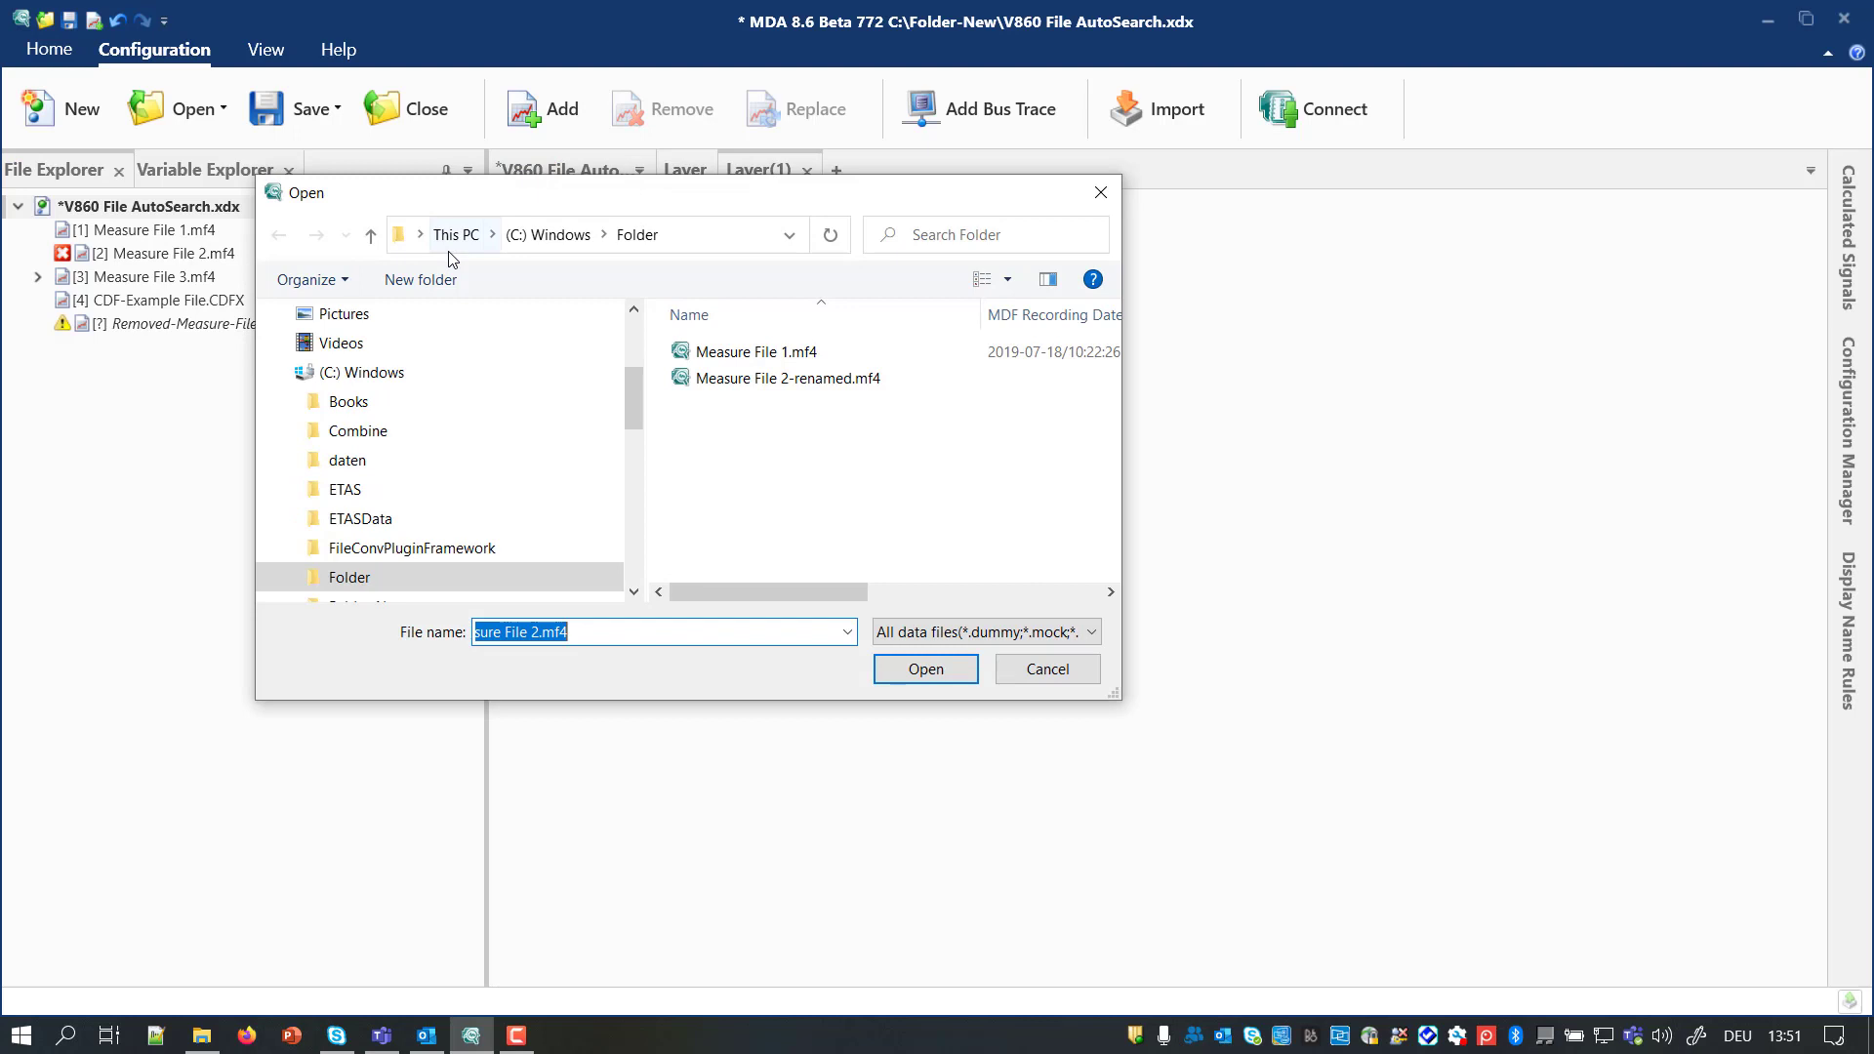
{"action": "left_click", "coordinate": [808, 382]}
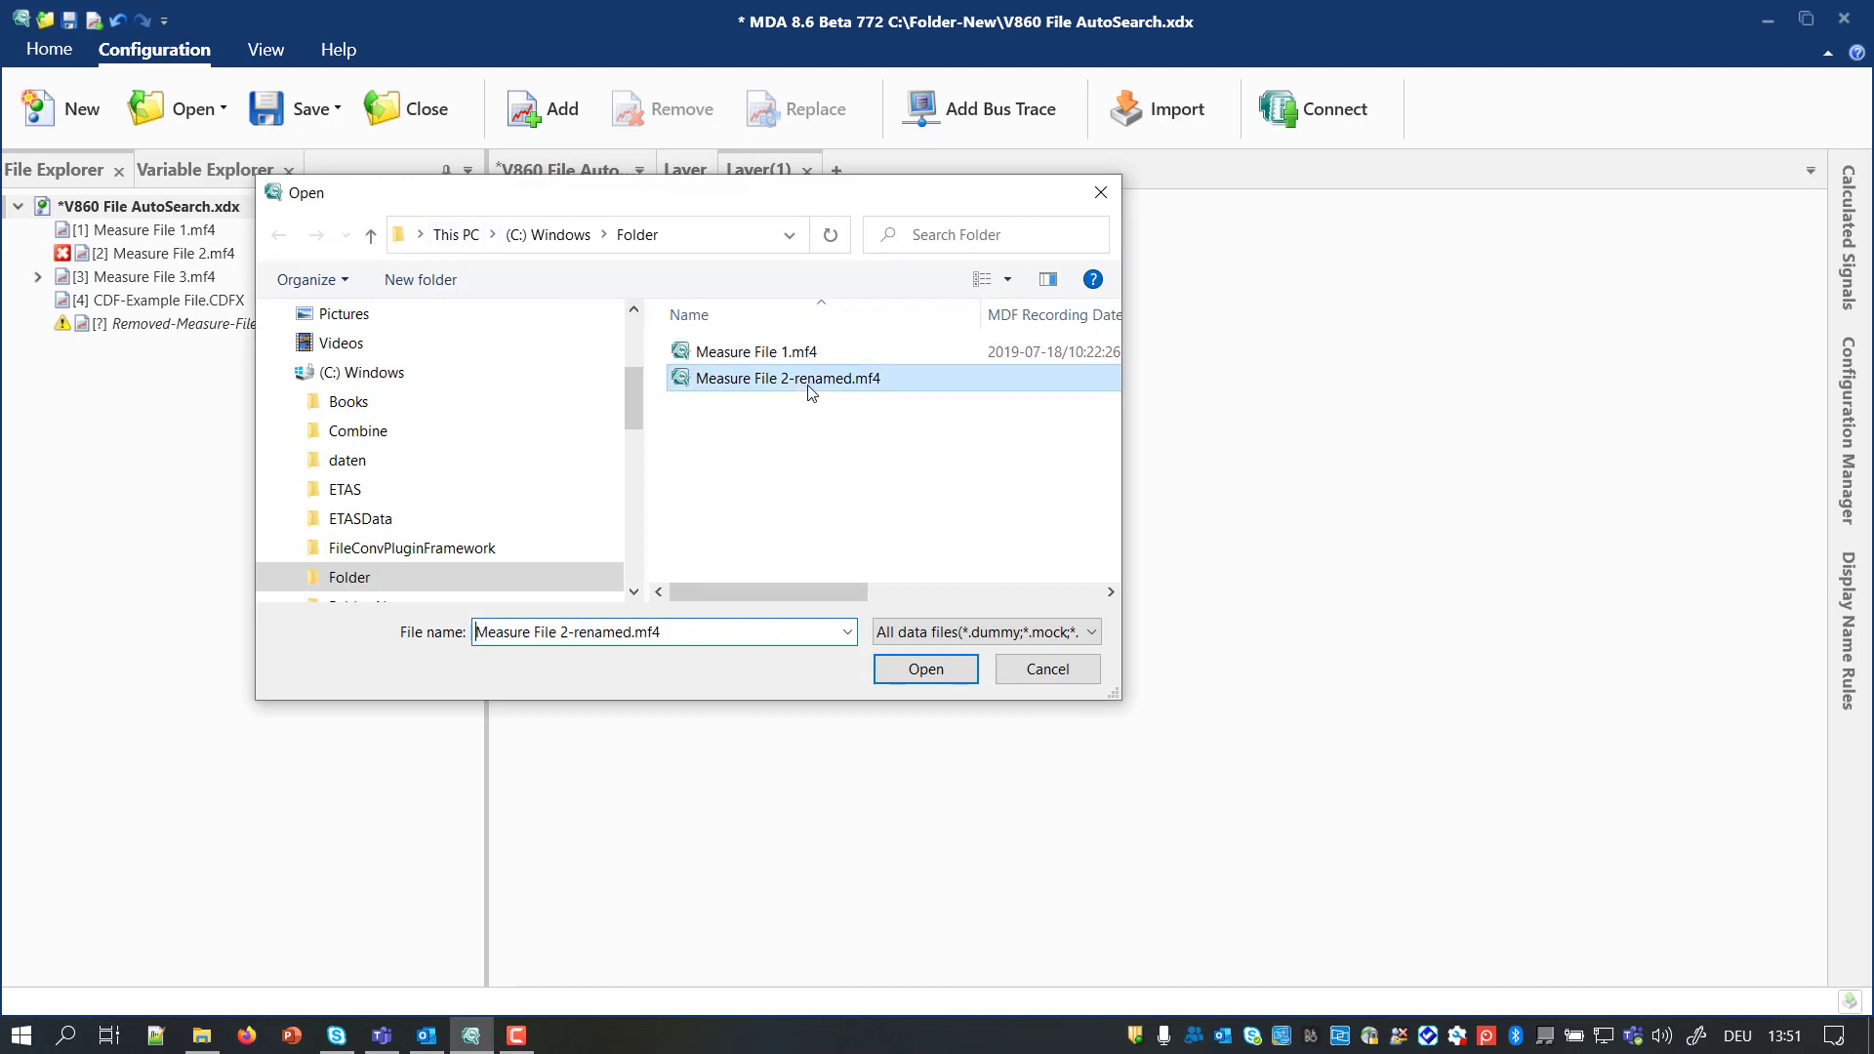
{"action": "left_click", "coordinate": [932, 672]}
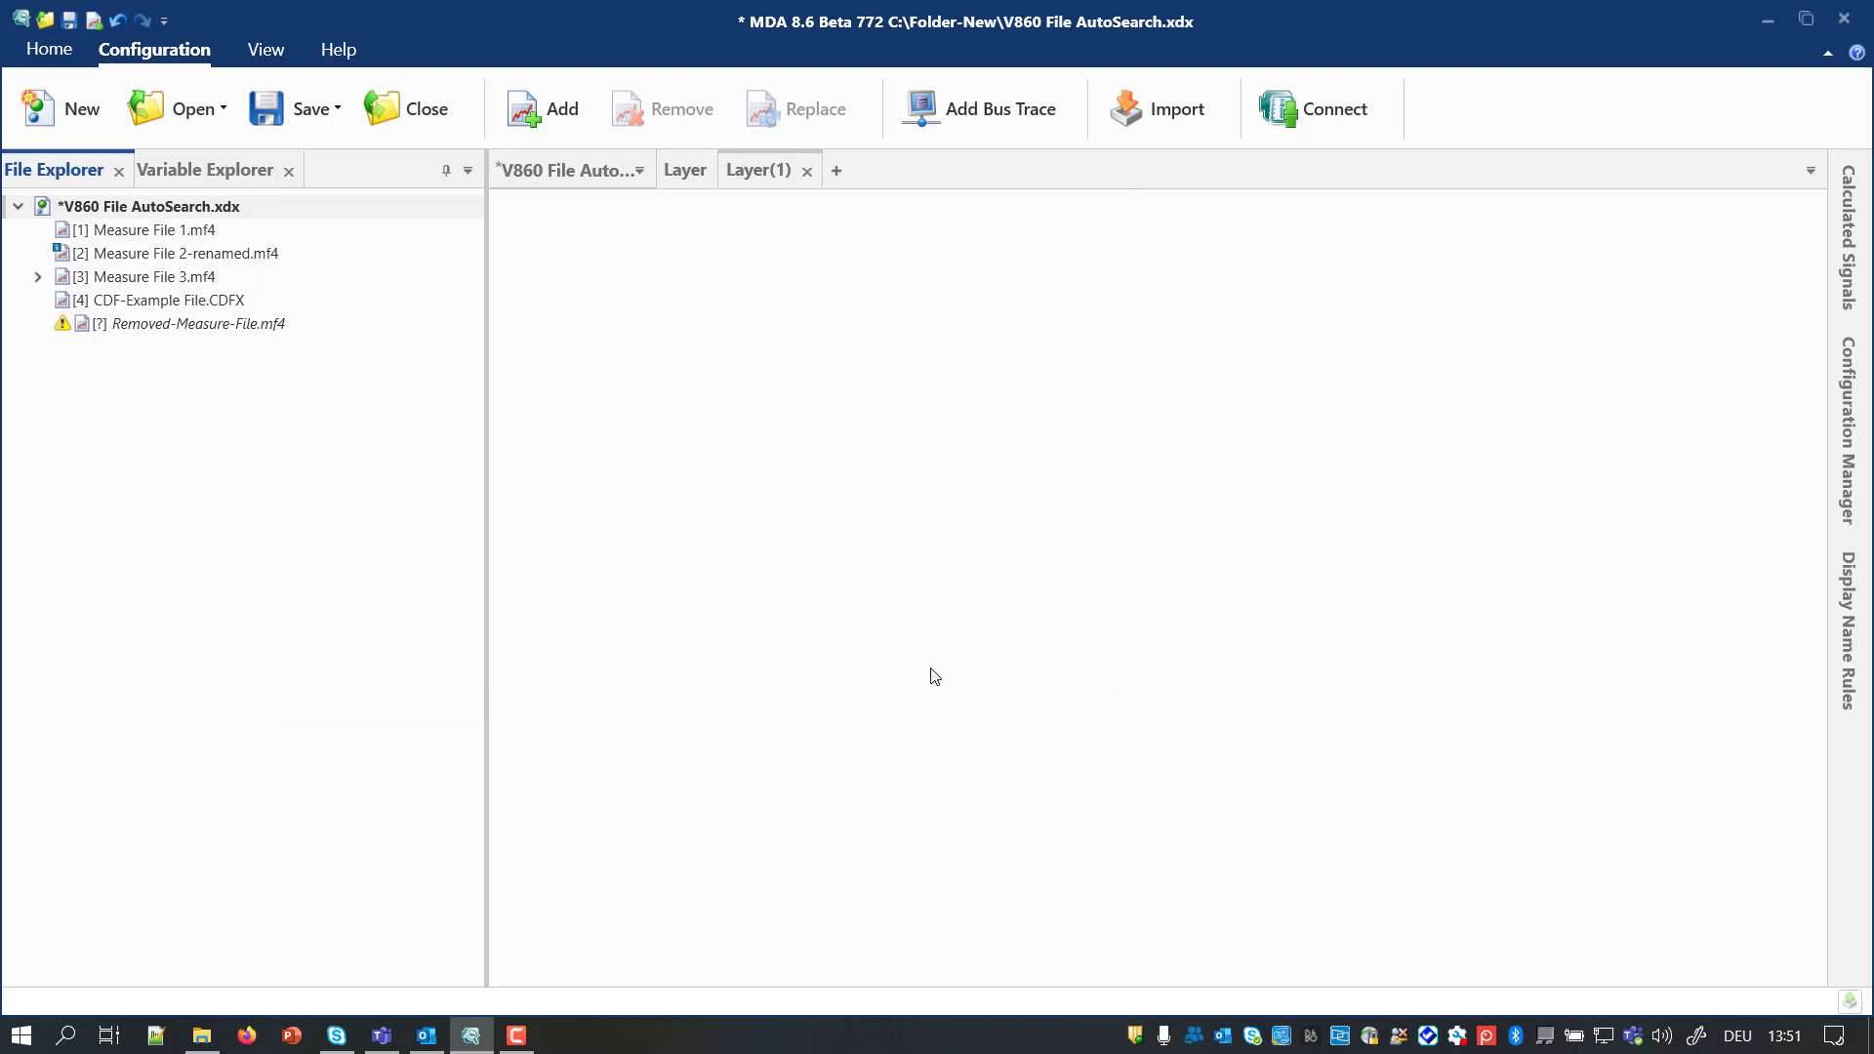
{"action": "mouse_move", "coordinate": [407, 329]}
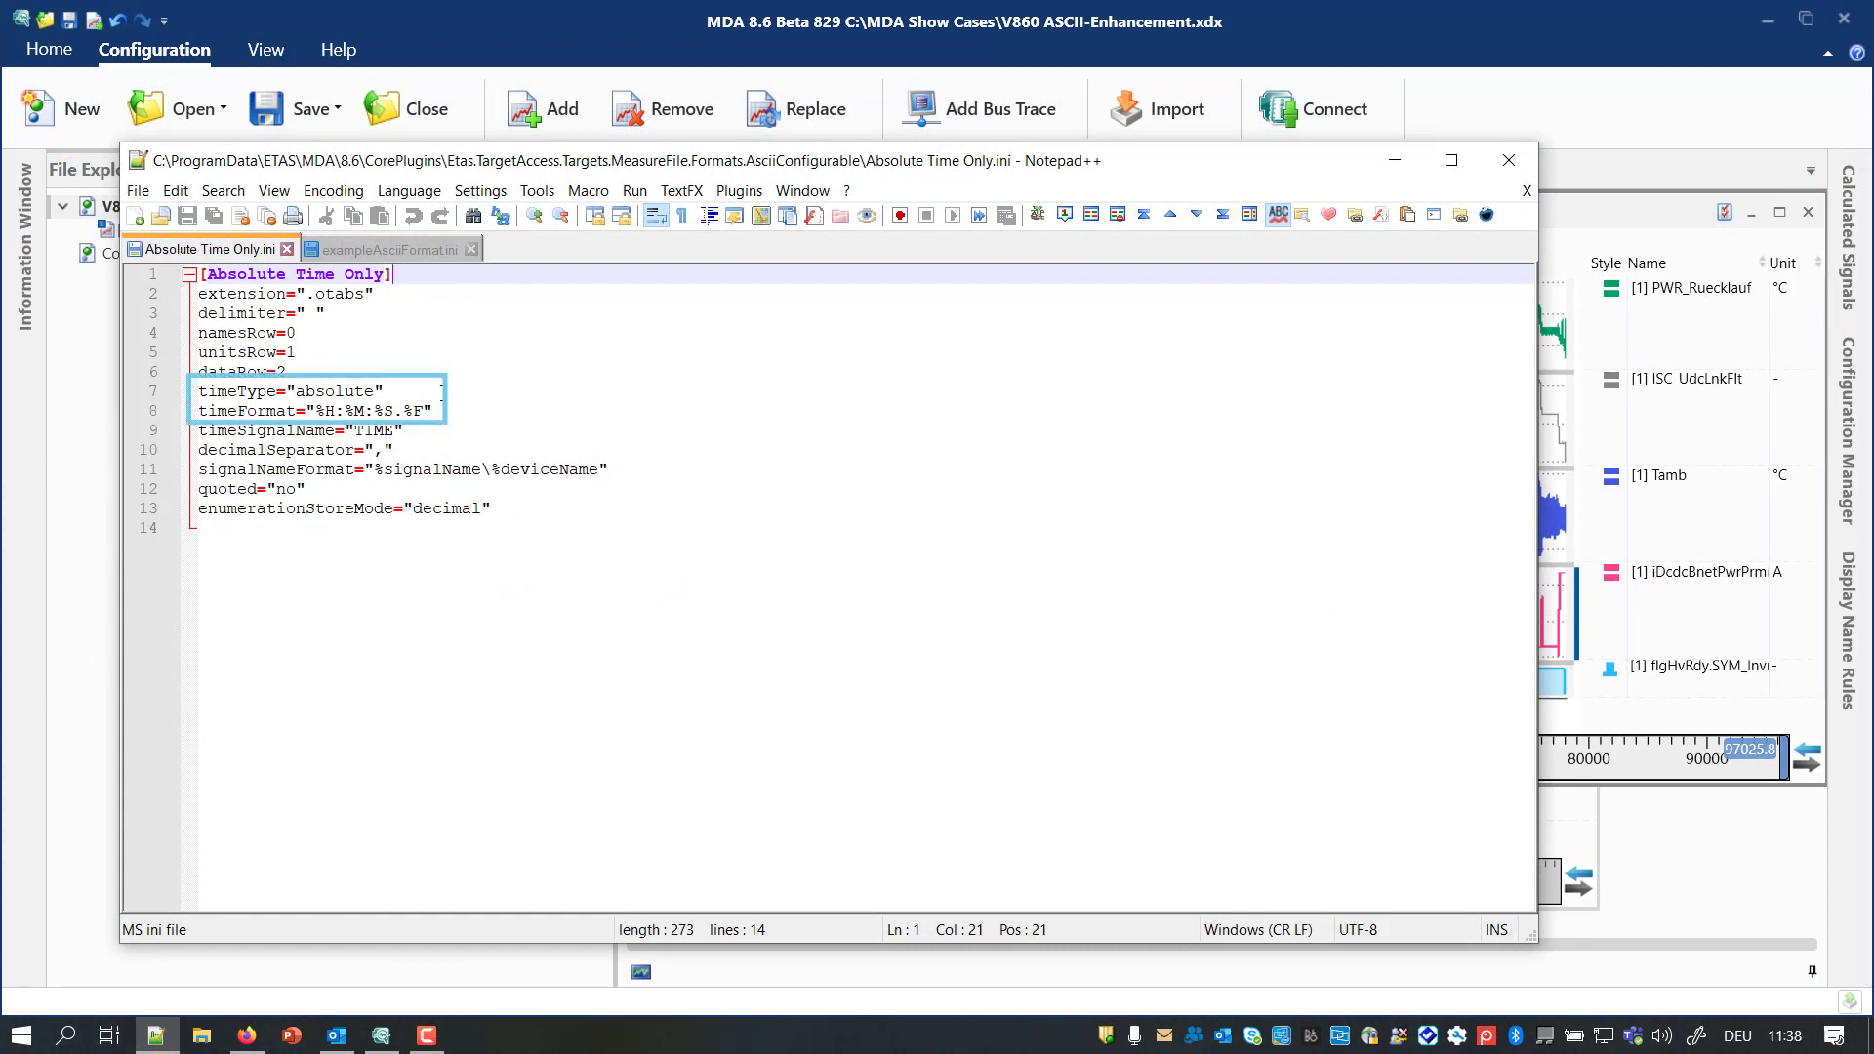
Examine the timeType and timeFormat lines of Absolute Time Only.ini, and switch to MDA's Selected Time Range oscilloscope.
{"action": "left_click", "coordinate": [443, 391]}
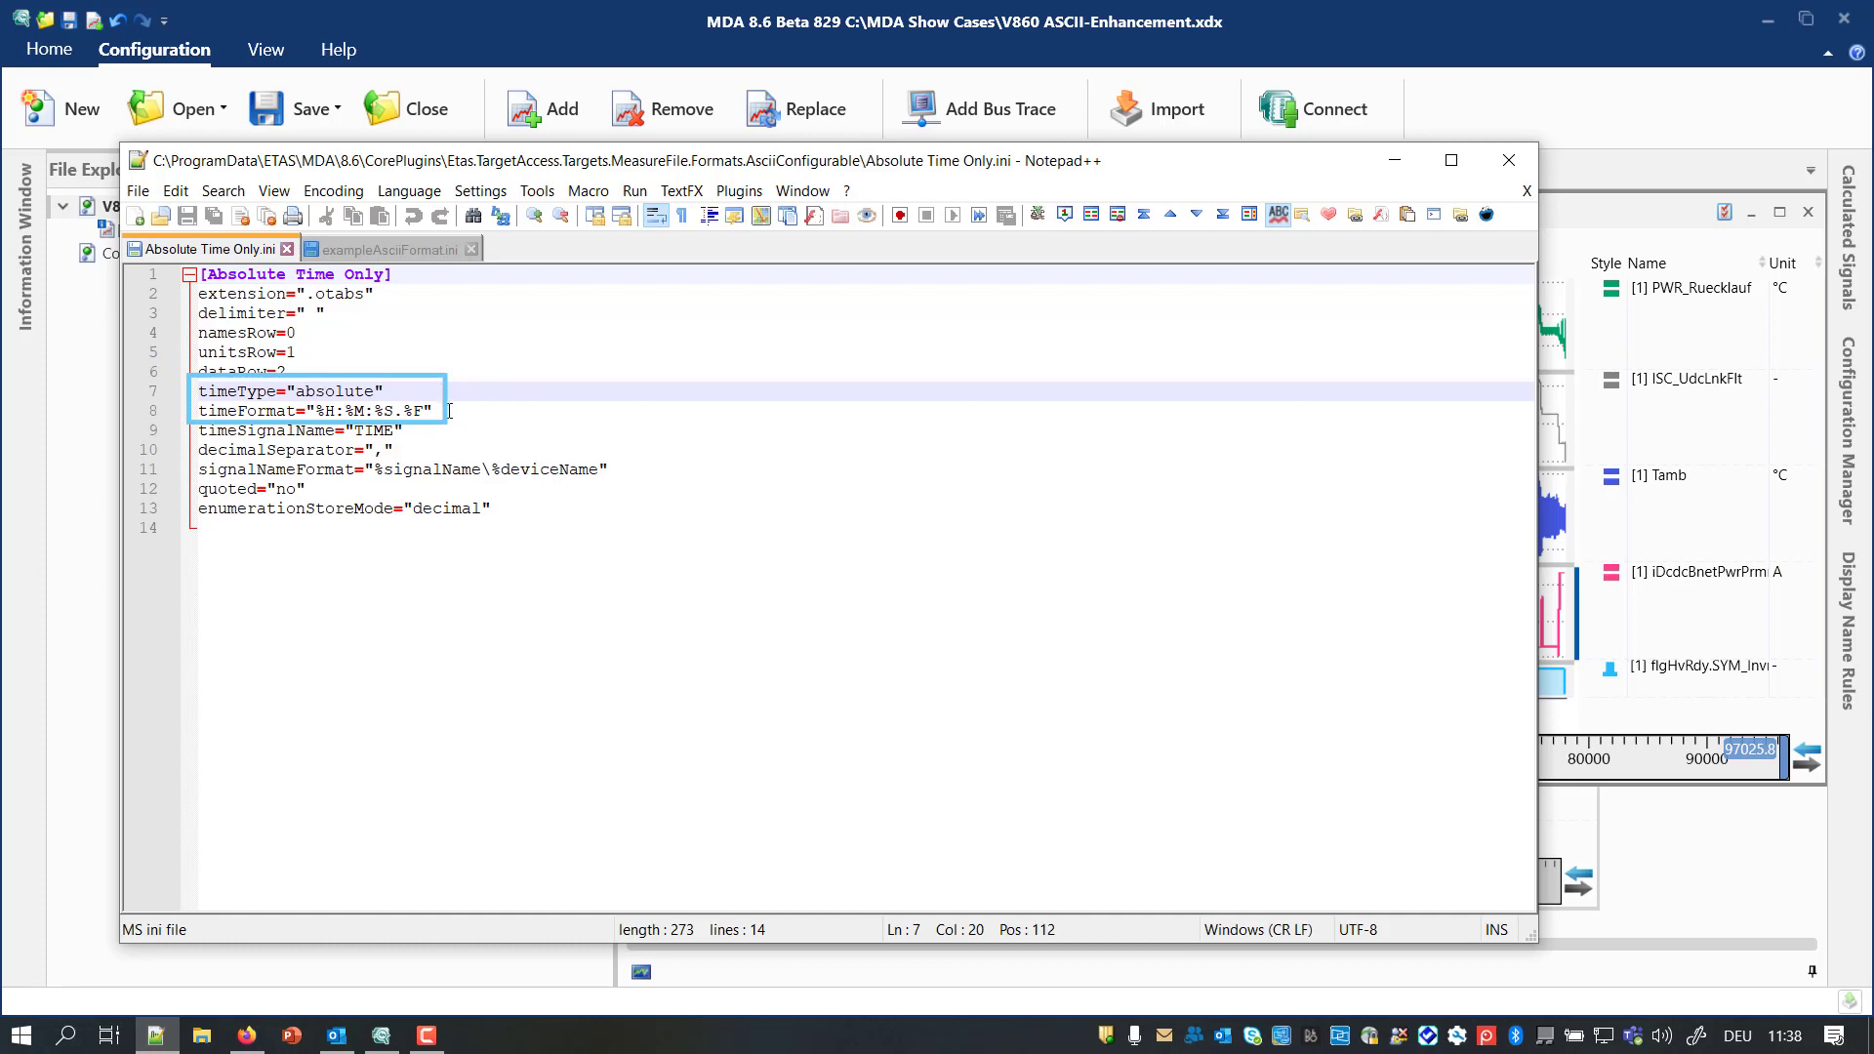
{"action": "left_click", "coordinate": [450, 411]}
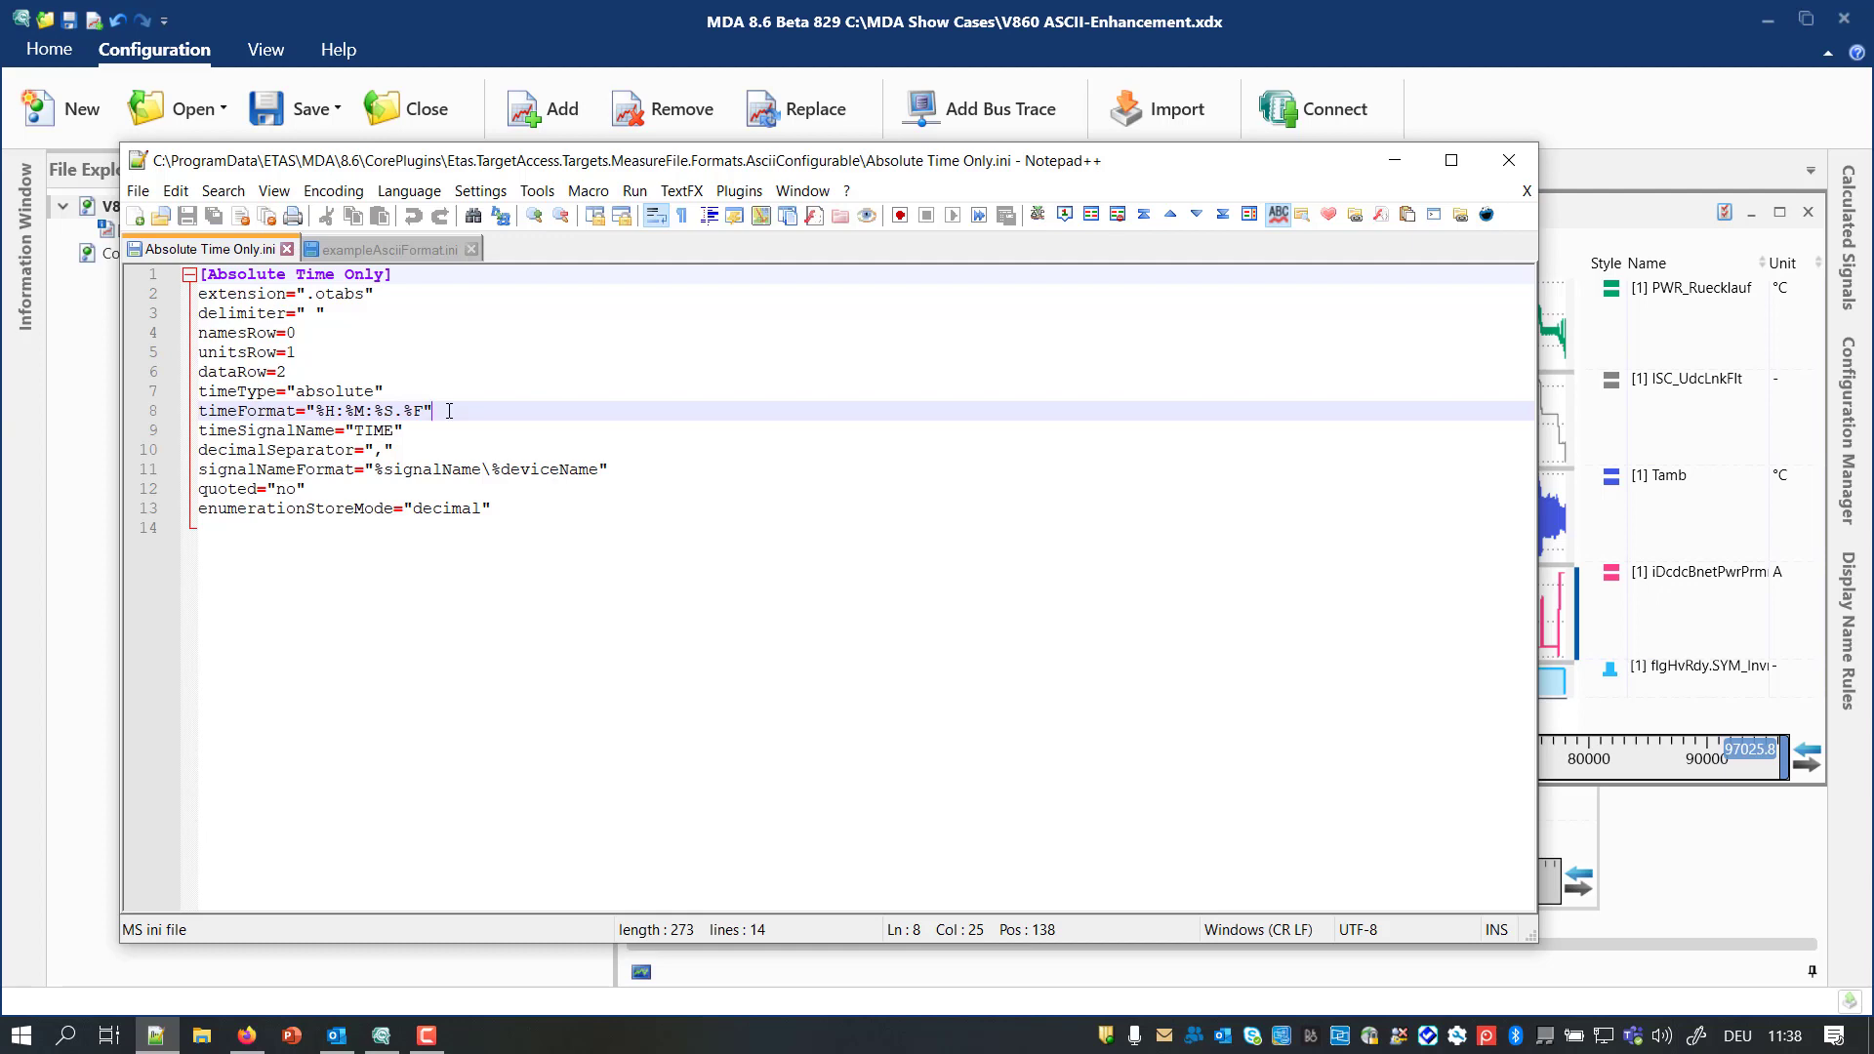
{"action": "left_click", "coordinate": [1568, 213]}
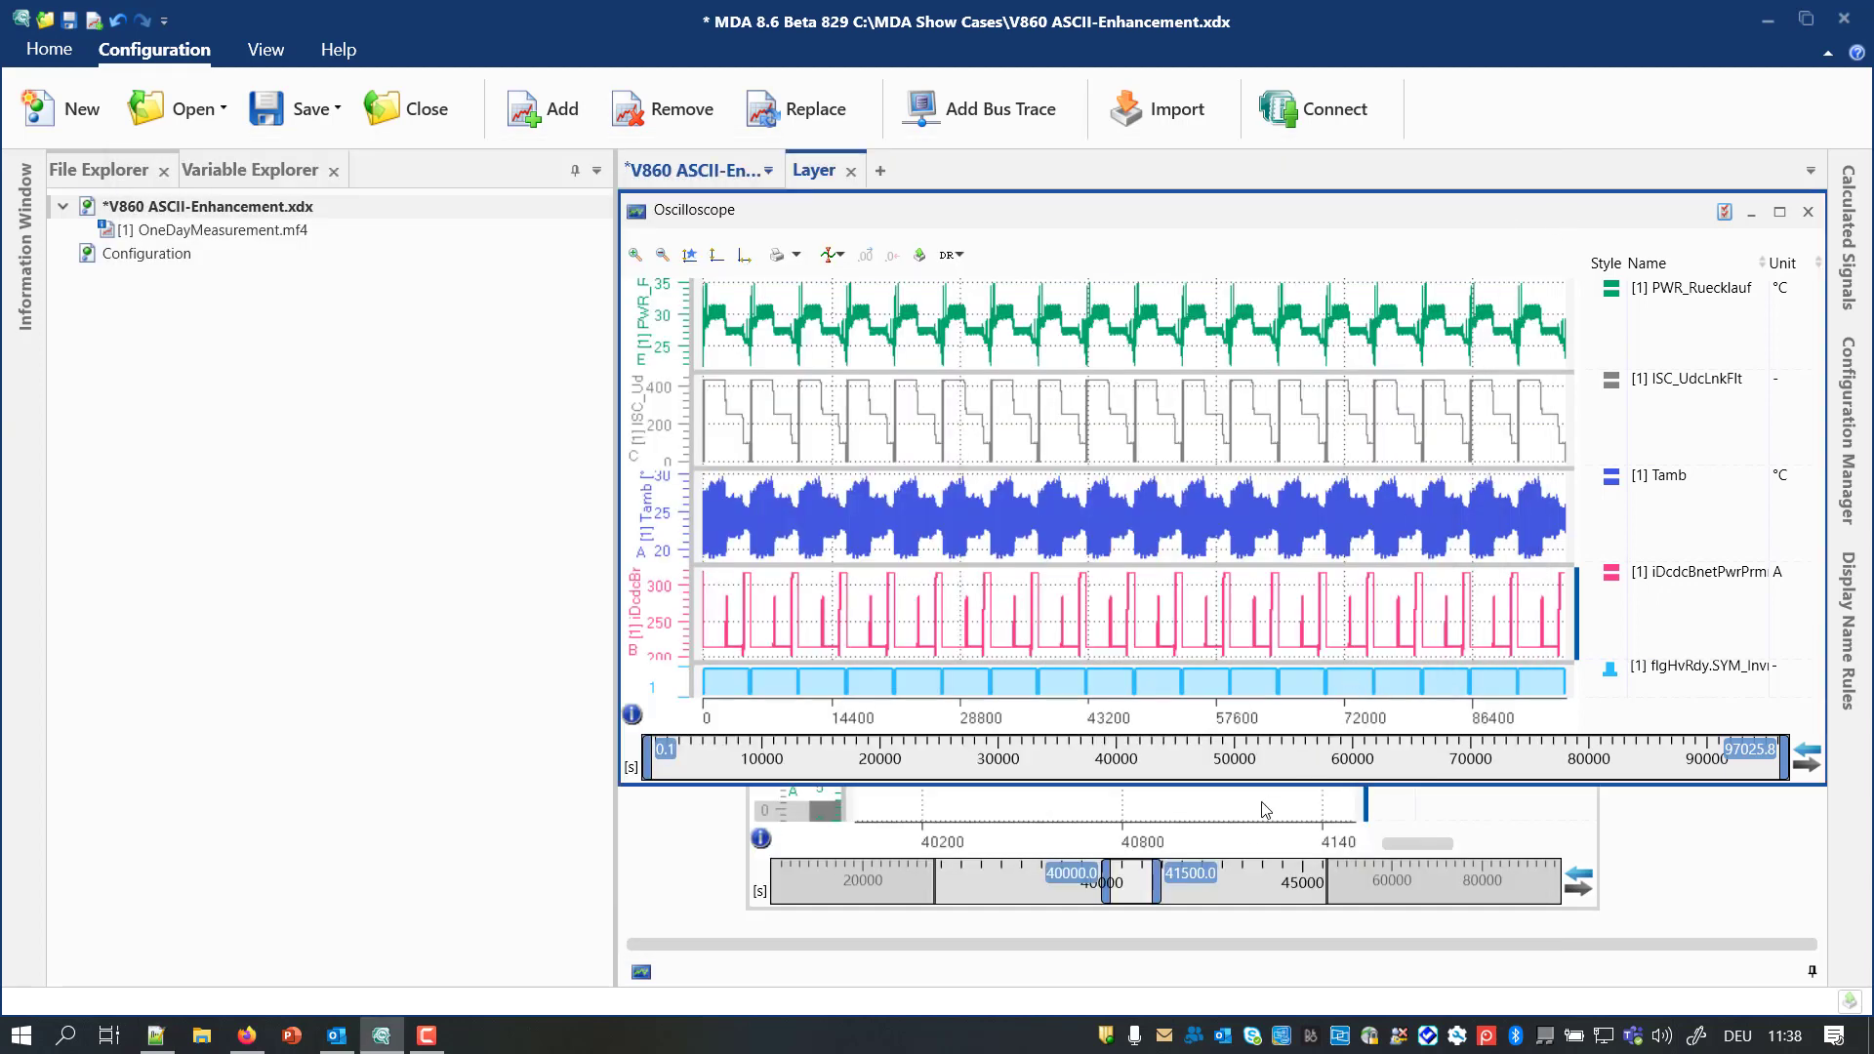
{"action": "left_click", "coordinate": [1245, 825]}
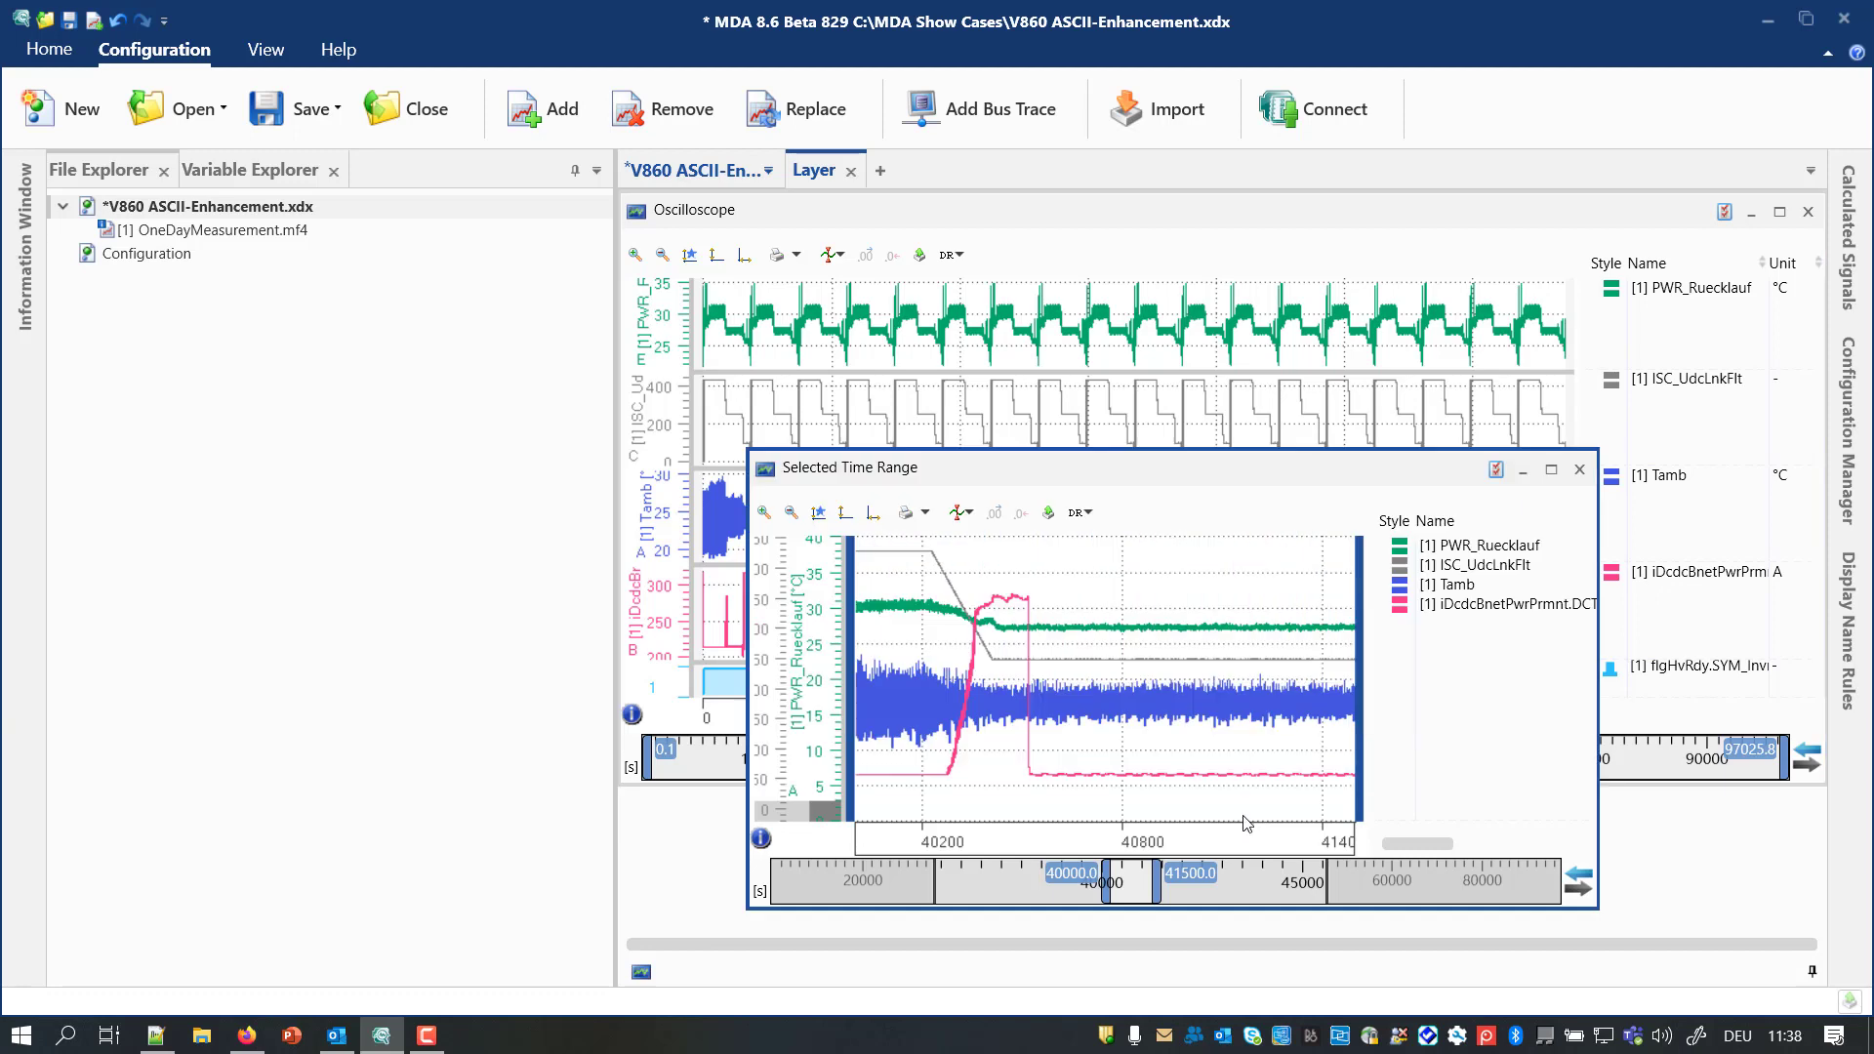
Export the four selected signals from 40000 to 41500 s in Absolute Time Only format to GenerateWithSignals.otabs.
{"action": "left_click", "coordinate": [1048, 515]}
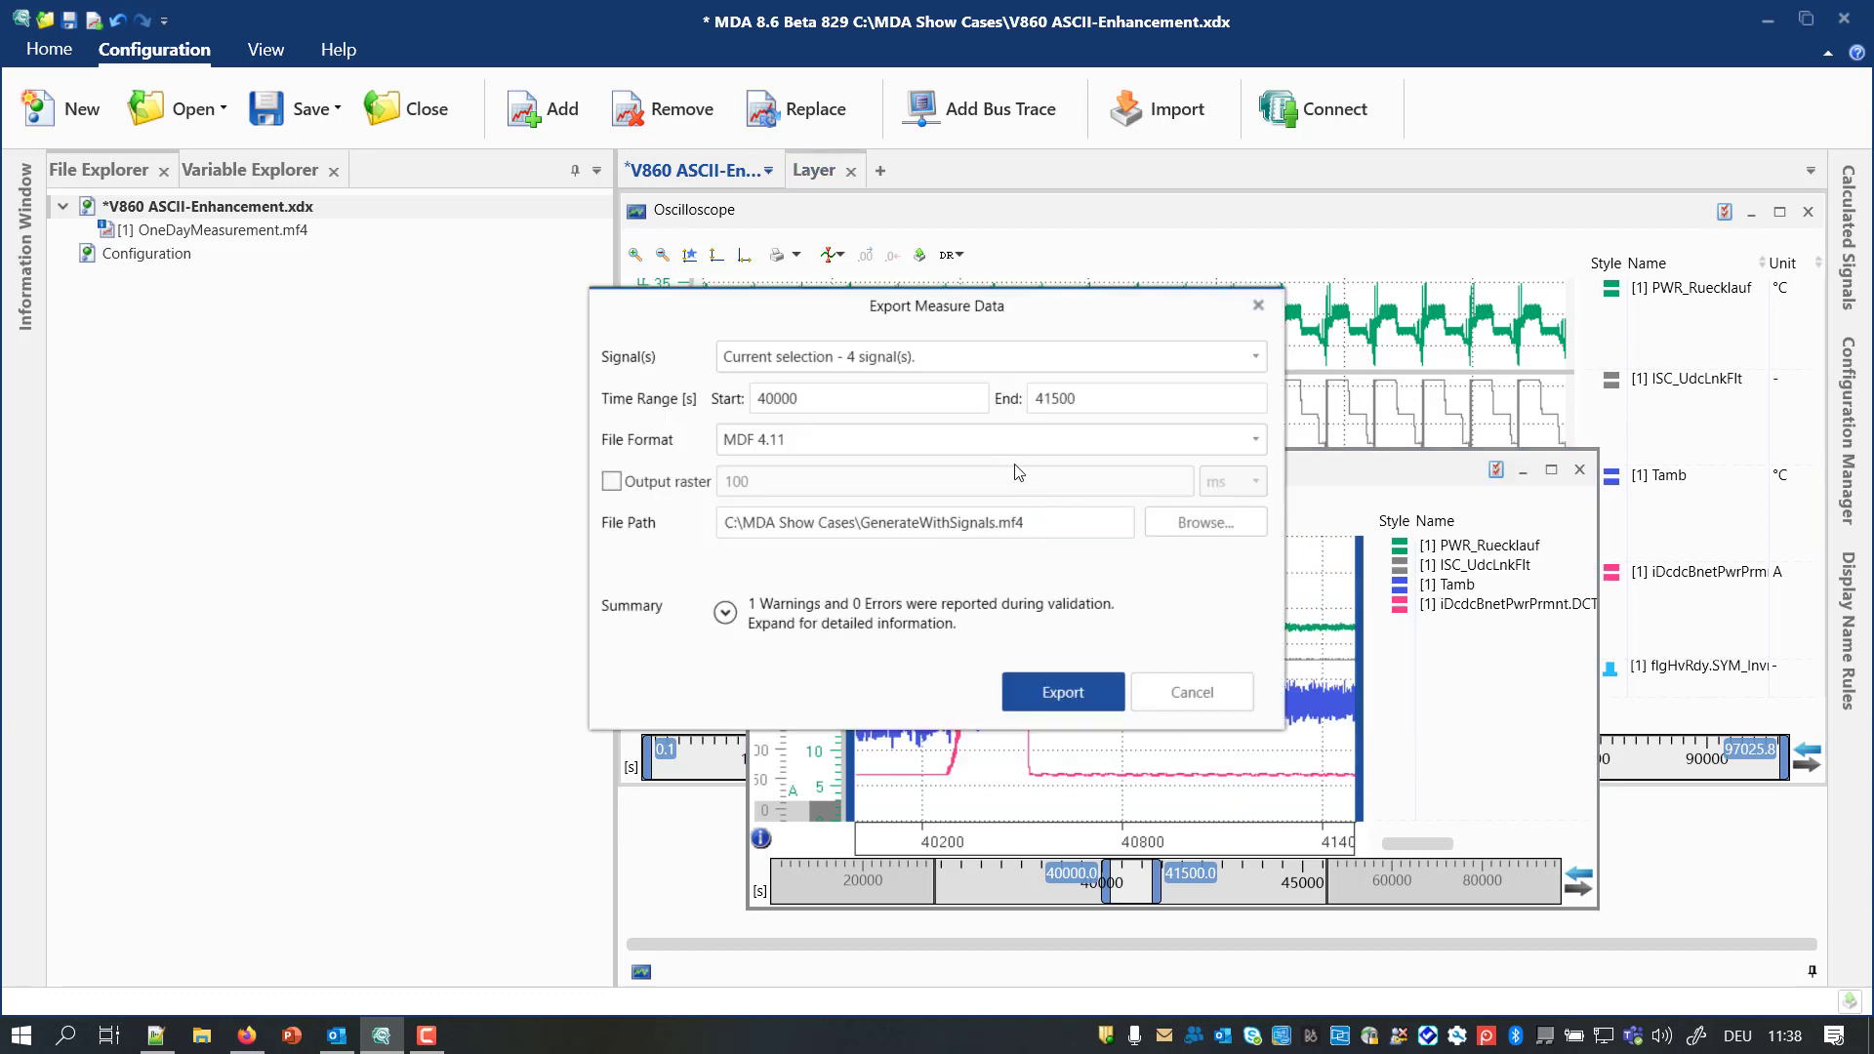
{"action": "left_click", "coordinate": [998, 440]}
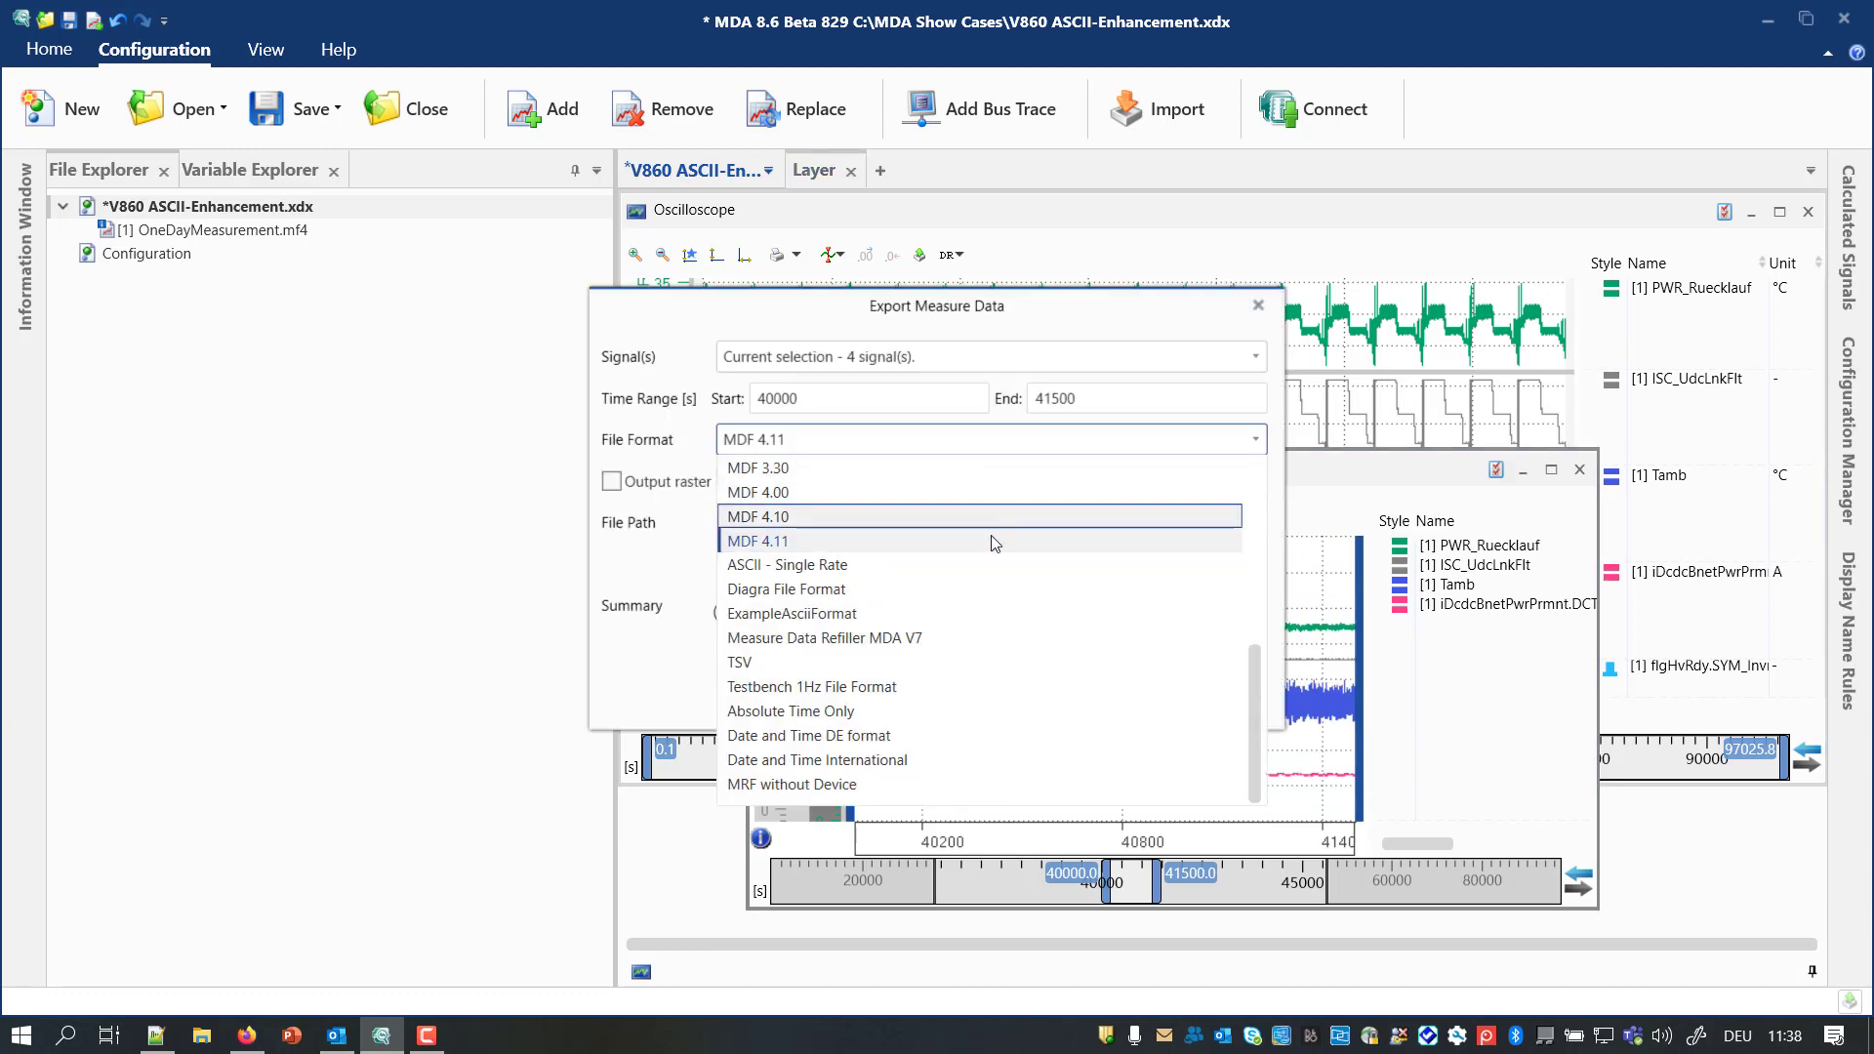
{"action": "left_click", "coordinate": [959, 712]}
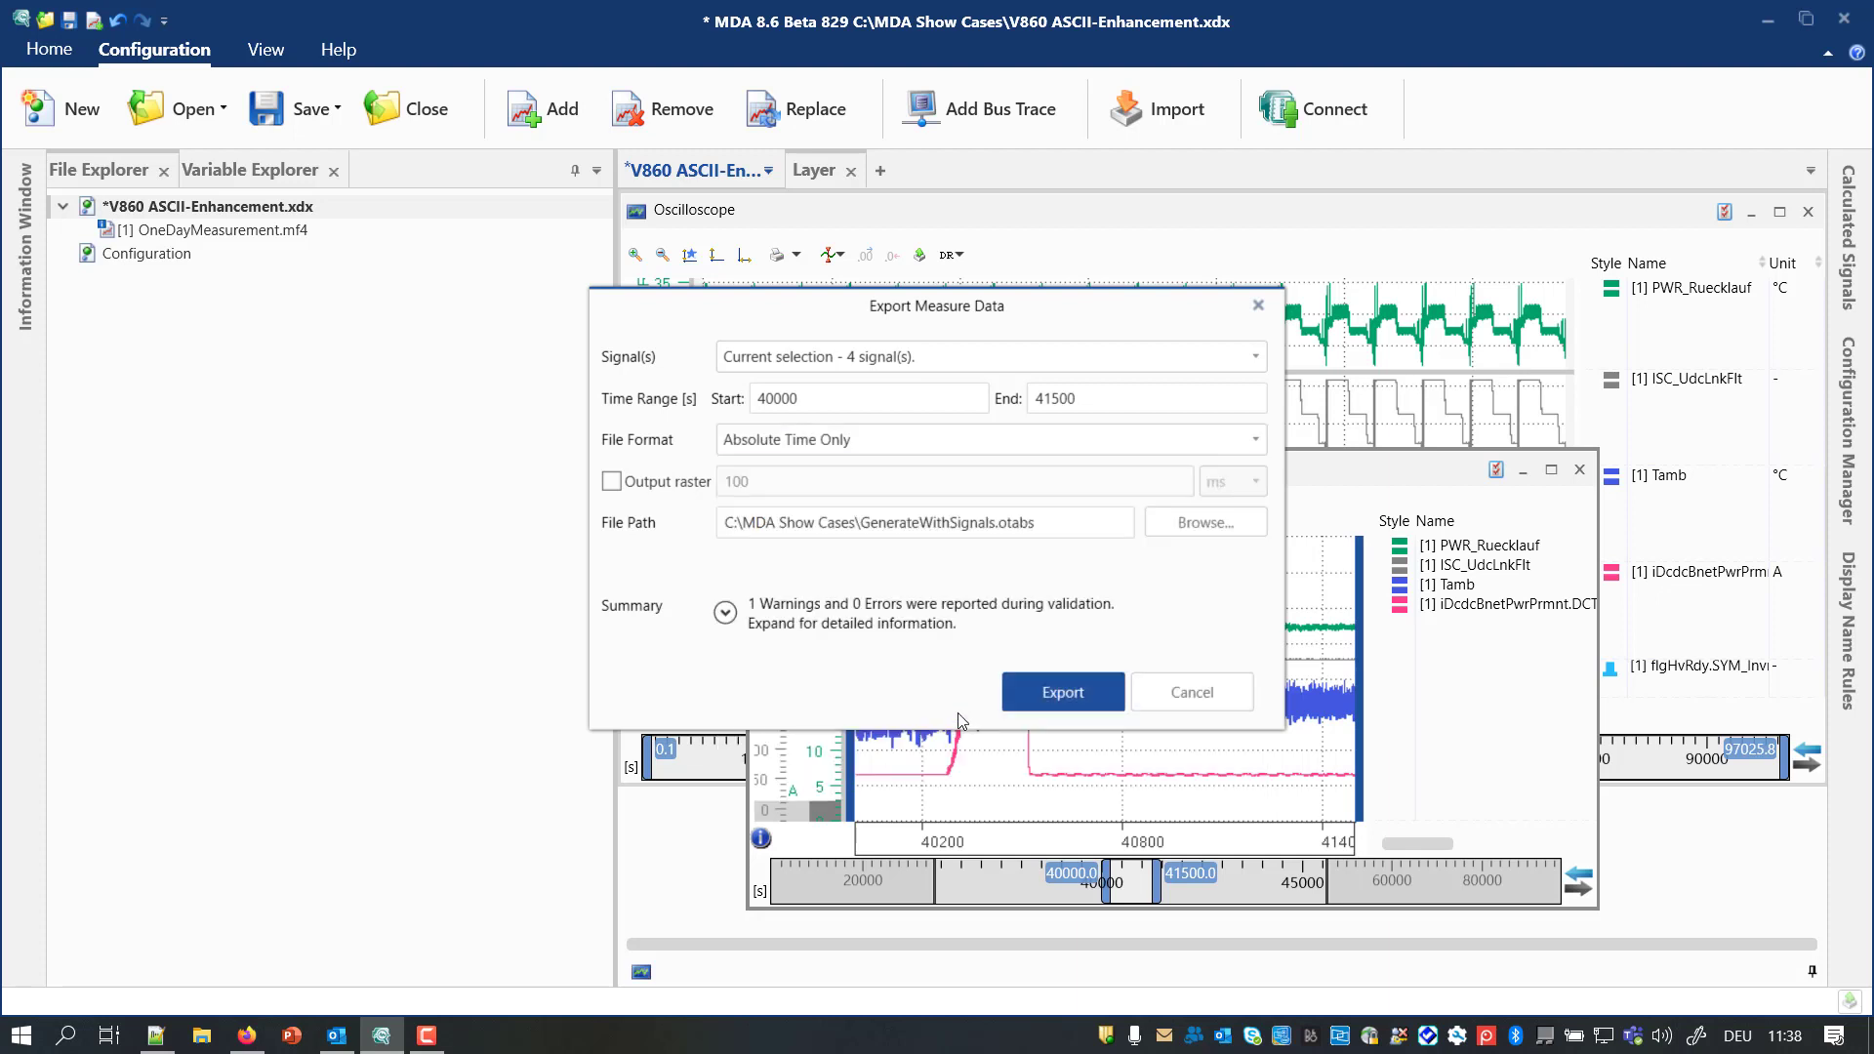
{"action": "left_click", "coordinate": [1046, 703]}
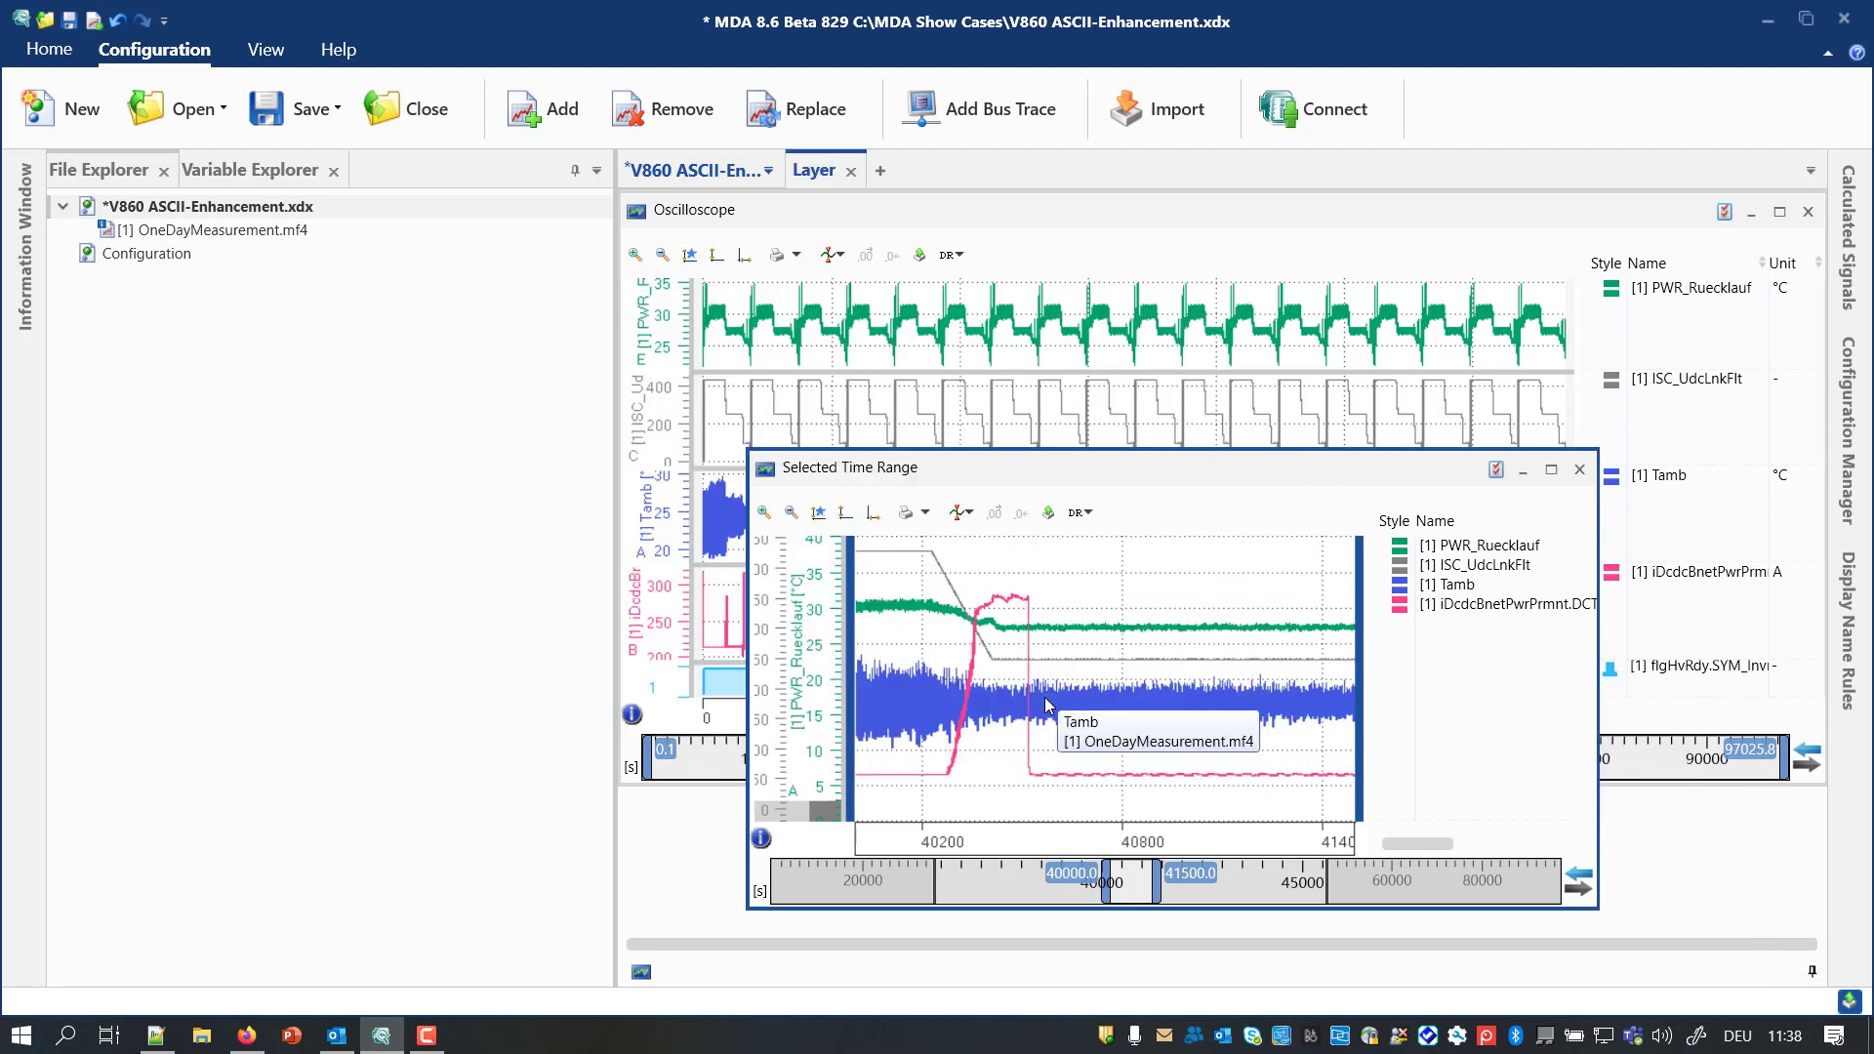
Locate the exported GenerateWithSignals.otabs in Windows Explorer and open it in Notepad++.
{"action": "right_click", "coordinate": [1780, 976]}
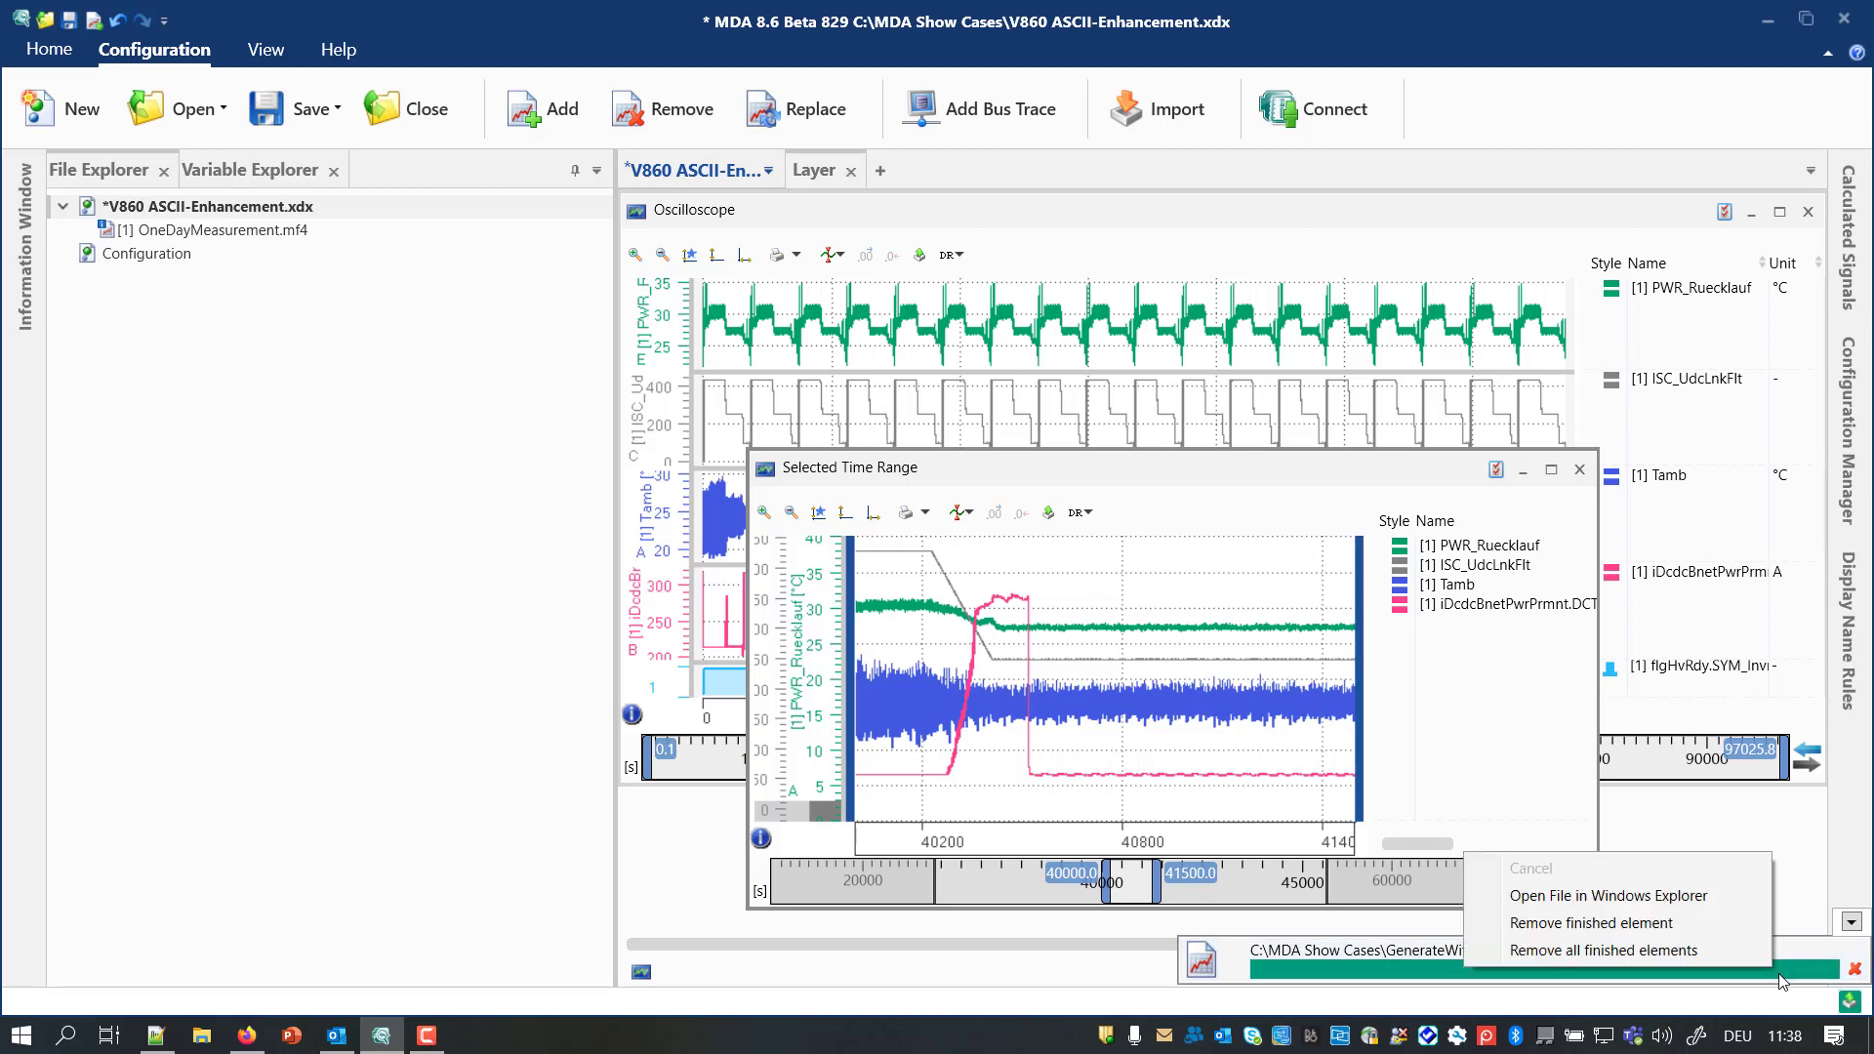
{"action": "left_click", "coordinate": [1520, 896]}
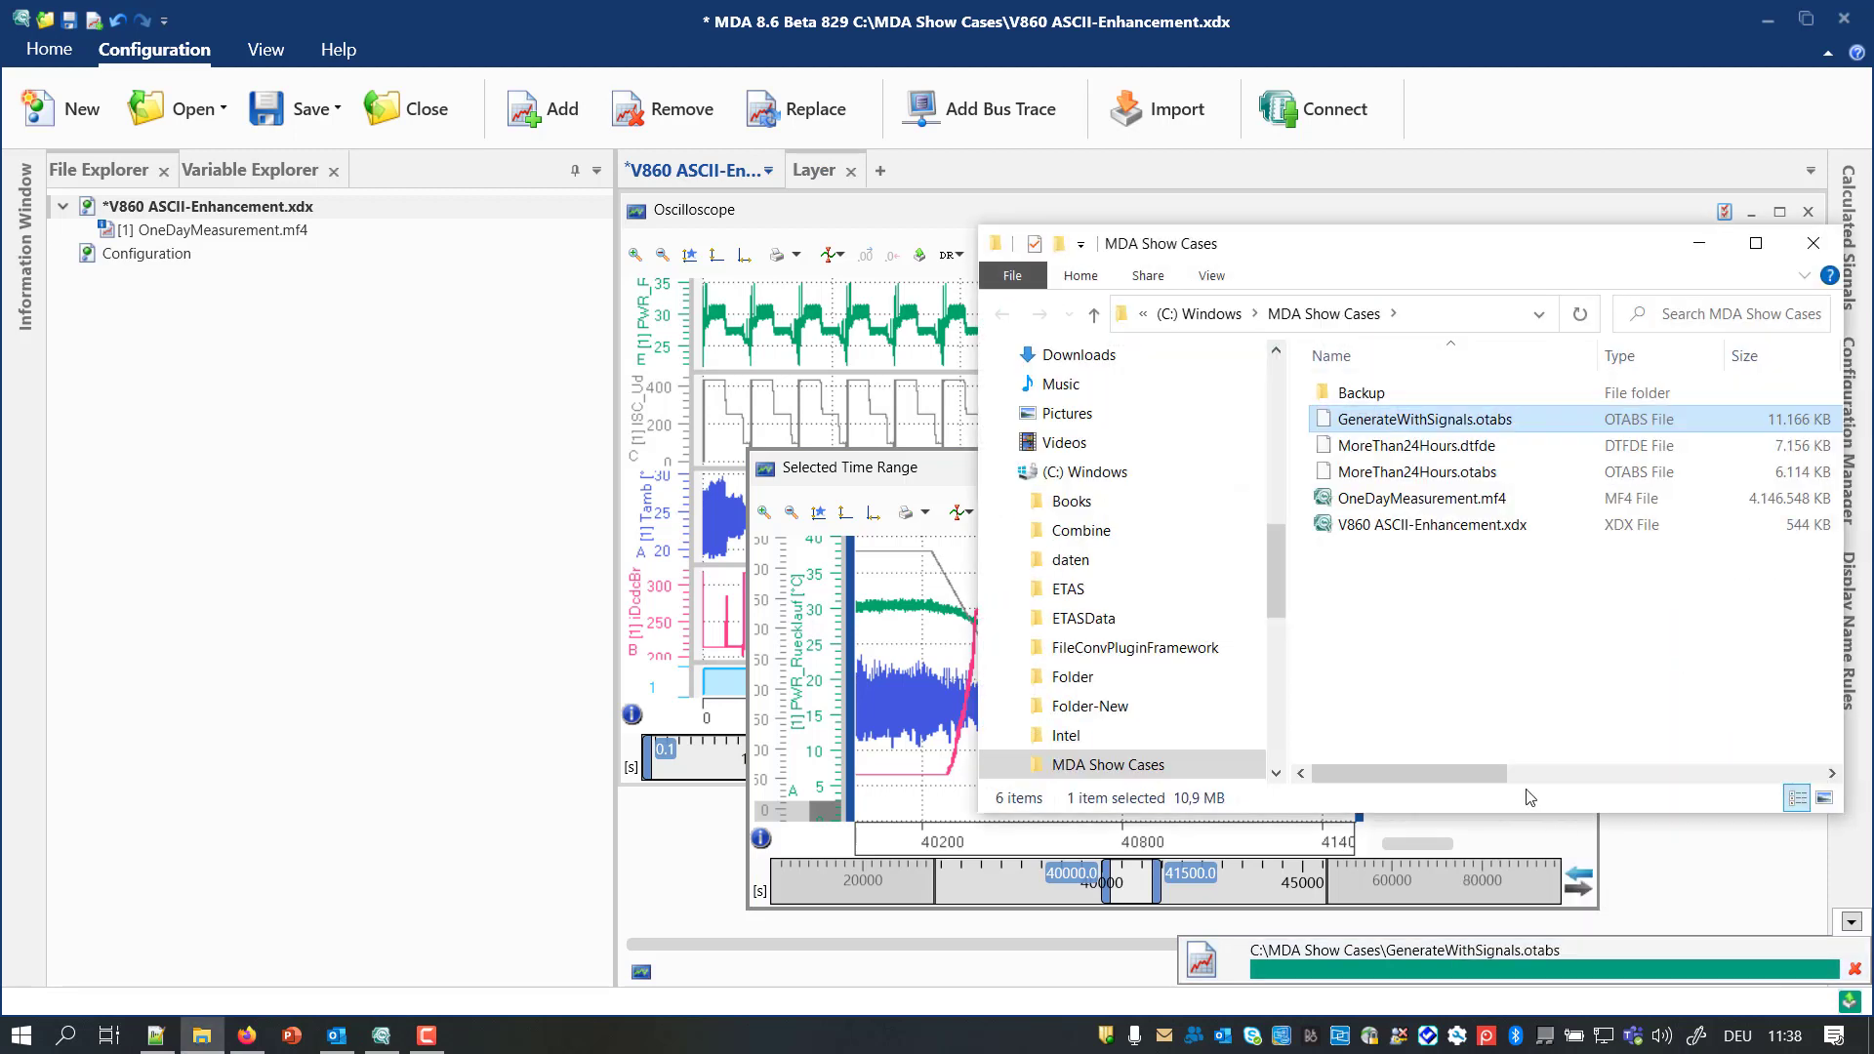
{"action": "right_click", "coordinate": [1386, 419]}
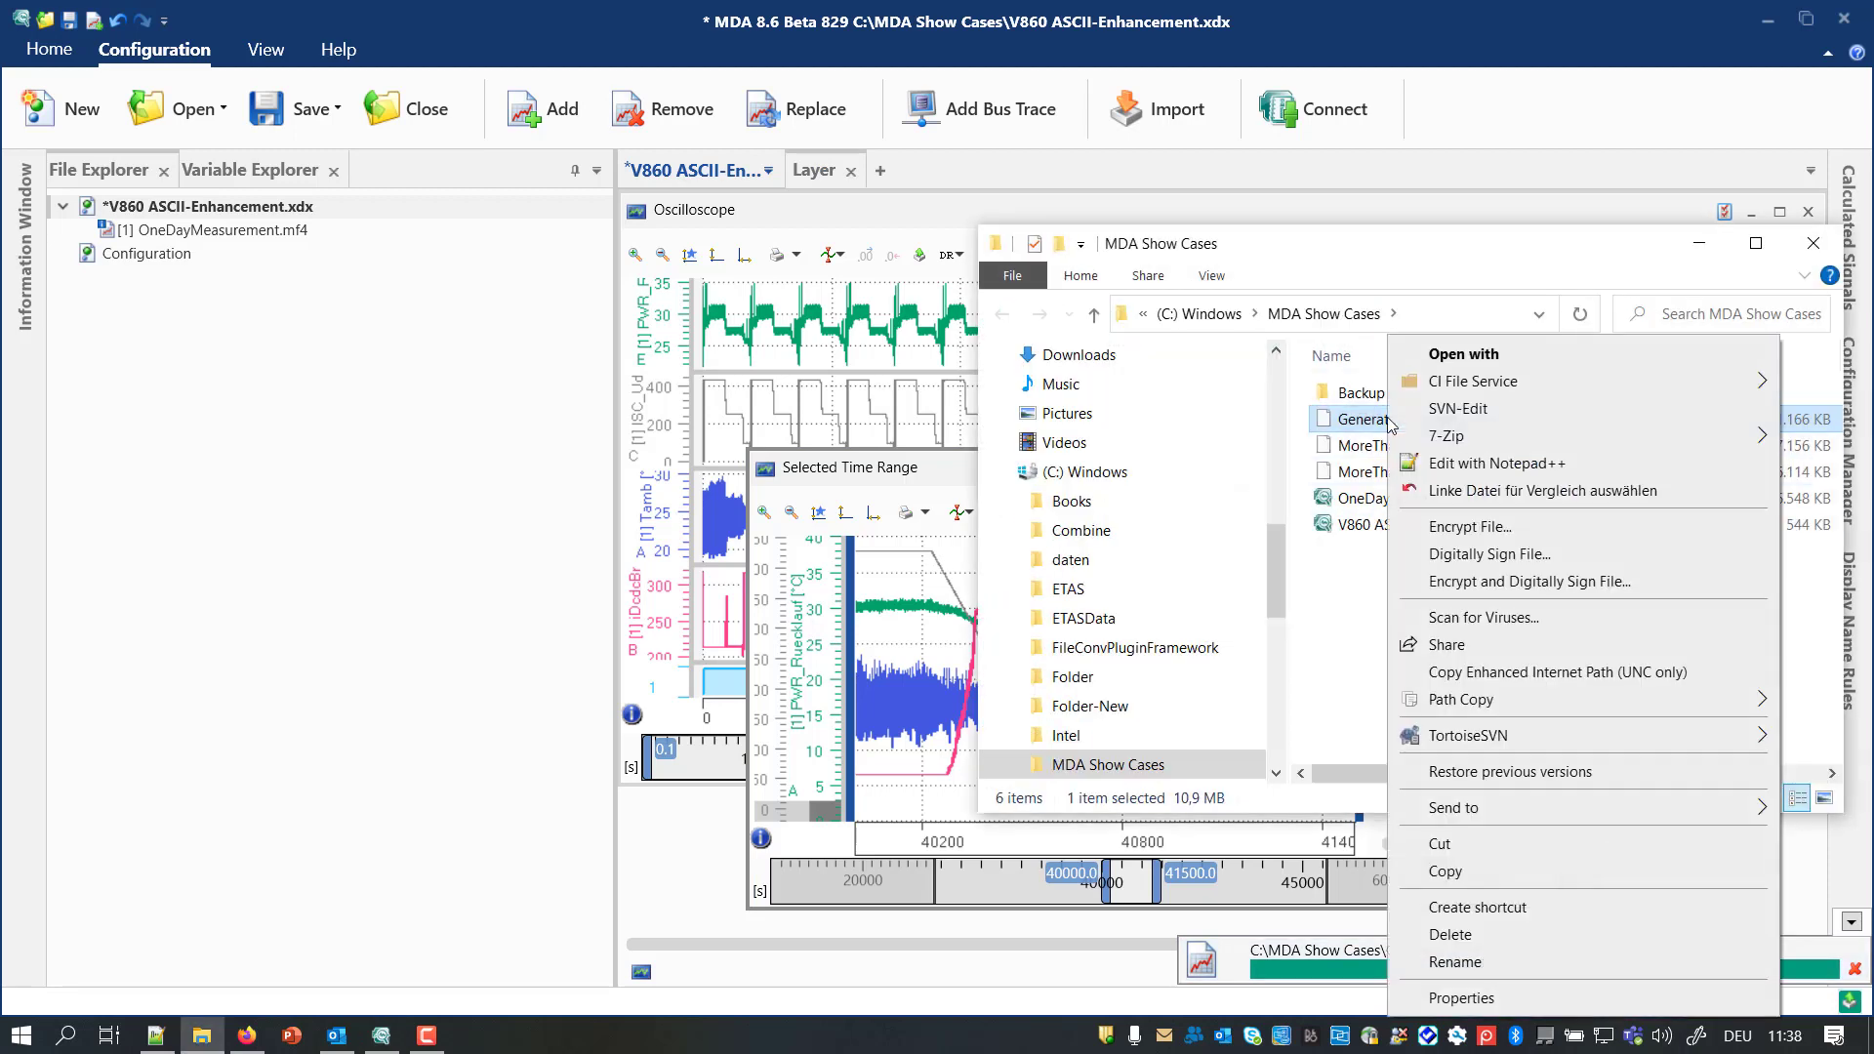
{"action": "left_click", "coordinate": [1469, 462]}
Inspect the first timestamp in GenerateWithSignals.otabs and find the first occurrence of 00:00.
{"action": "left_click", "coordinate": [874, 329]}
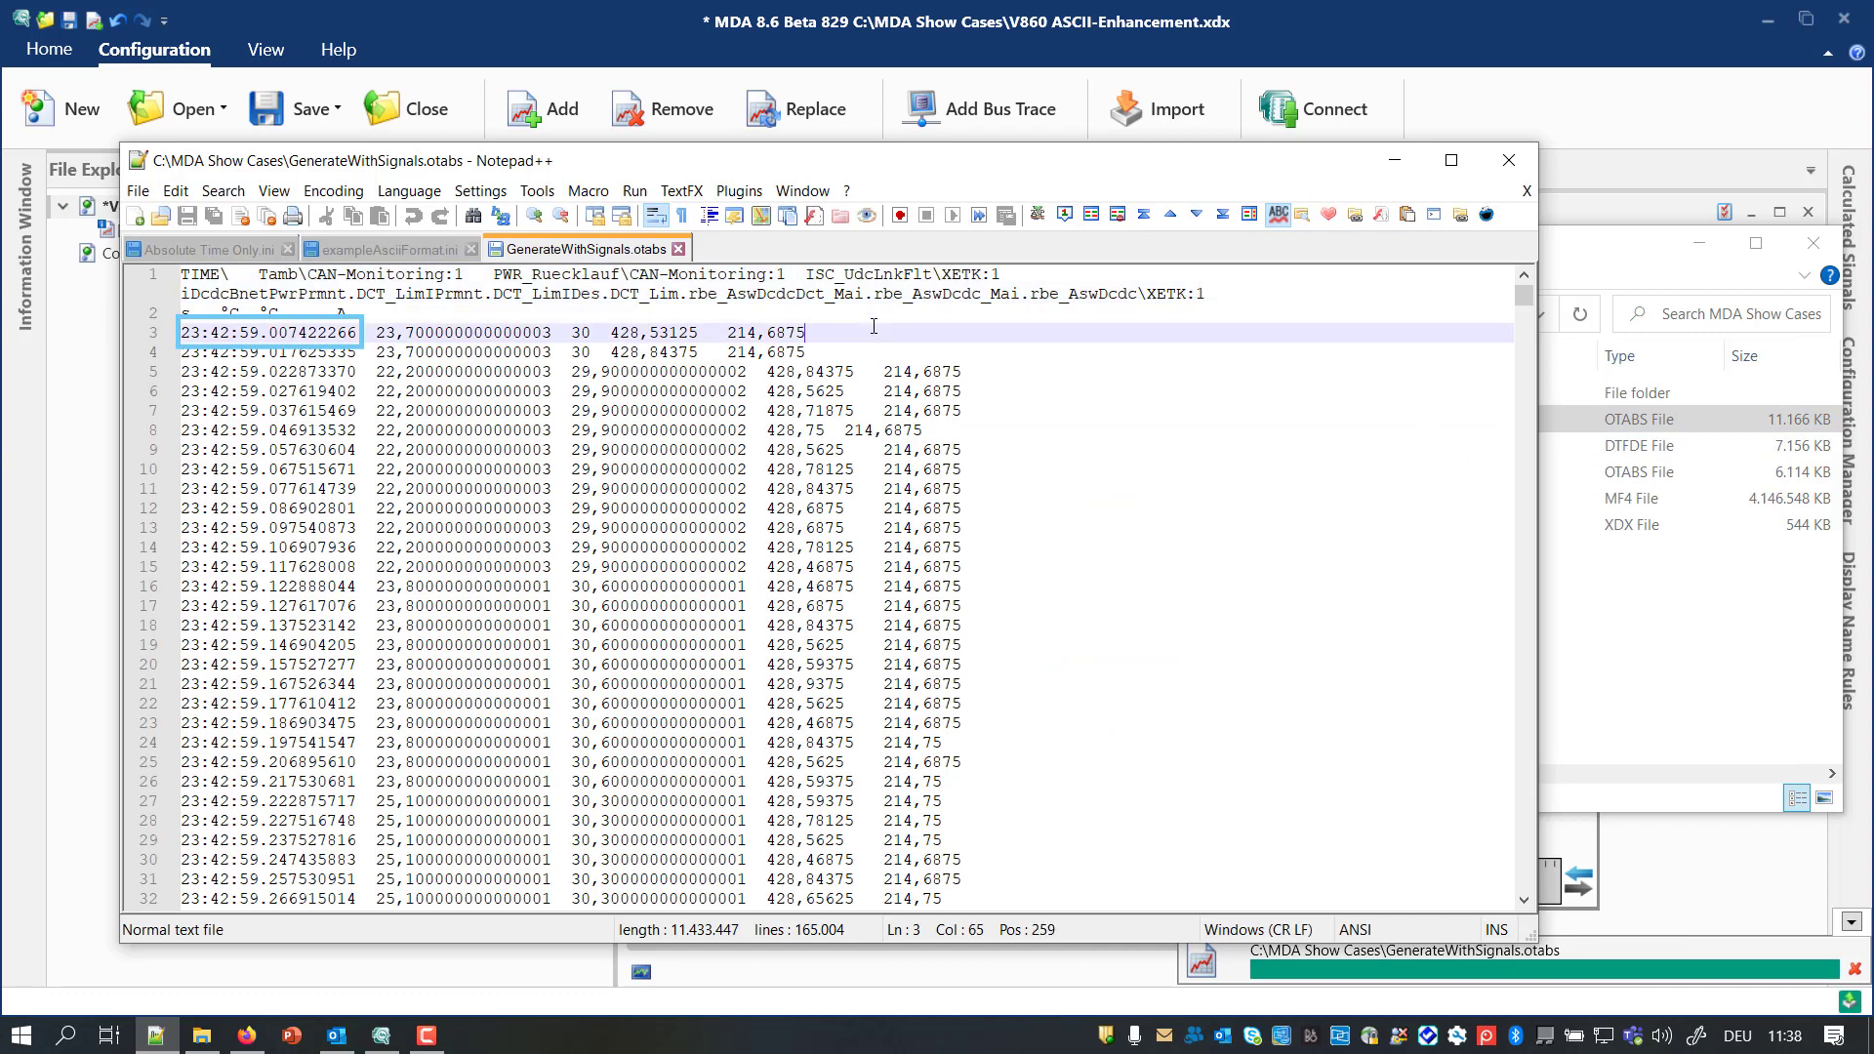
{"action": "double_click", "coordinate": [874, 329]}
{"action": "key", "text": "ctrl+f"}
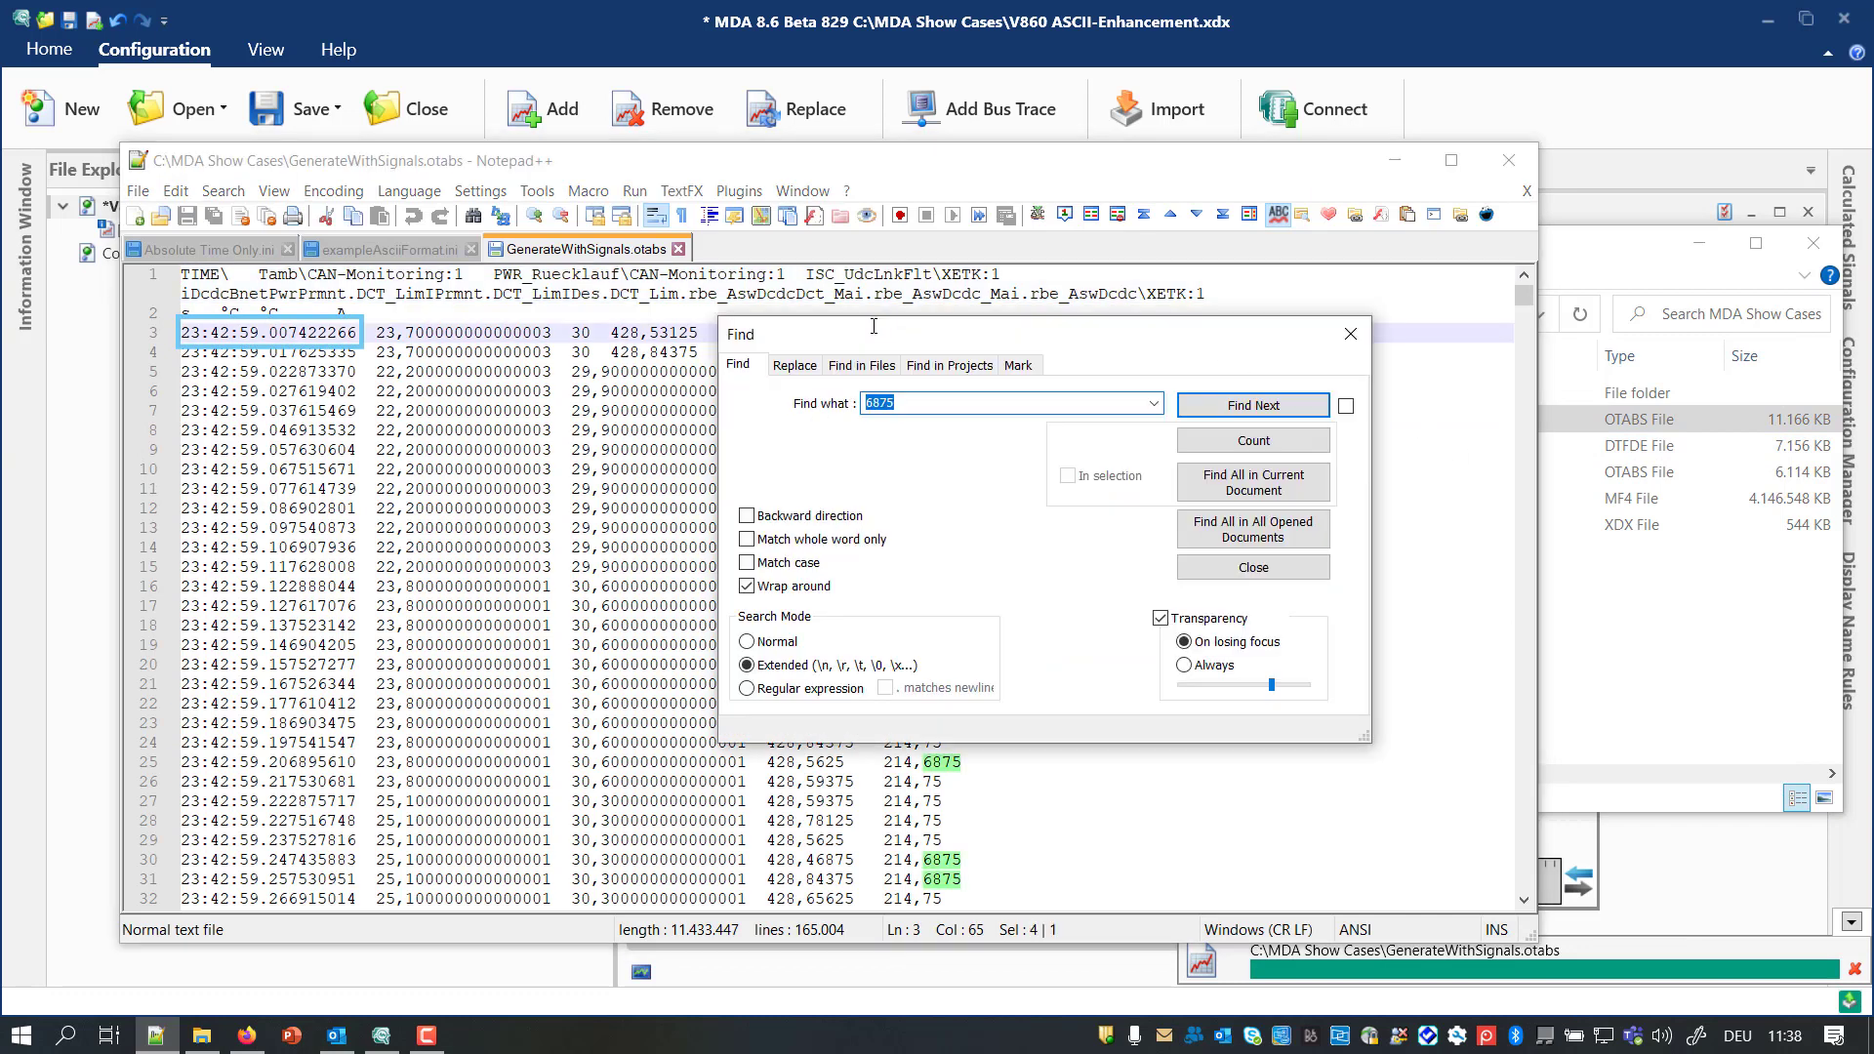
{"action": "type", "text": "00:00"}
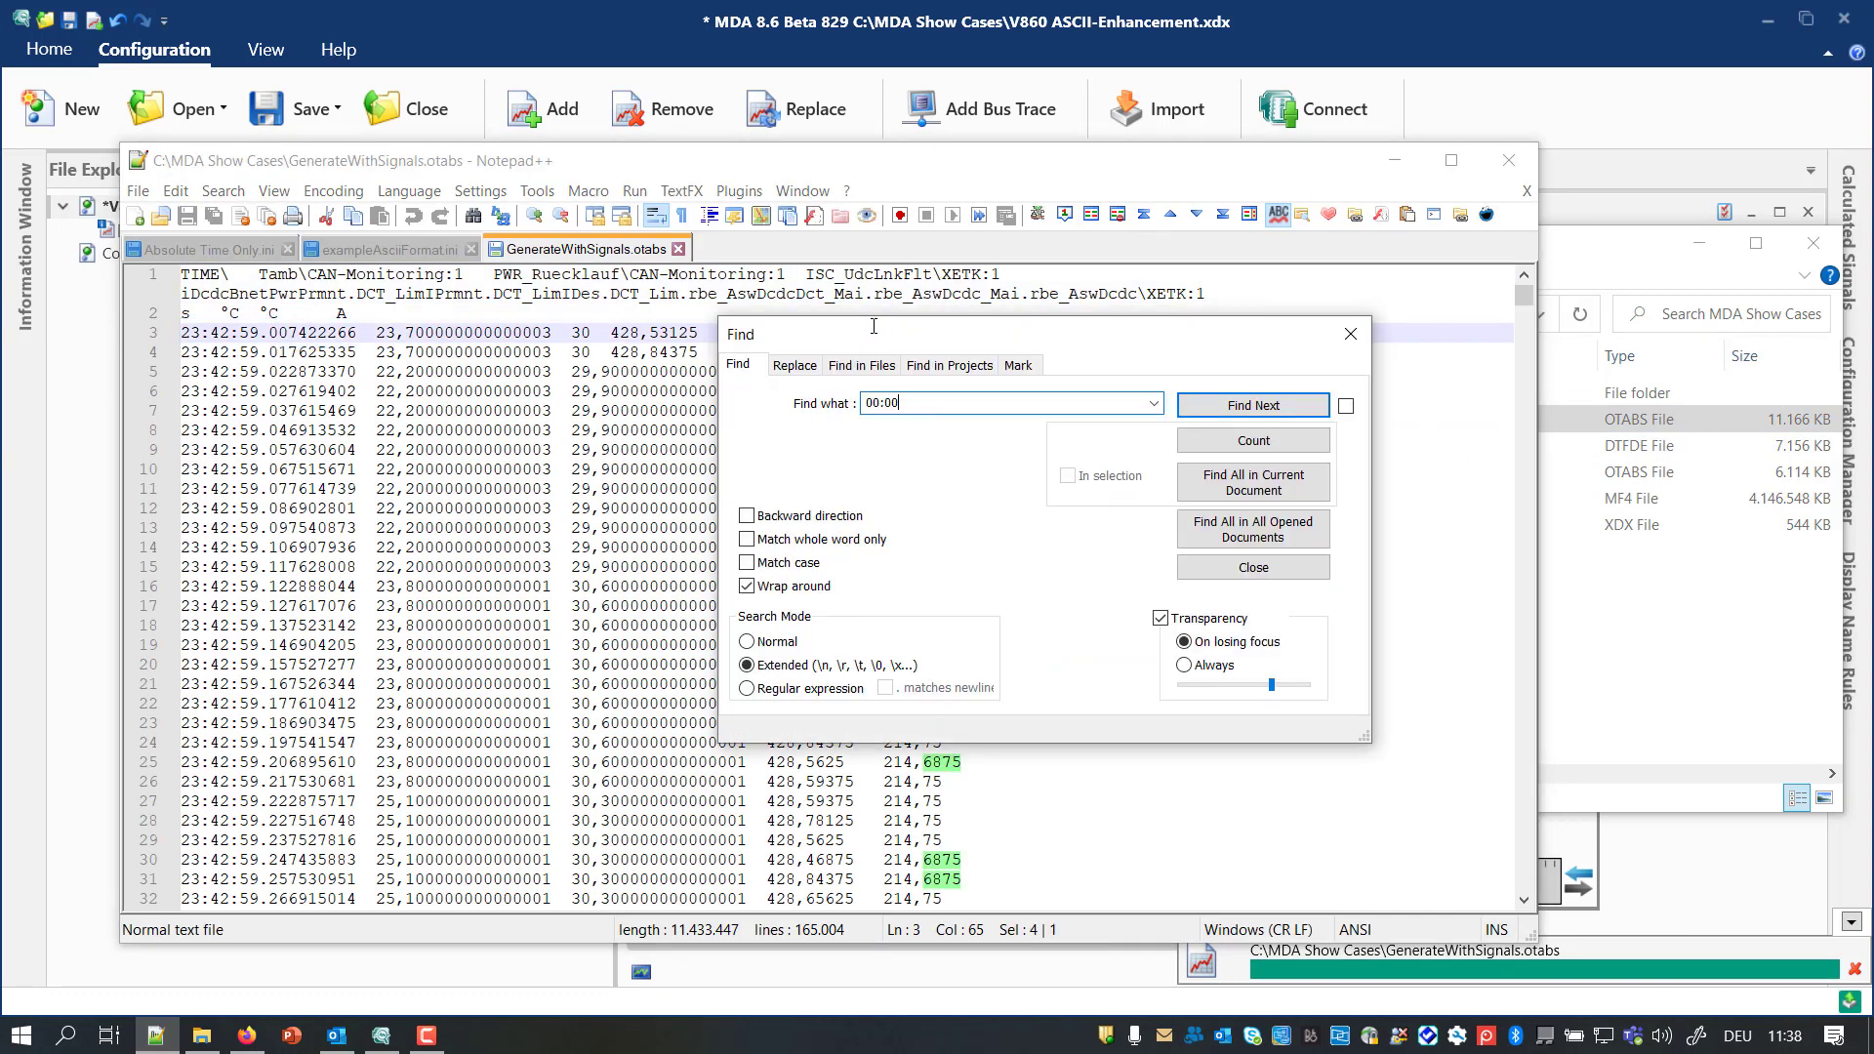
{"action": "left_click", "coordinate": [1230, 405]}
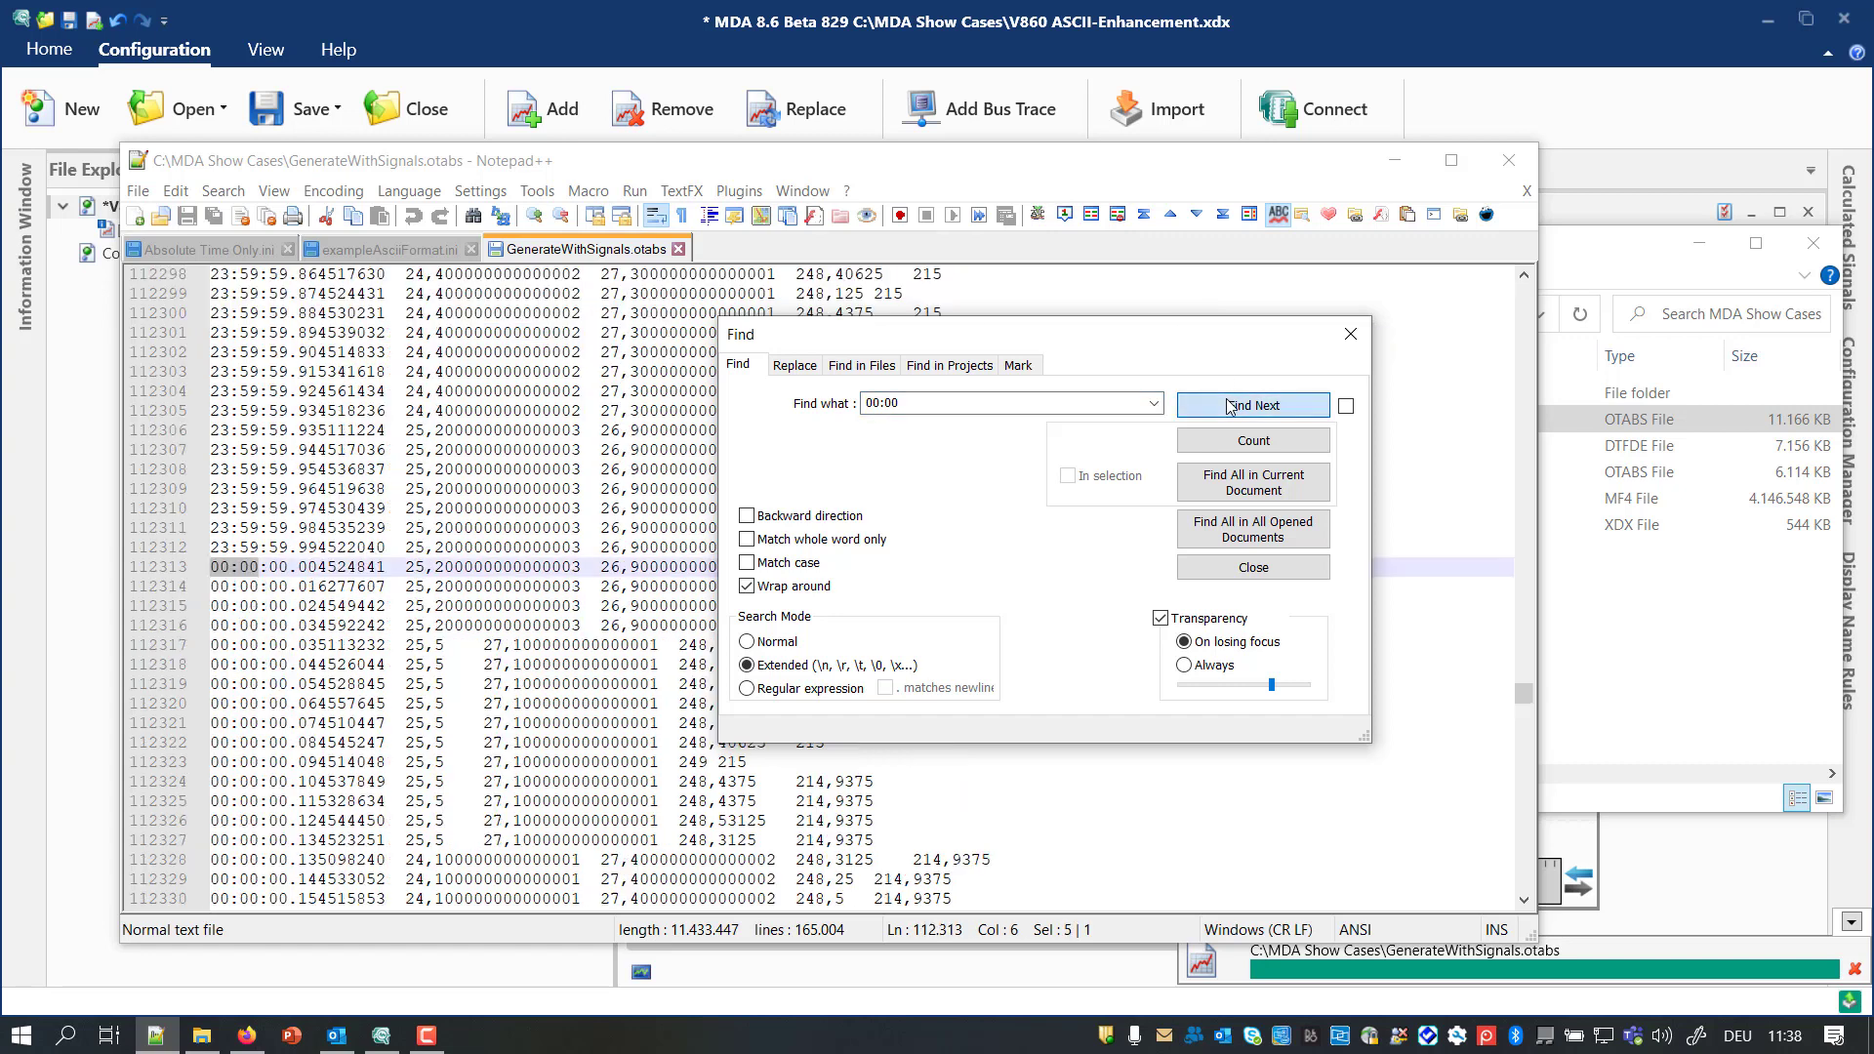
{"action": "left_click", "coordinate": [1253, 567]}
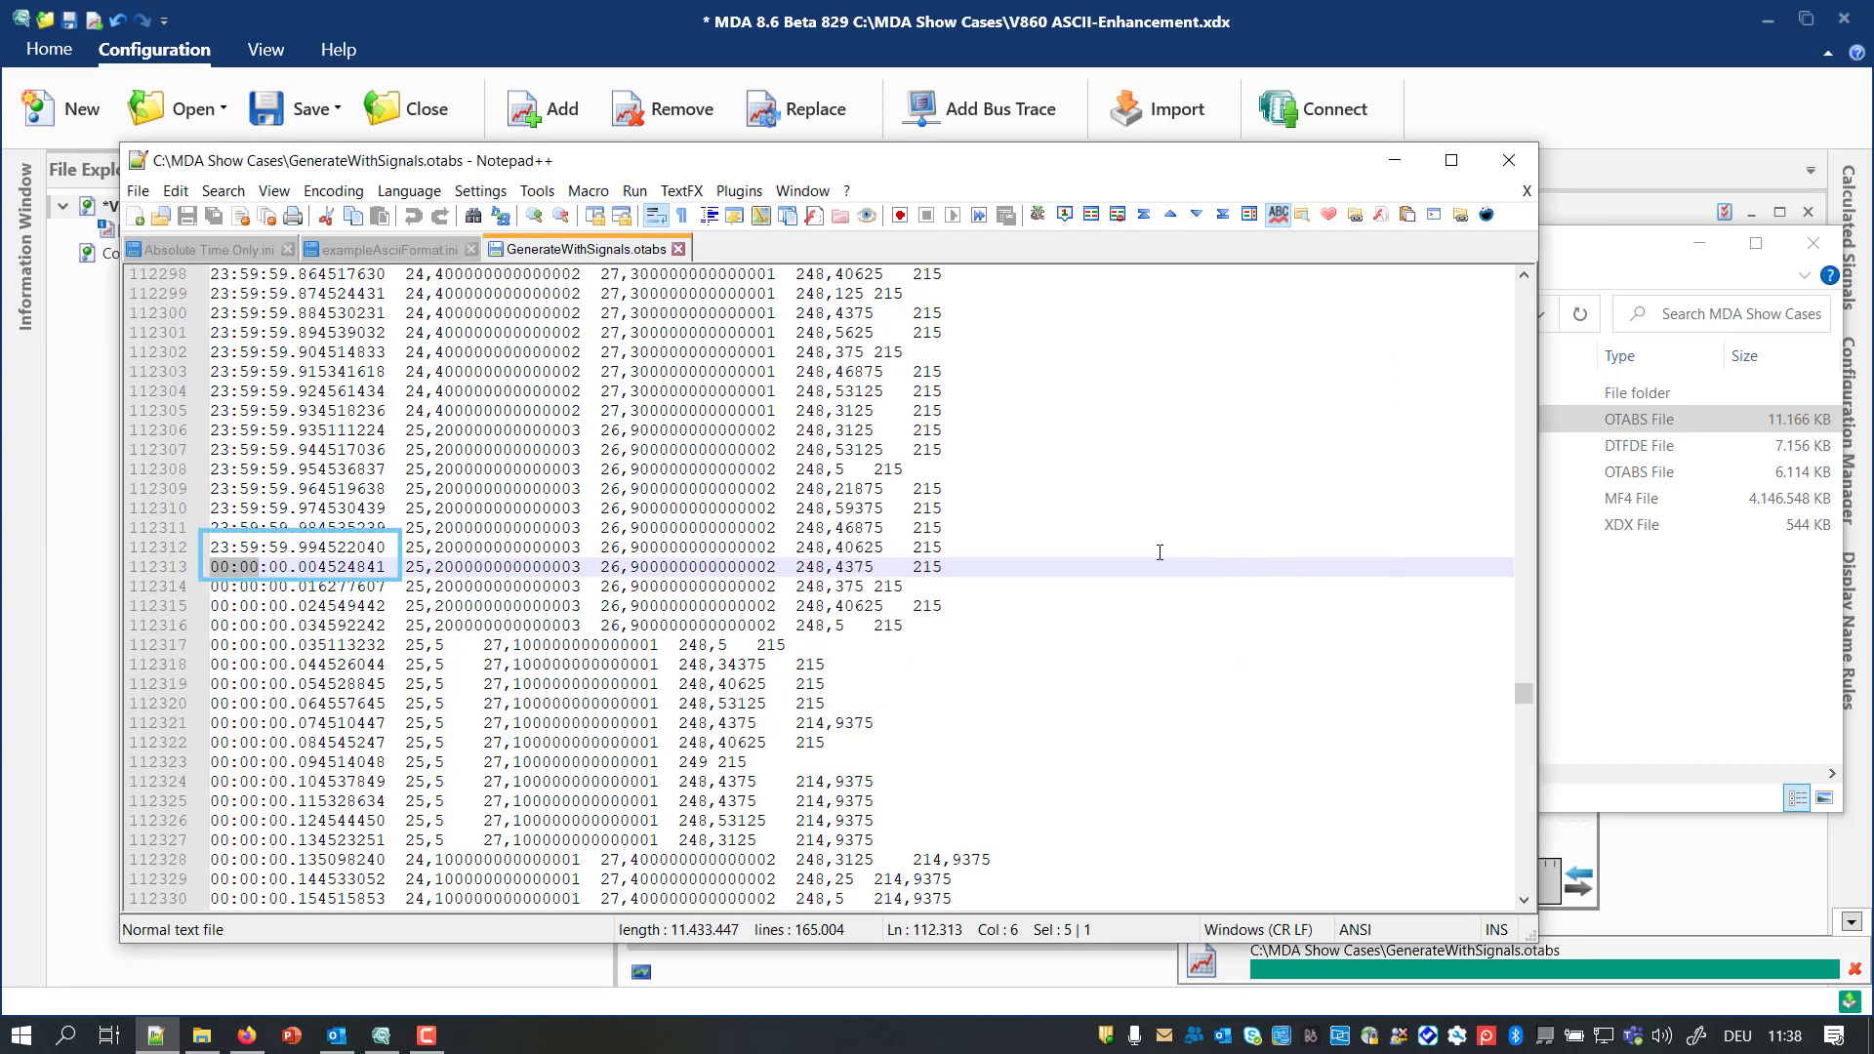
Examine the timestamps around midnight and the not recommended "%H:%M:%S,%F" example in exampleAsciiFormat.ini.
{"action": "left_click", "coordinate": [1147, 545]}
{"action": "left_click", "coordinate": [1131, 566]}
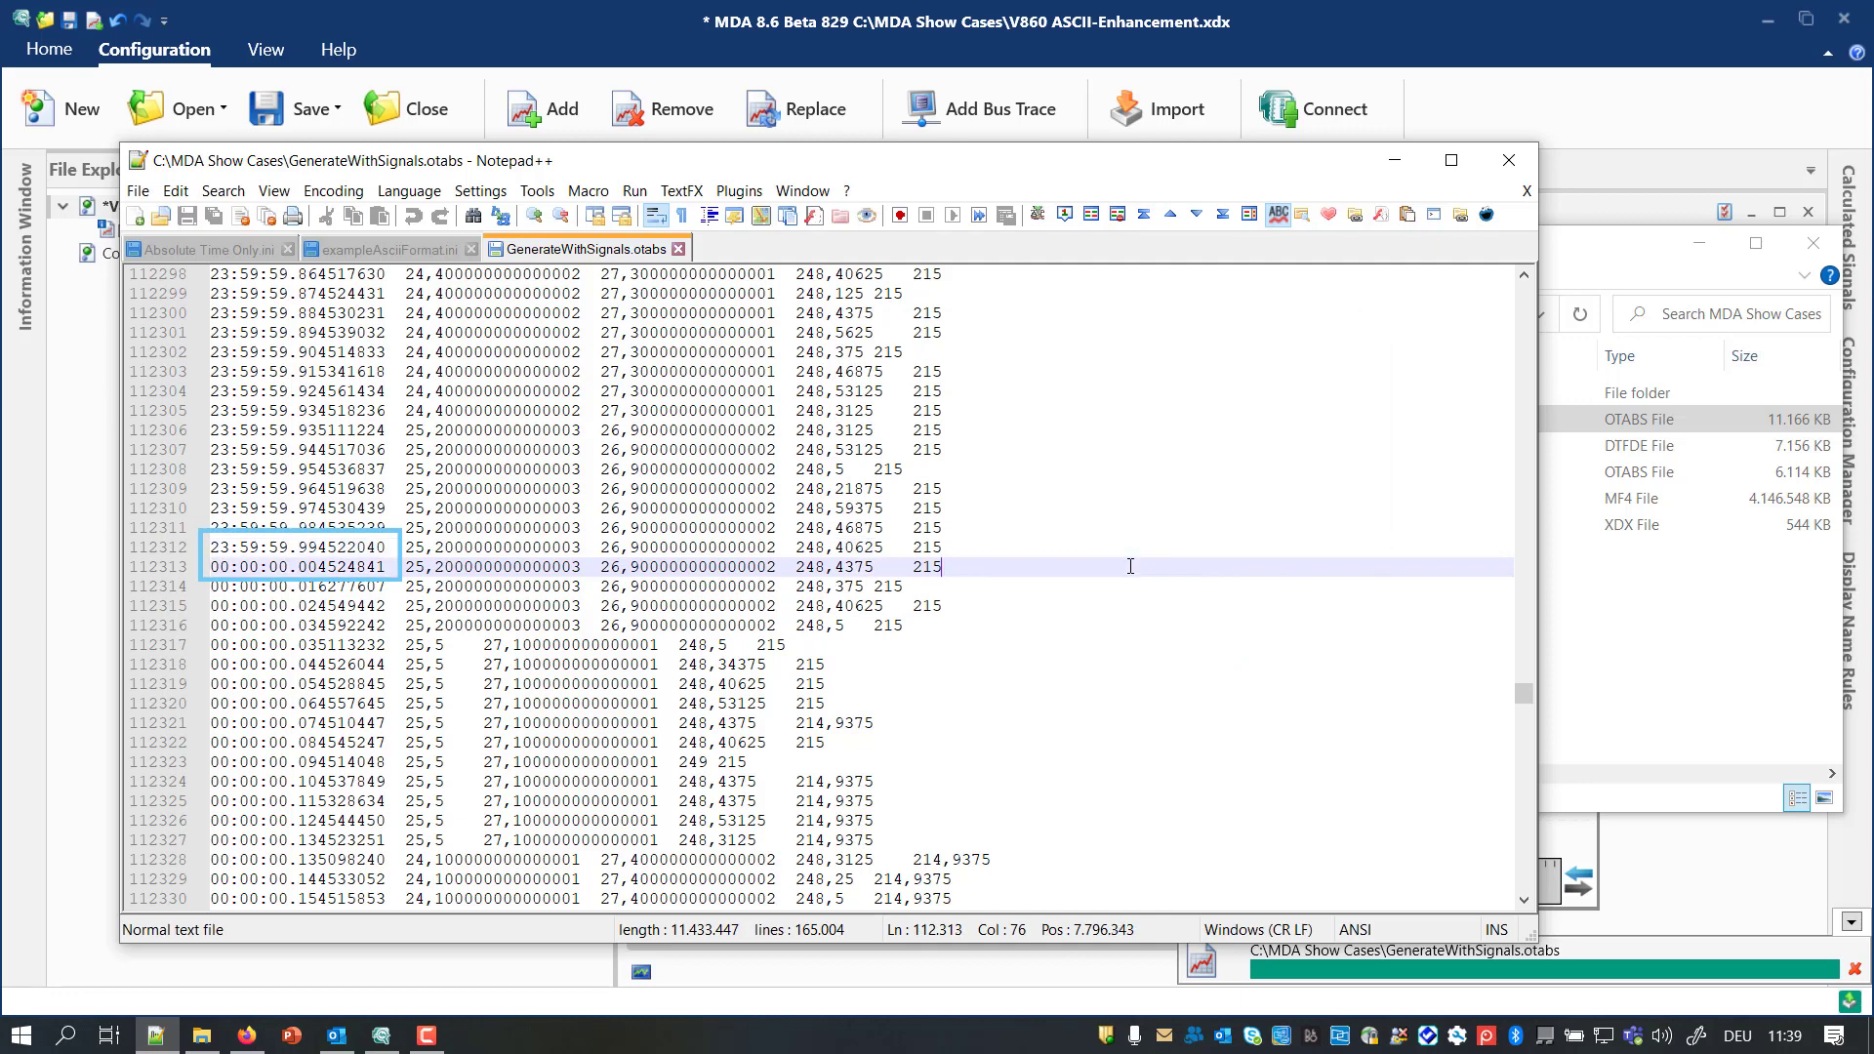
{"action": "left_click", "coordinate": [411, 252]}
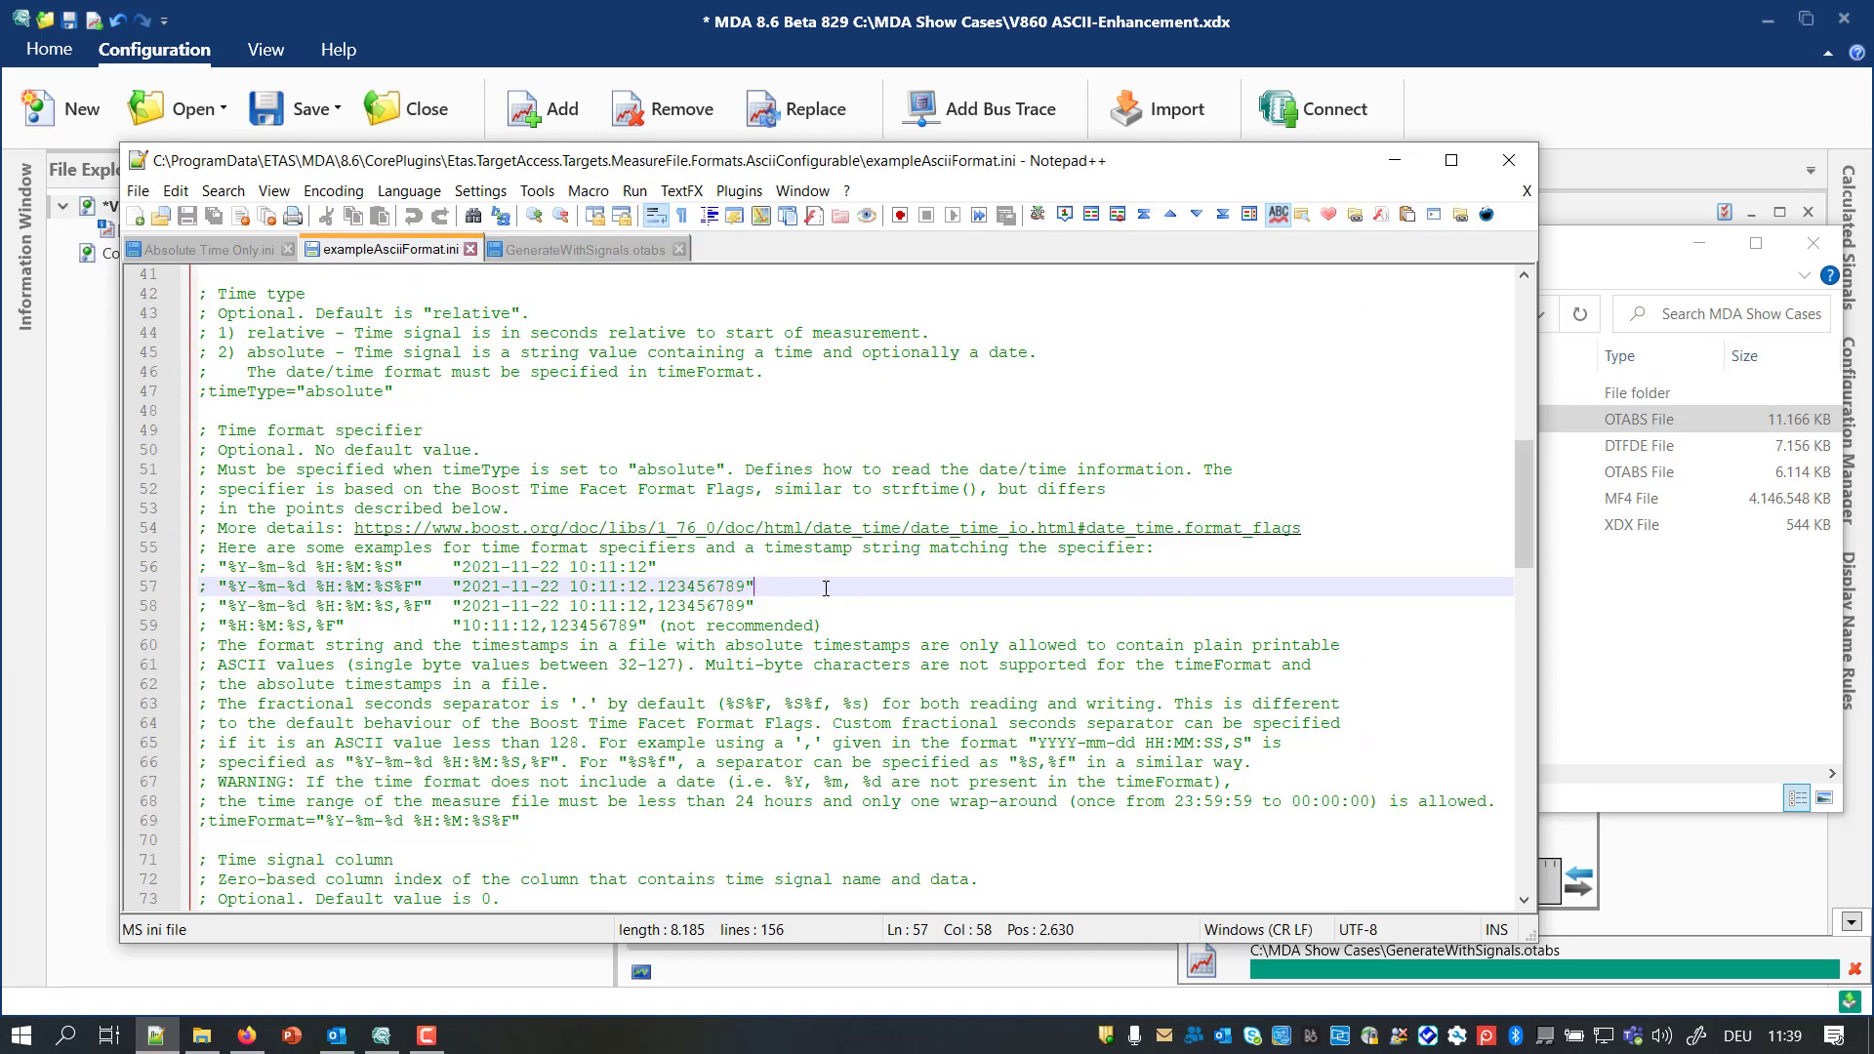
{"action": "left_click", "coordinate": [870, 624]}
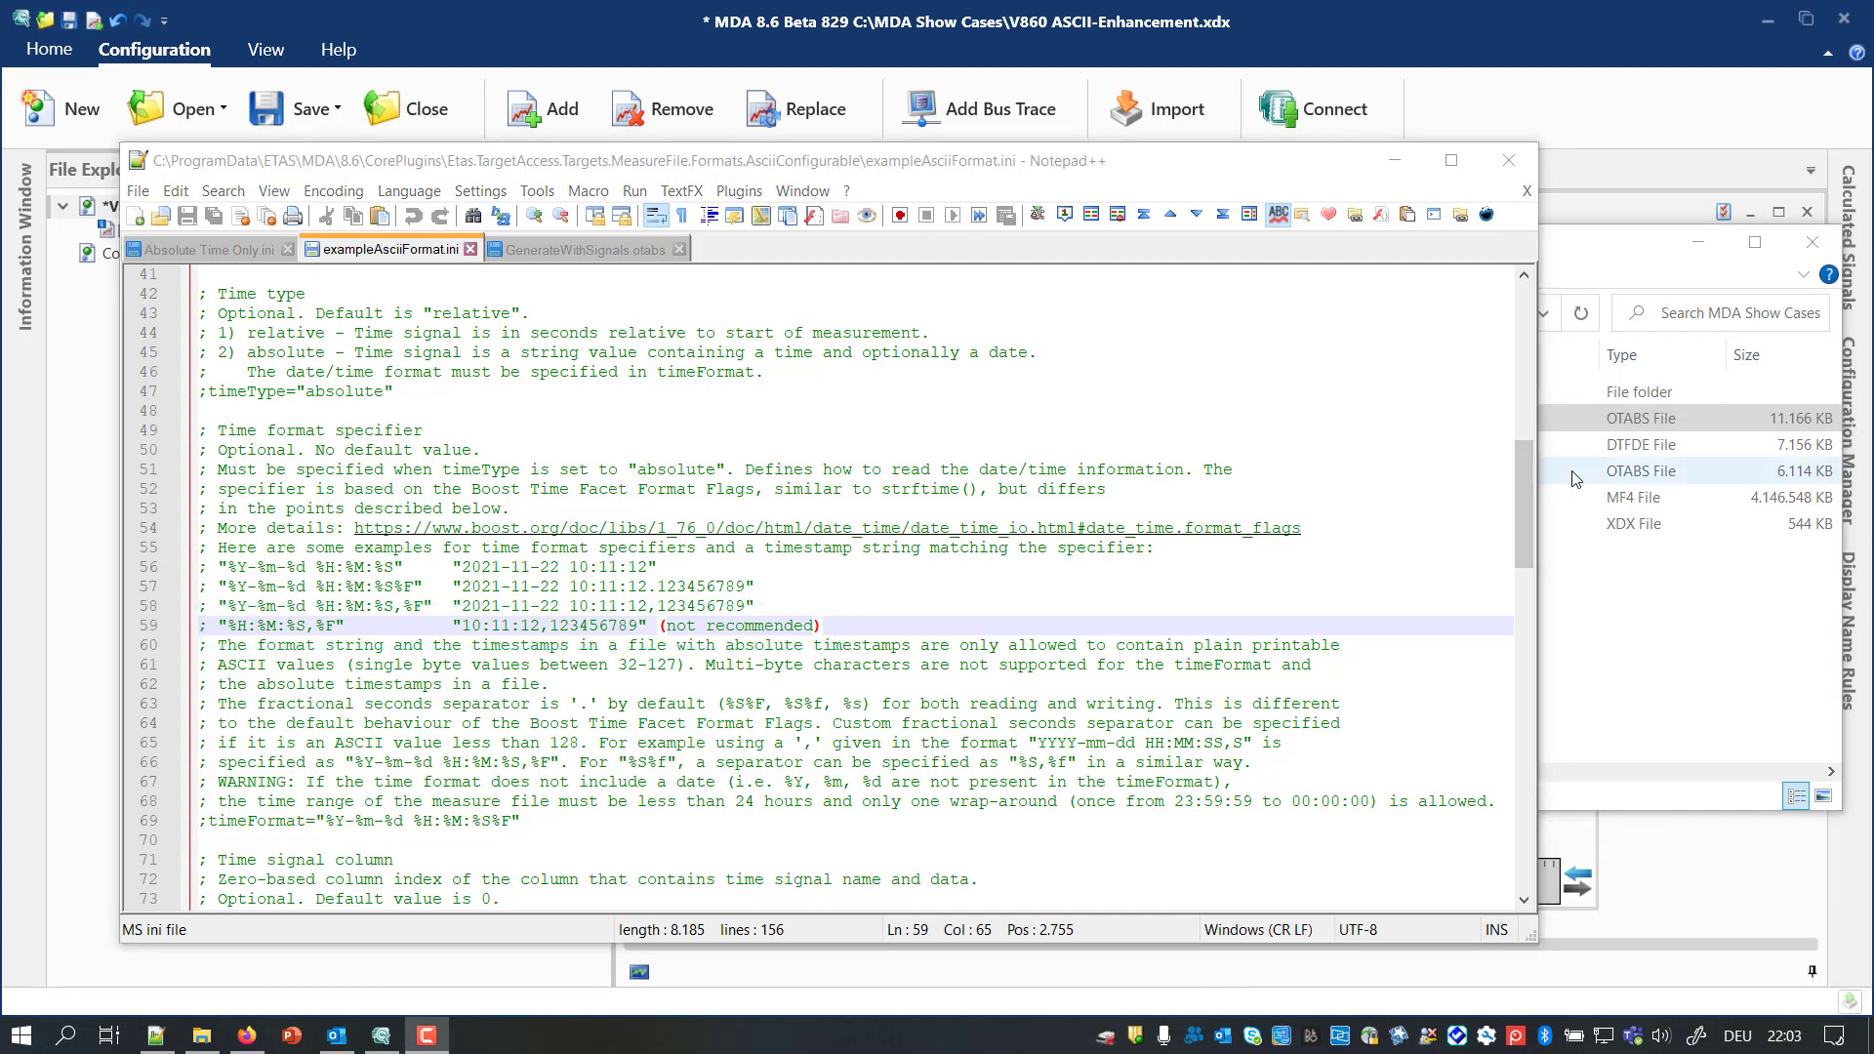
Open MoreThan24Hours.otabs from MDA Show Cases in Notepad++ and examine its first and last timestamps.
{"action": "left_click", "coordinate": [1567, 473]}
{"action": "left_click_drag", "start_coordinate": [1464, 475], "coordinate": [845, 278]}
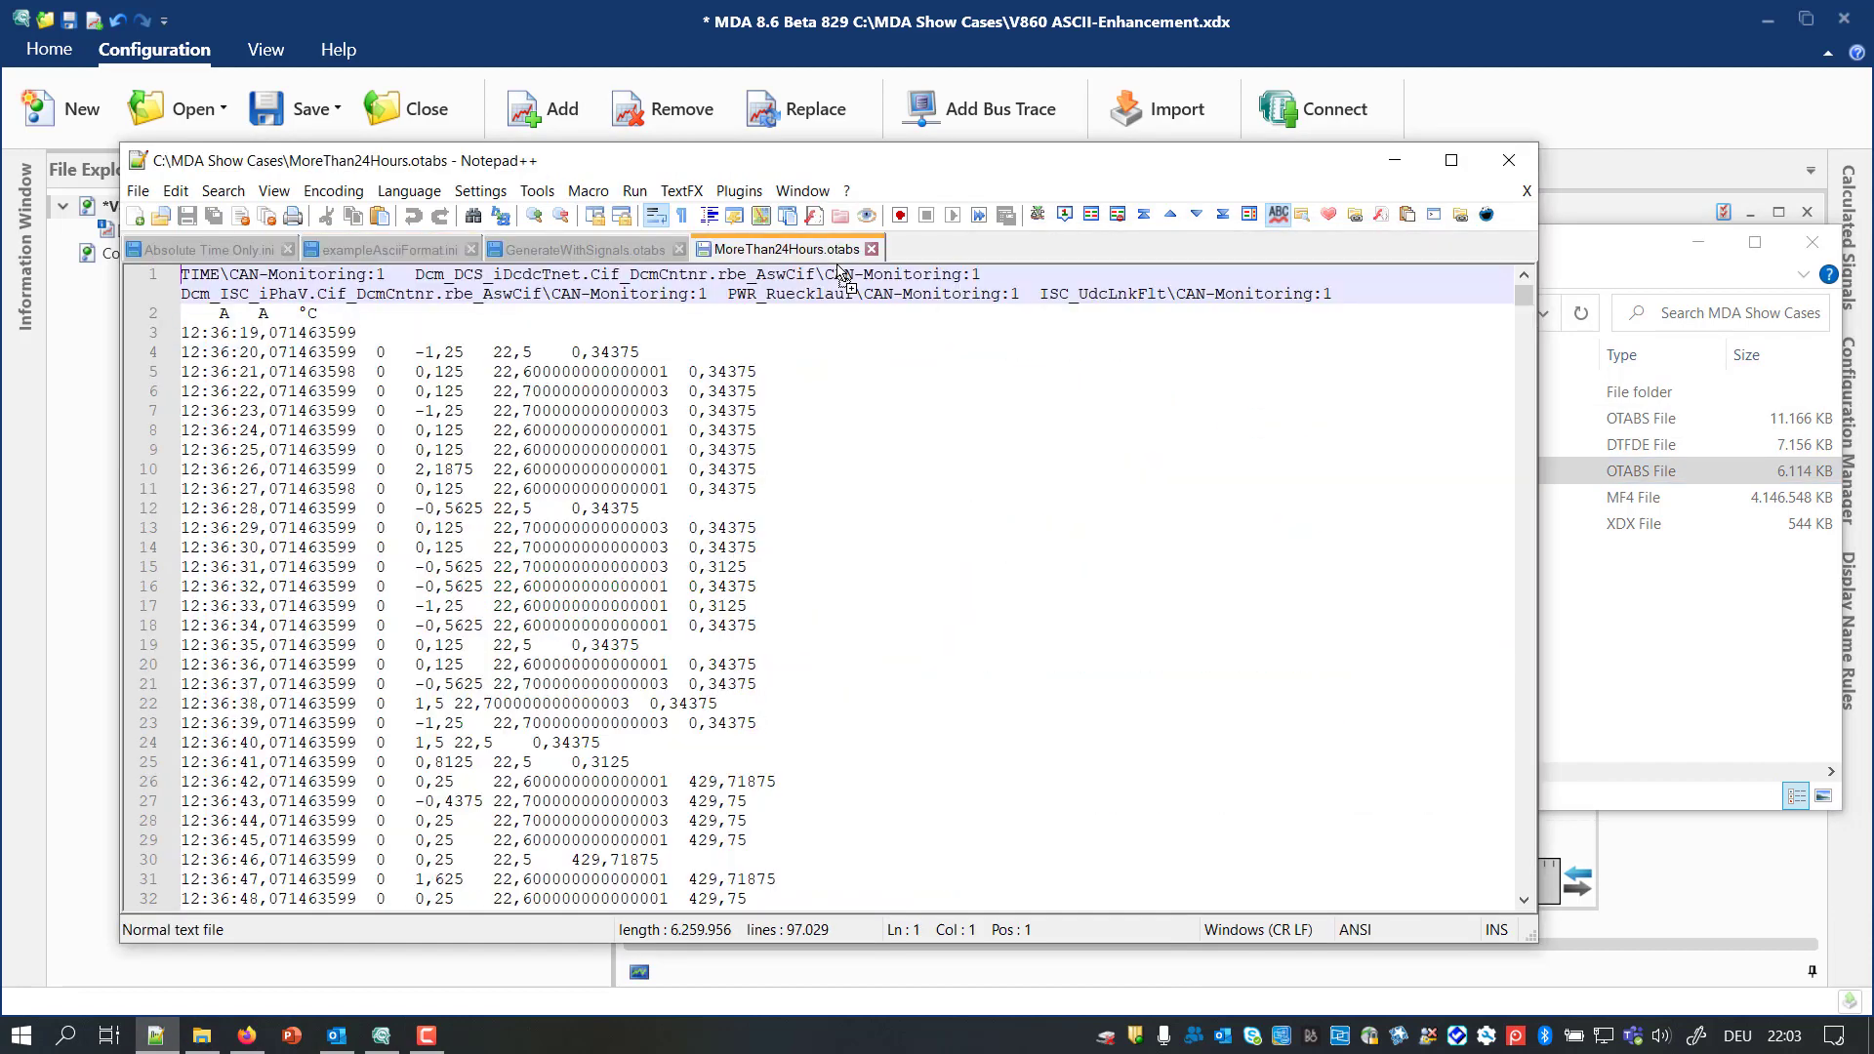
{"action": "left_click", "coordinate": [399, 331]}
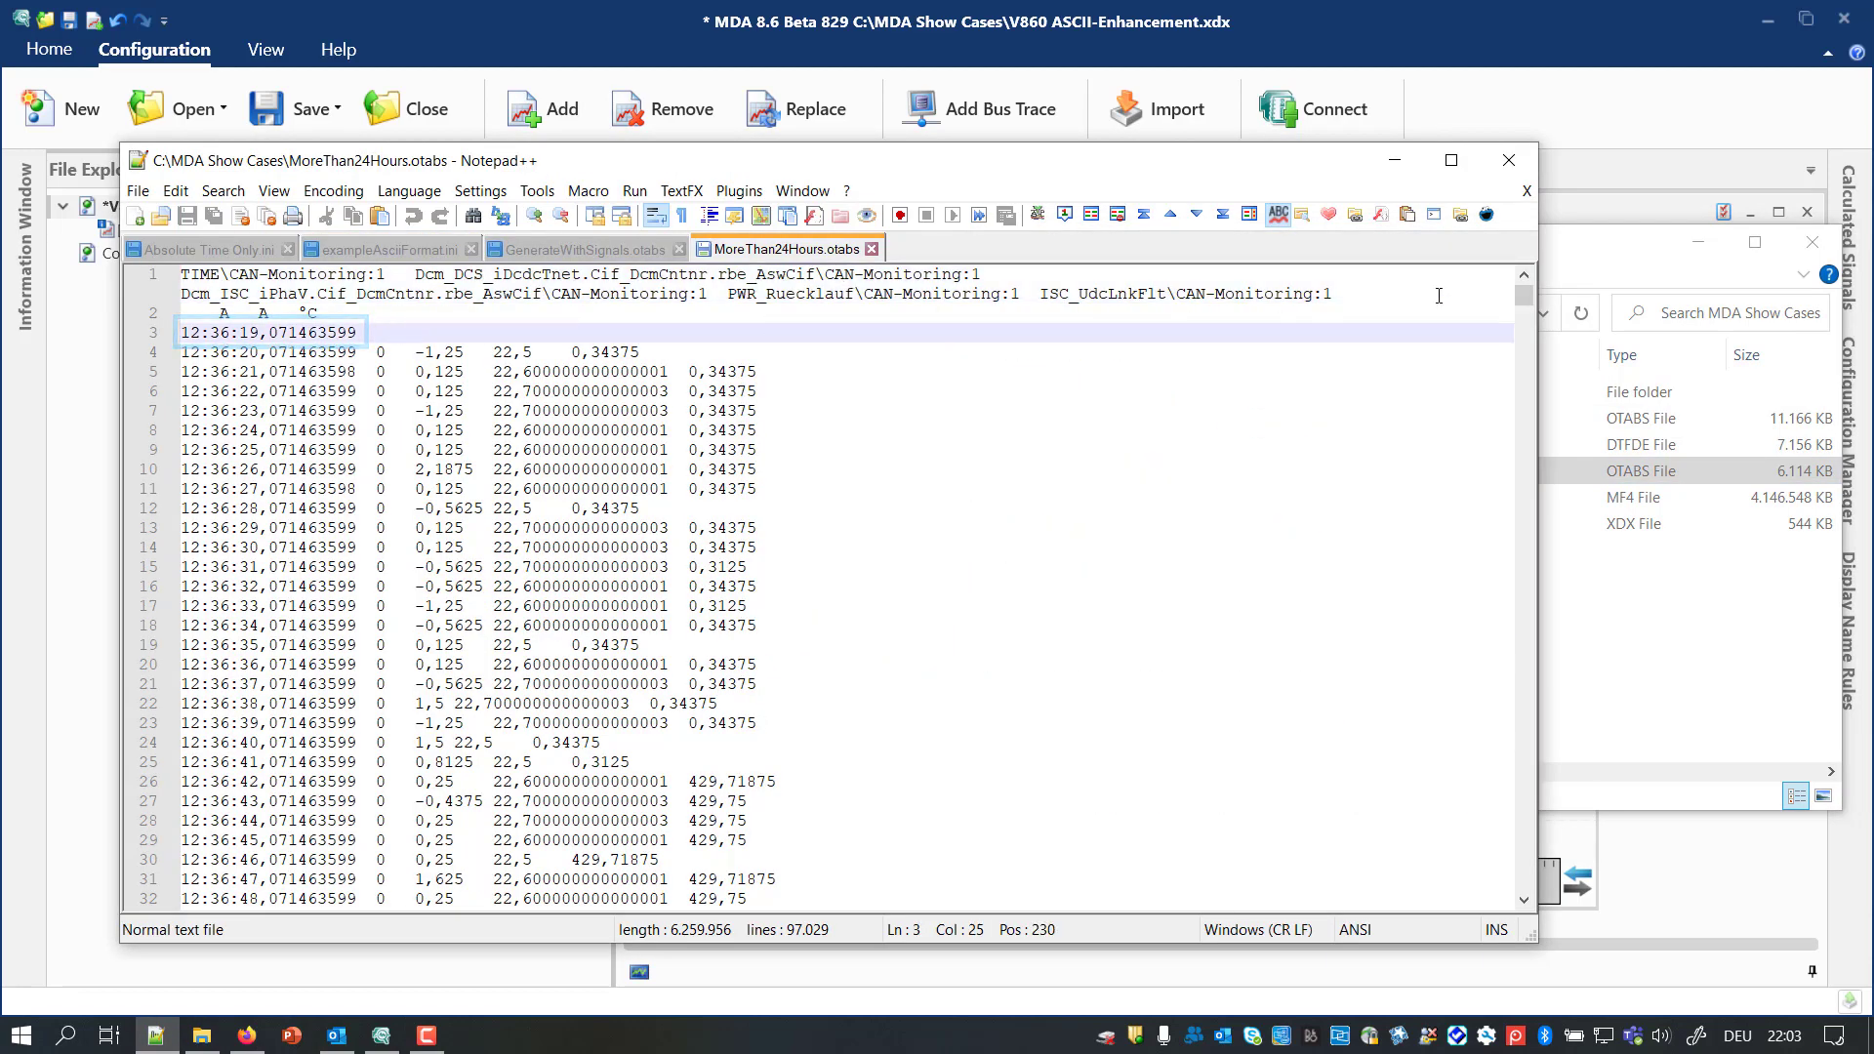
{"action": "left_click_drag", "start_coordinate": [1524, 298], "coordinate": [1500, 906]}
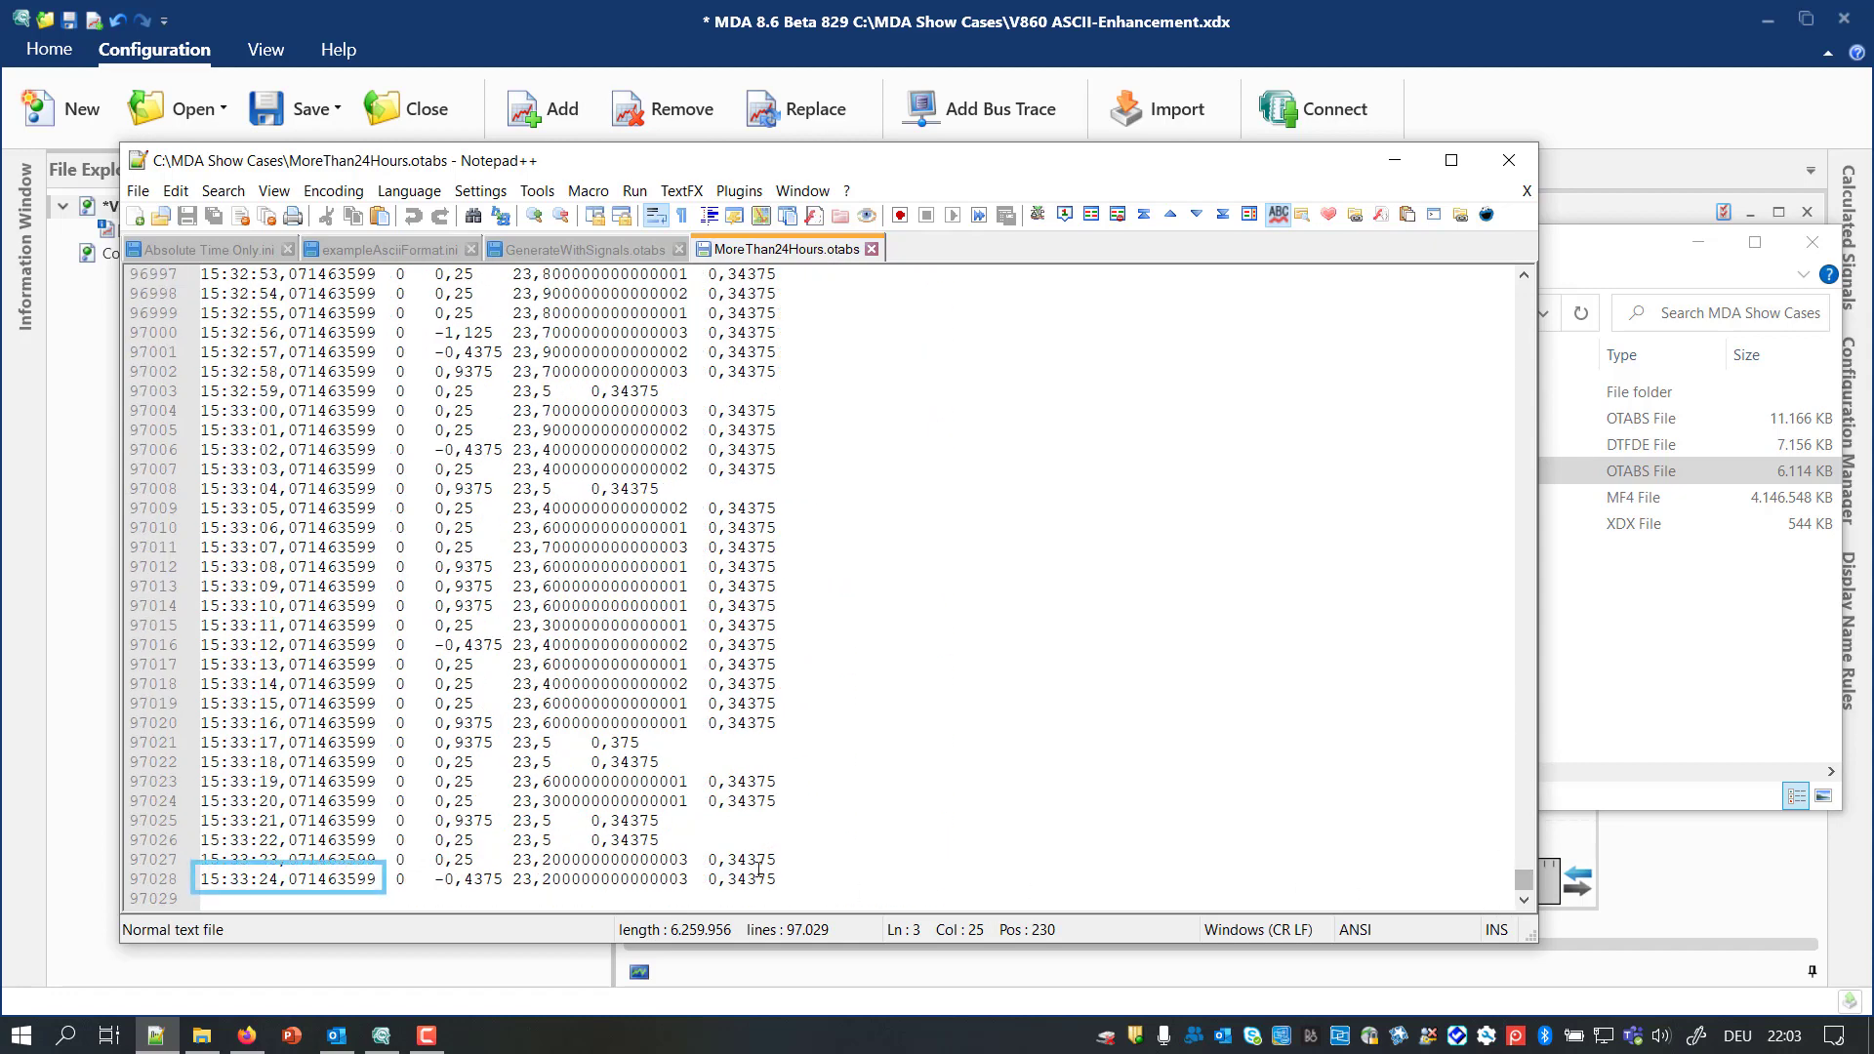
{"action": "left_click", "coordinate": [794, 872]}
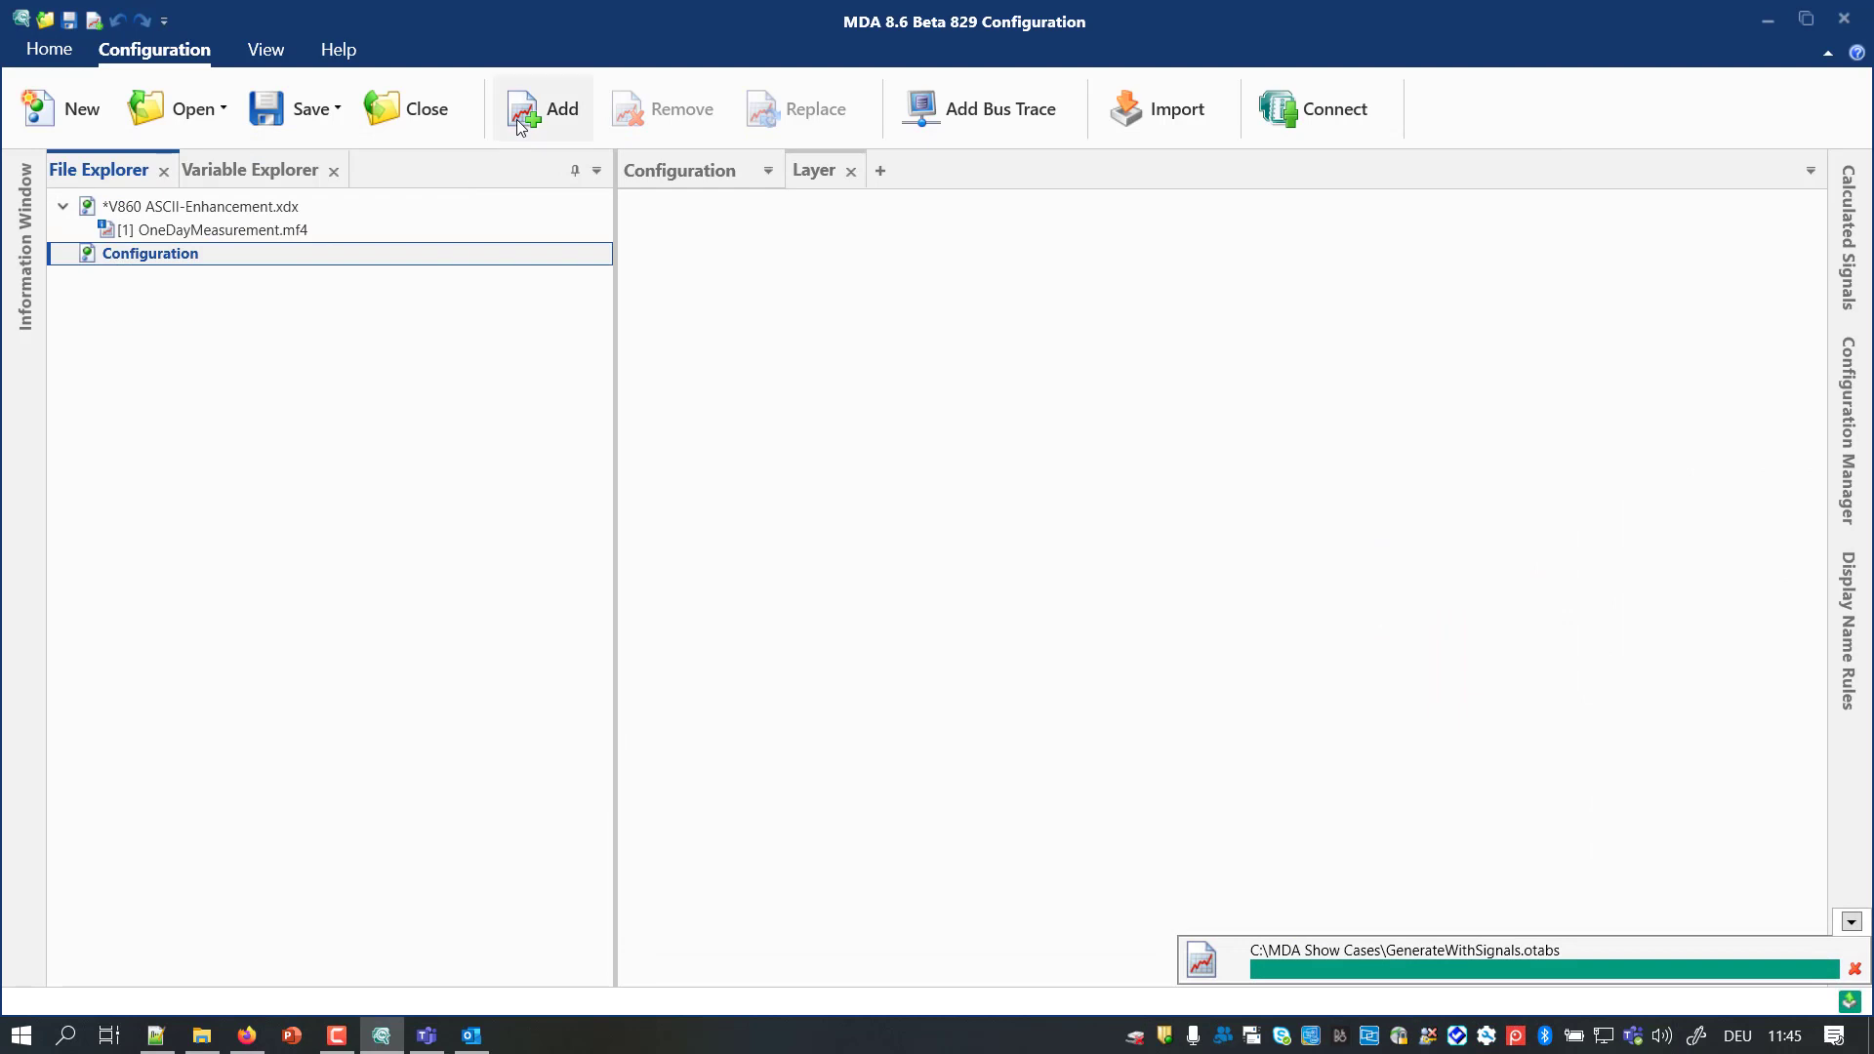
In MDA, add the measure file MoreThan24Hours.otabs to the empty configuration.
{"action": "left_click", "coordinate": [518, 119]}
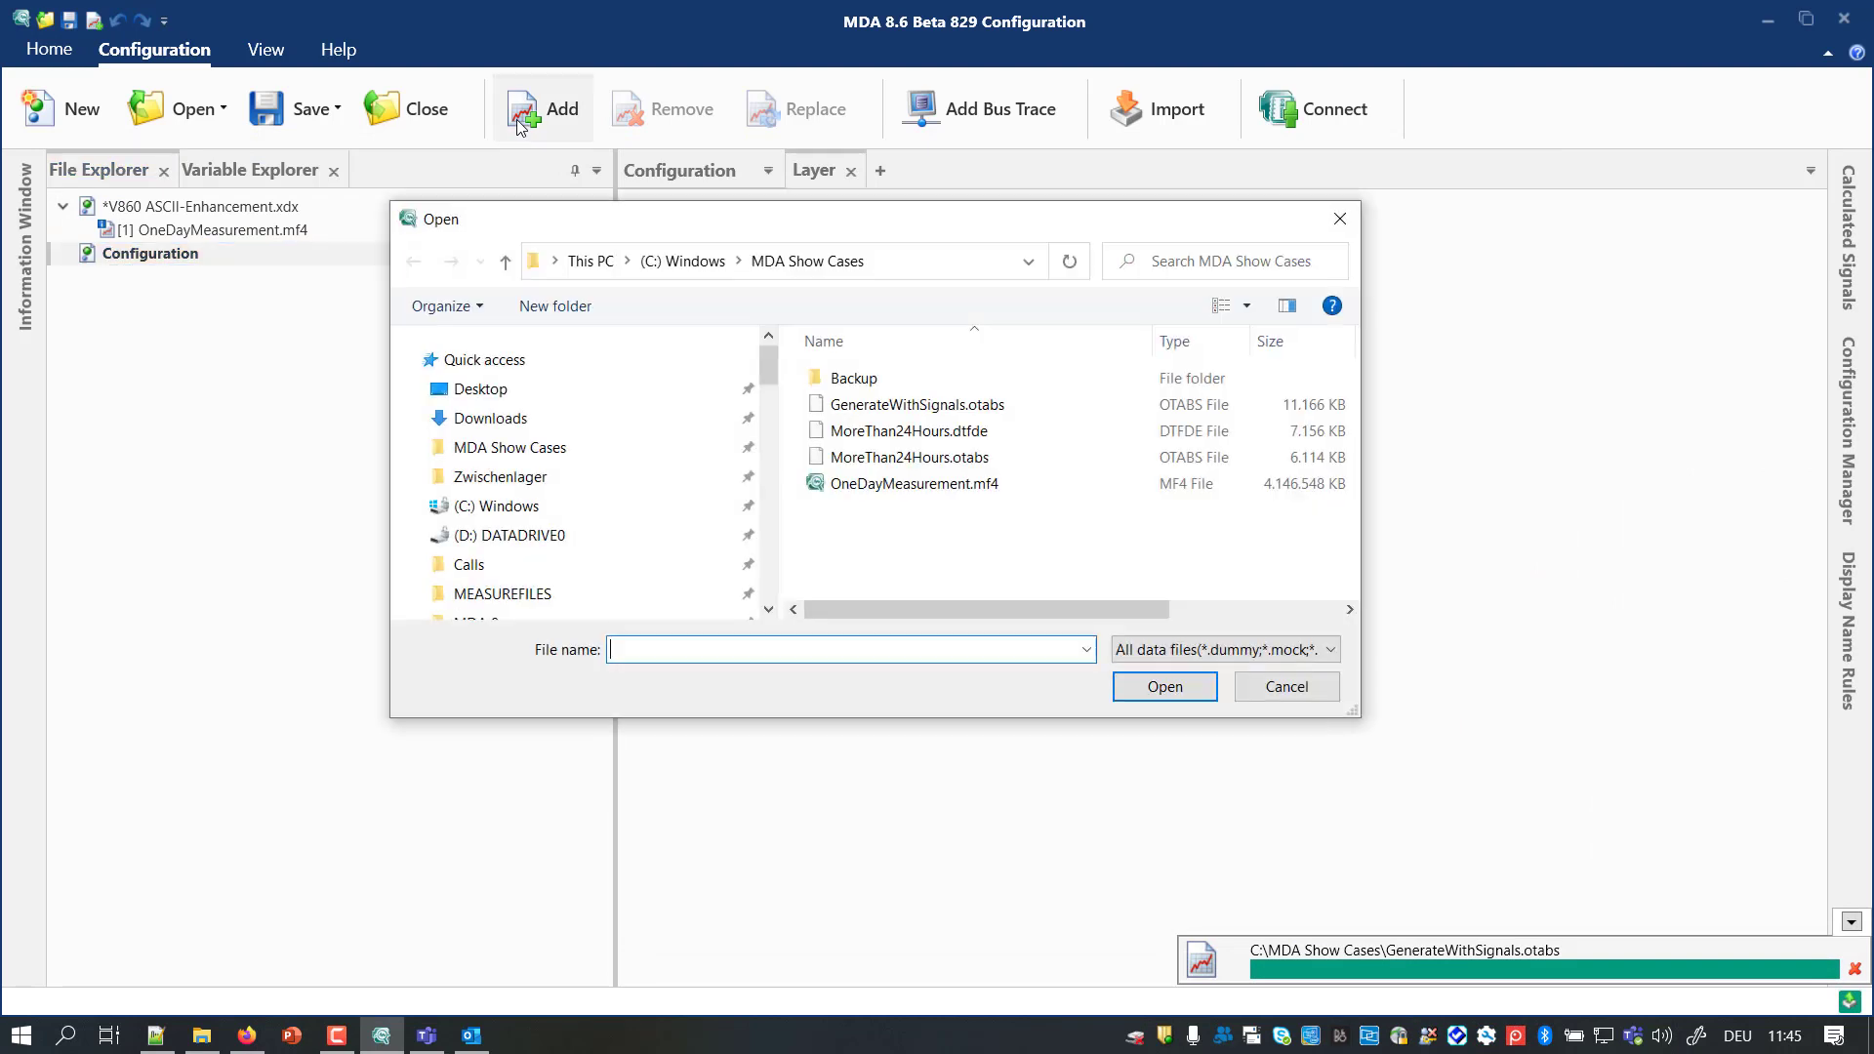
{"action": "left_click", "coordinate": [809, 459]}
{"action": "left_click", "coordinate": [1142, 688]}
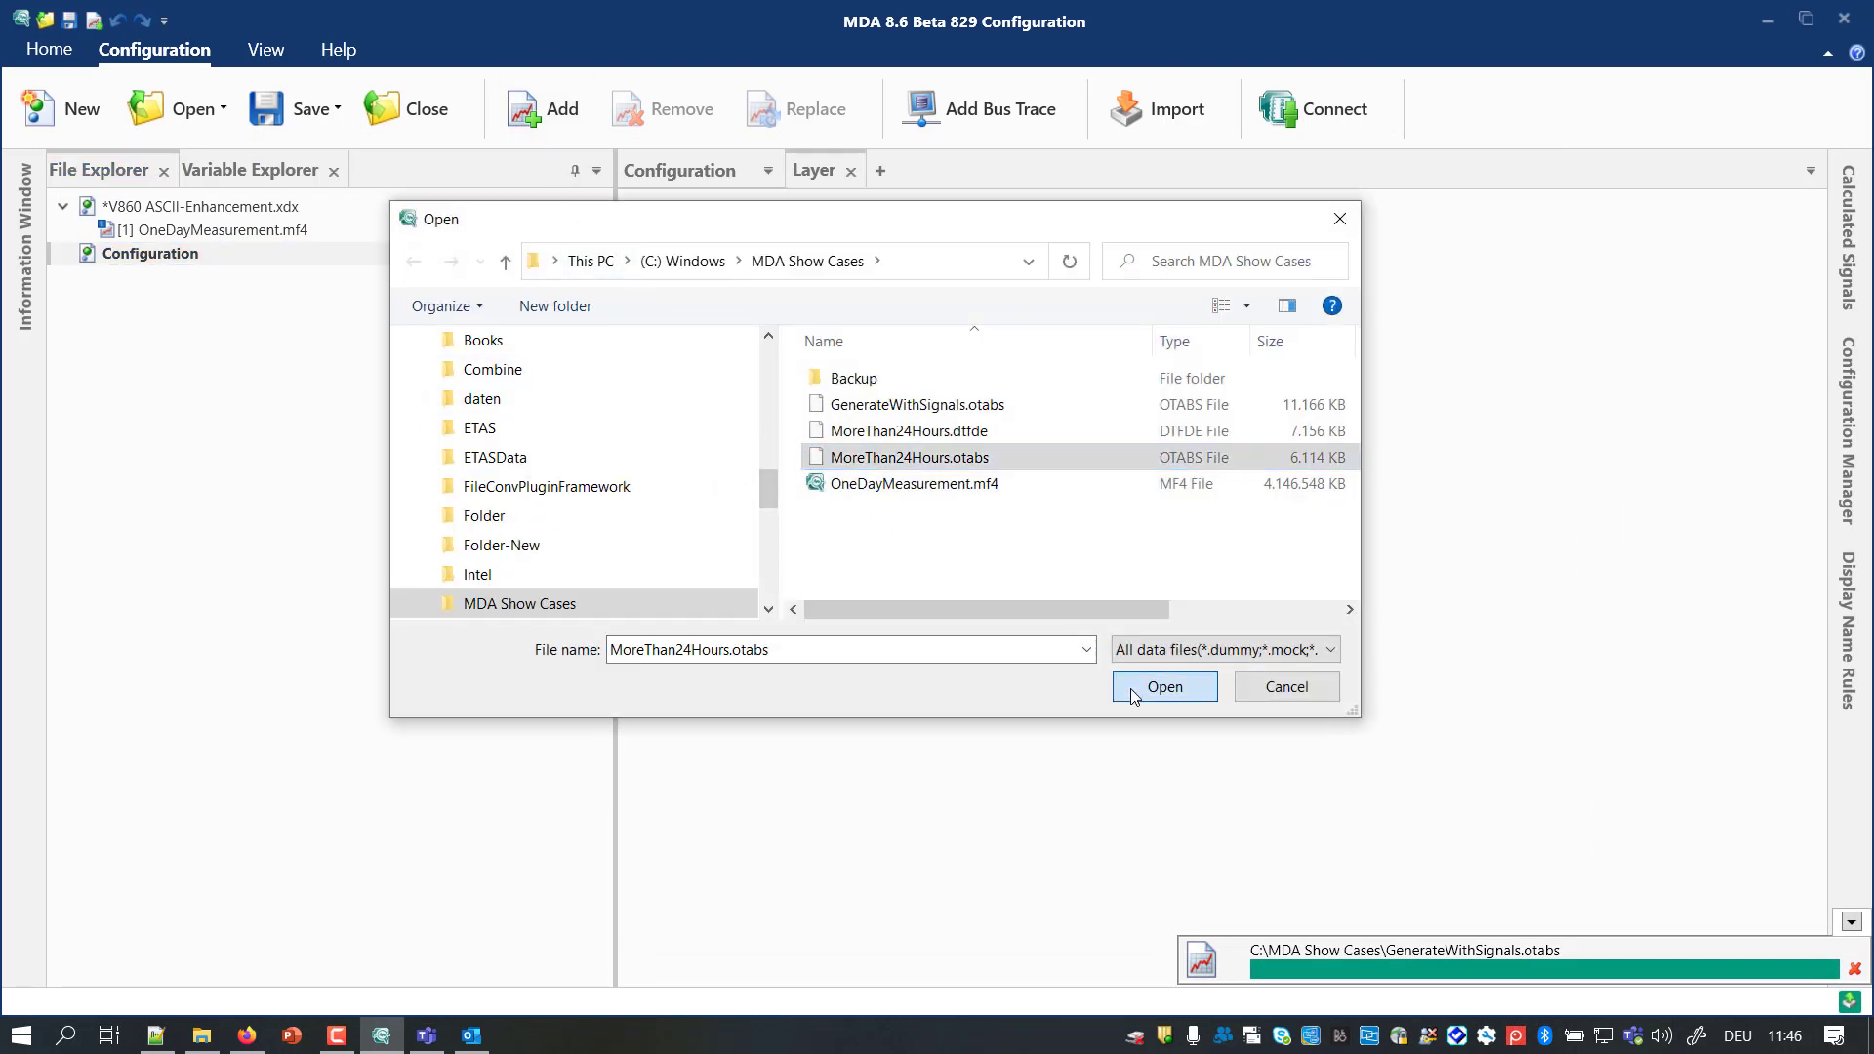
Display all four signals of MoreThan24Hours.otabs in a new oscilloscope on the layer.
{"action": "left_click", "coordinate": [310, 172]}
{"action": "left_click", "coordinate": [435, 305]}
{"action": "left_click", "coordinate": [447, 365], "text": "shift"}
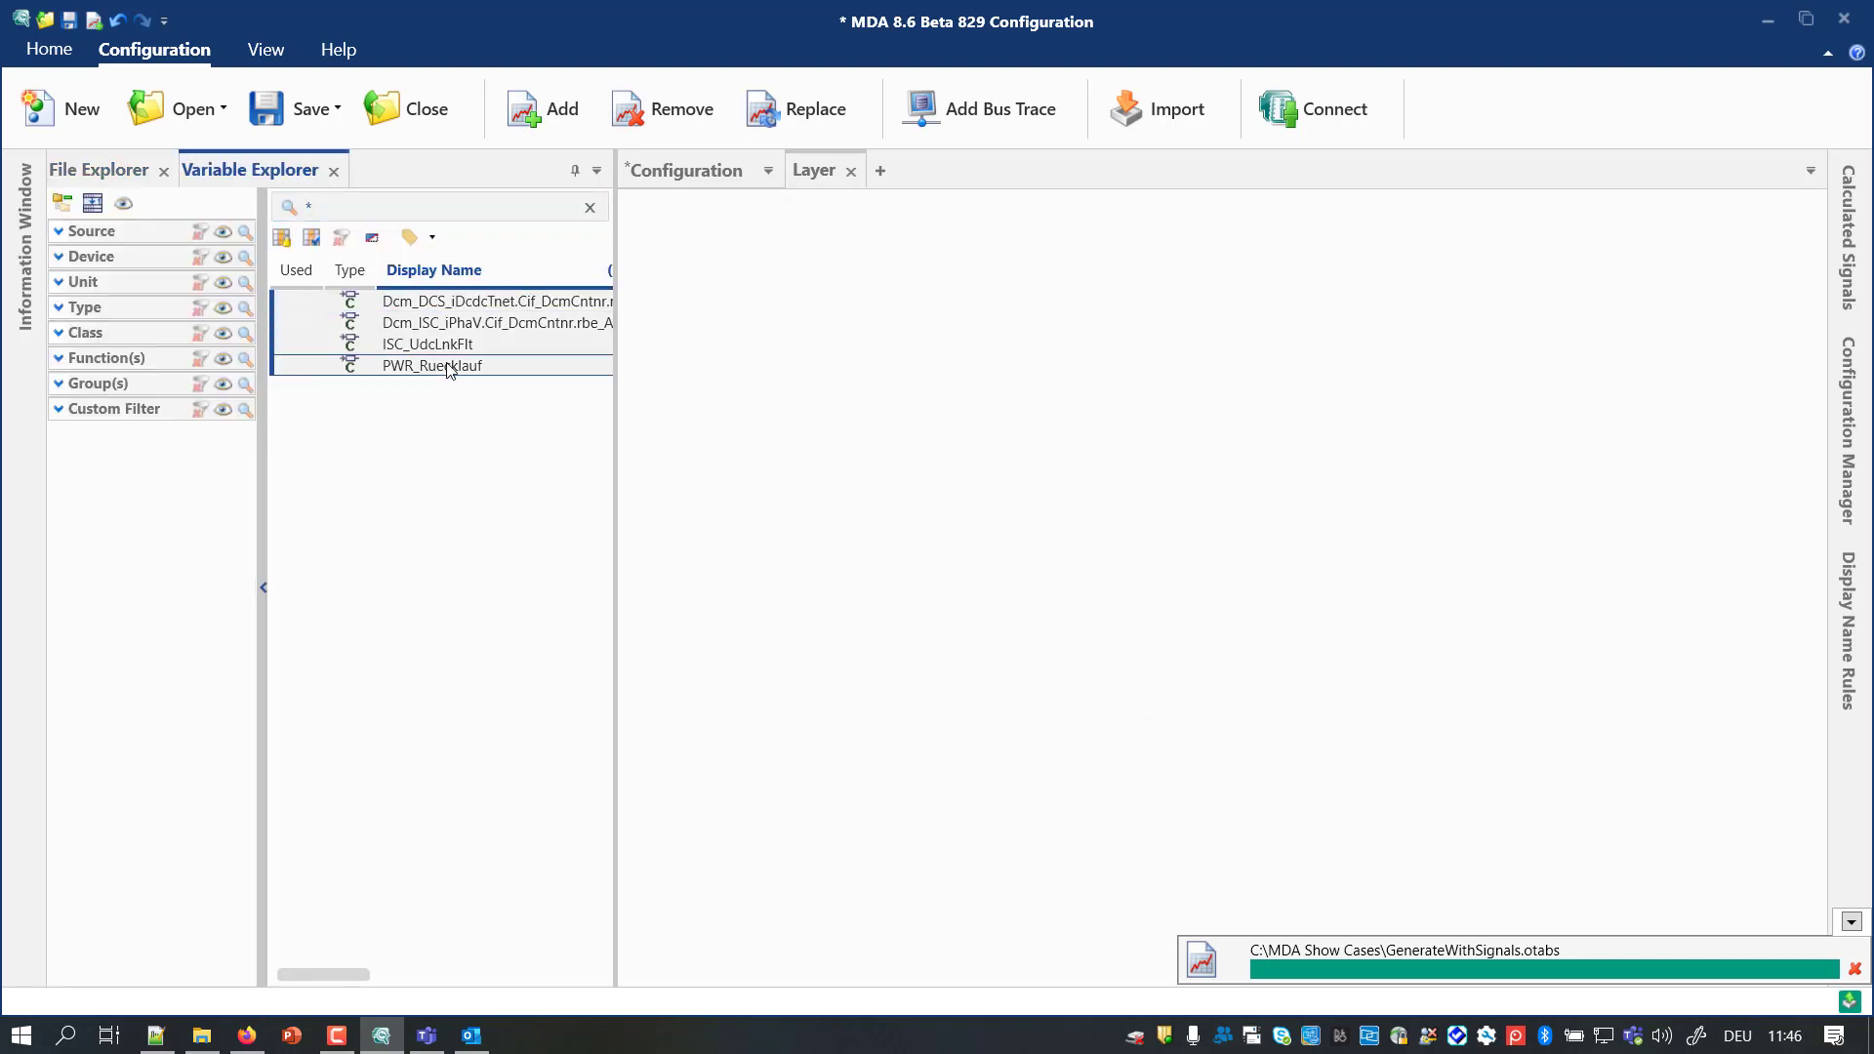
{"action": "left_click_drag", "start_coordinate": [447, 366], "coordinate": [656, 234]}
{"action": "left_click", "coordinate": [722, 291]}
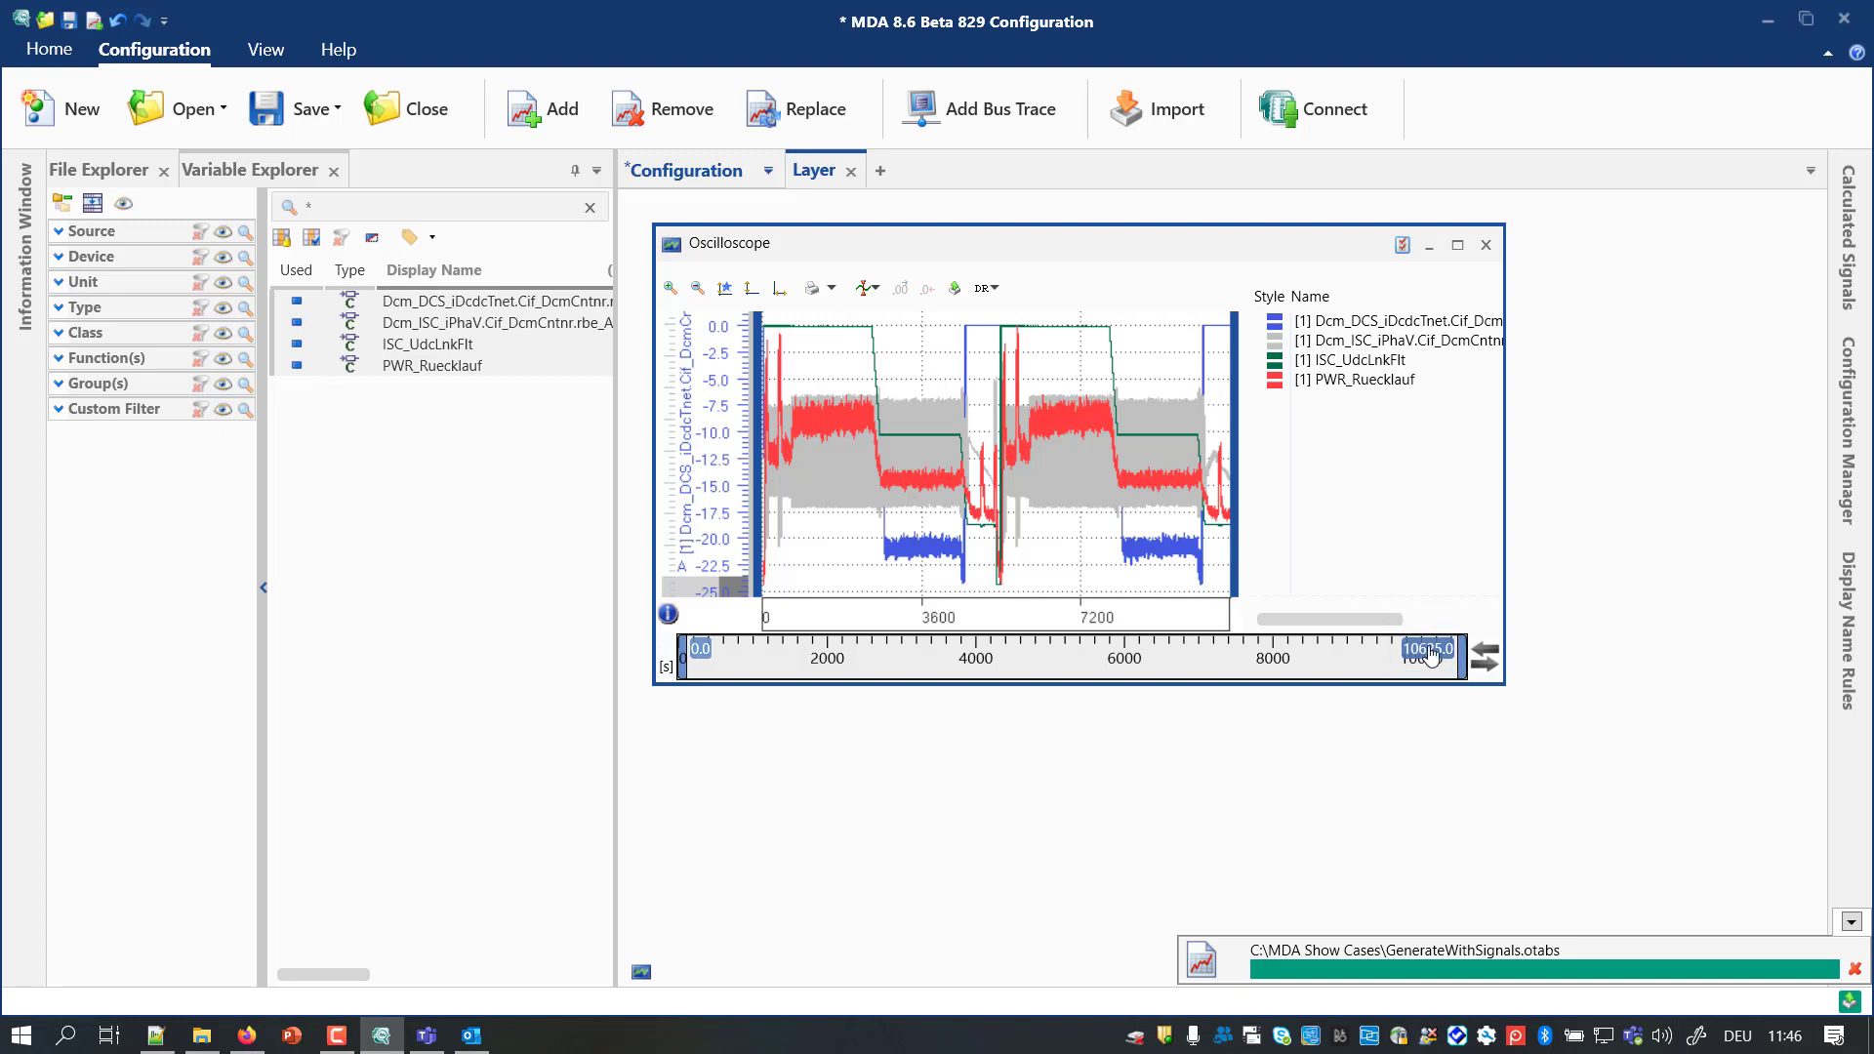
Set the end of the oscilloscope's displayed time range to 100000 s.
{"action": "left_click", "coordinate": [1432, 654]}
{"action": "type", "text": "100"}
{"action": "type", "text": "000"}
{"action": "key", "text": "Return"}
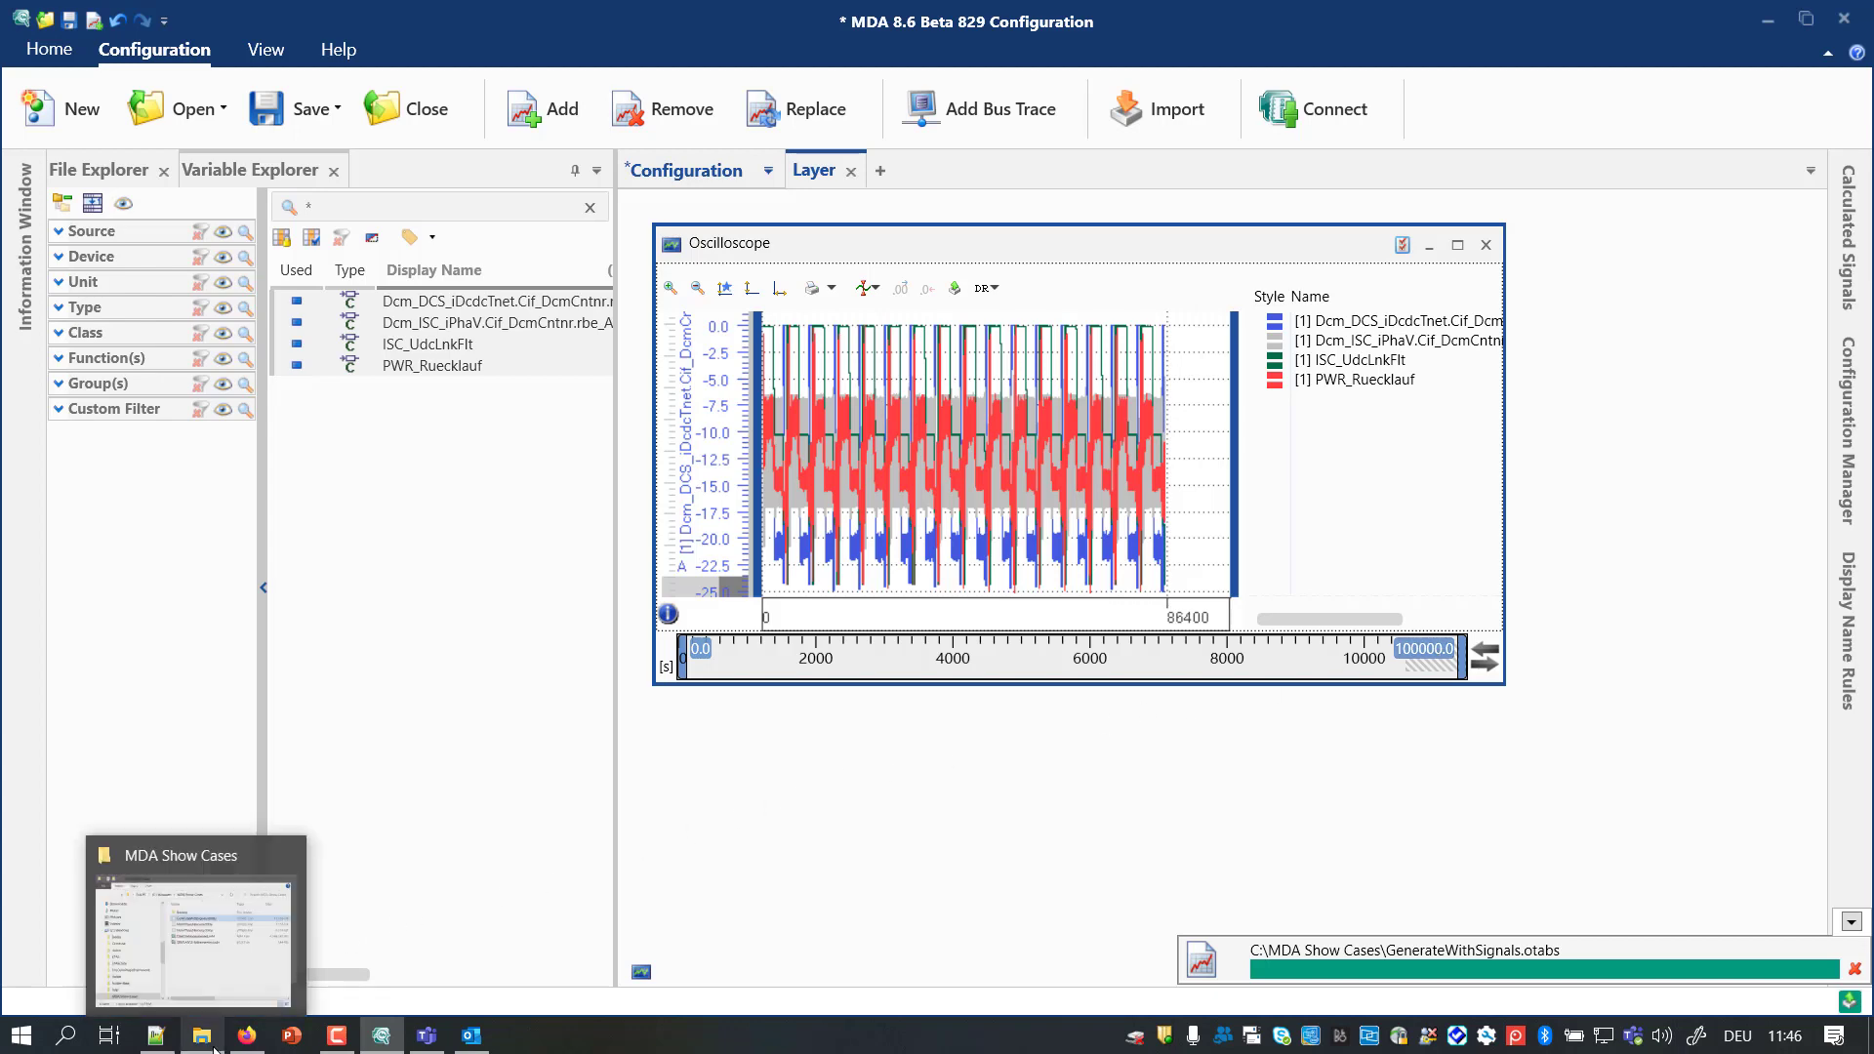
Switch to Windows Explorer and open MoreThan24Hours.dtfde from MDA Show Cases in Notepad++.
{"action": "left_click", "coordinate": [198, 1047]}
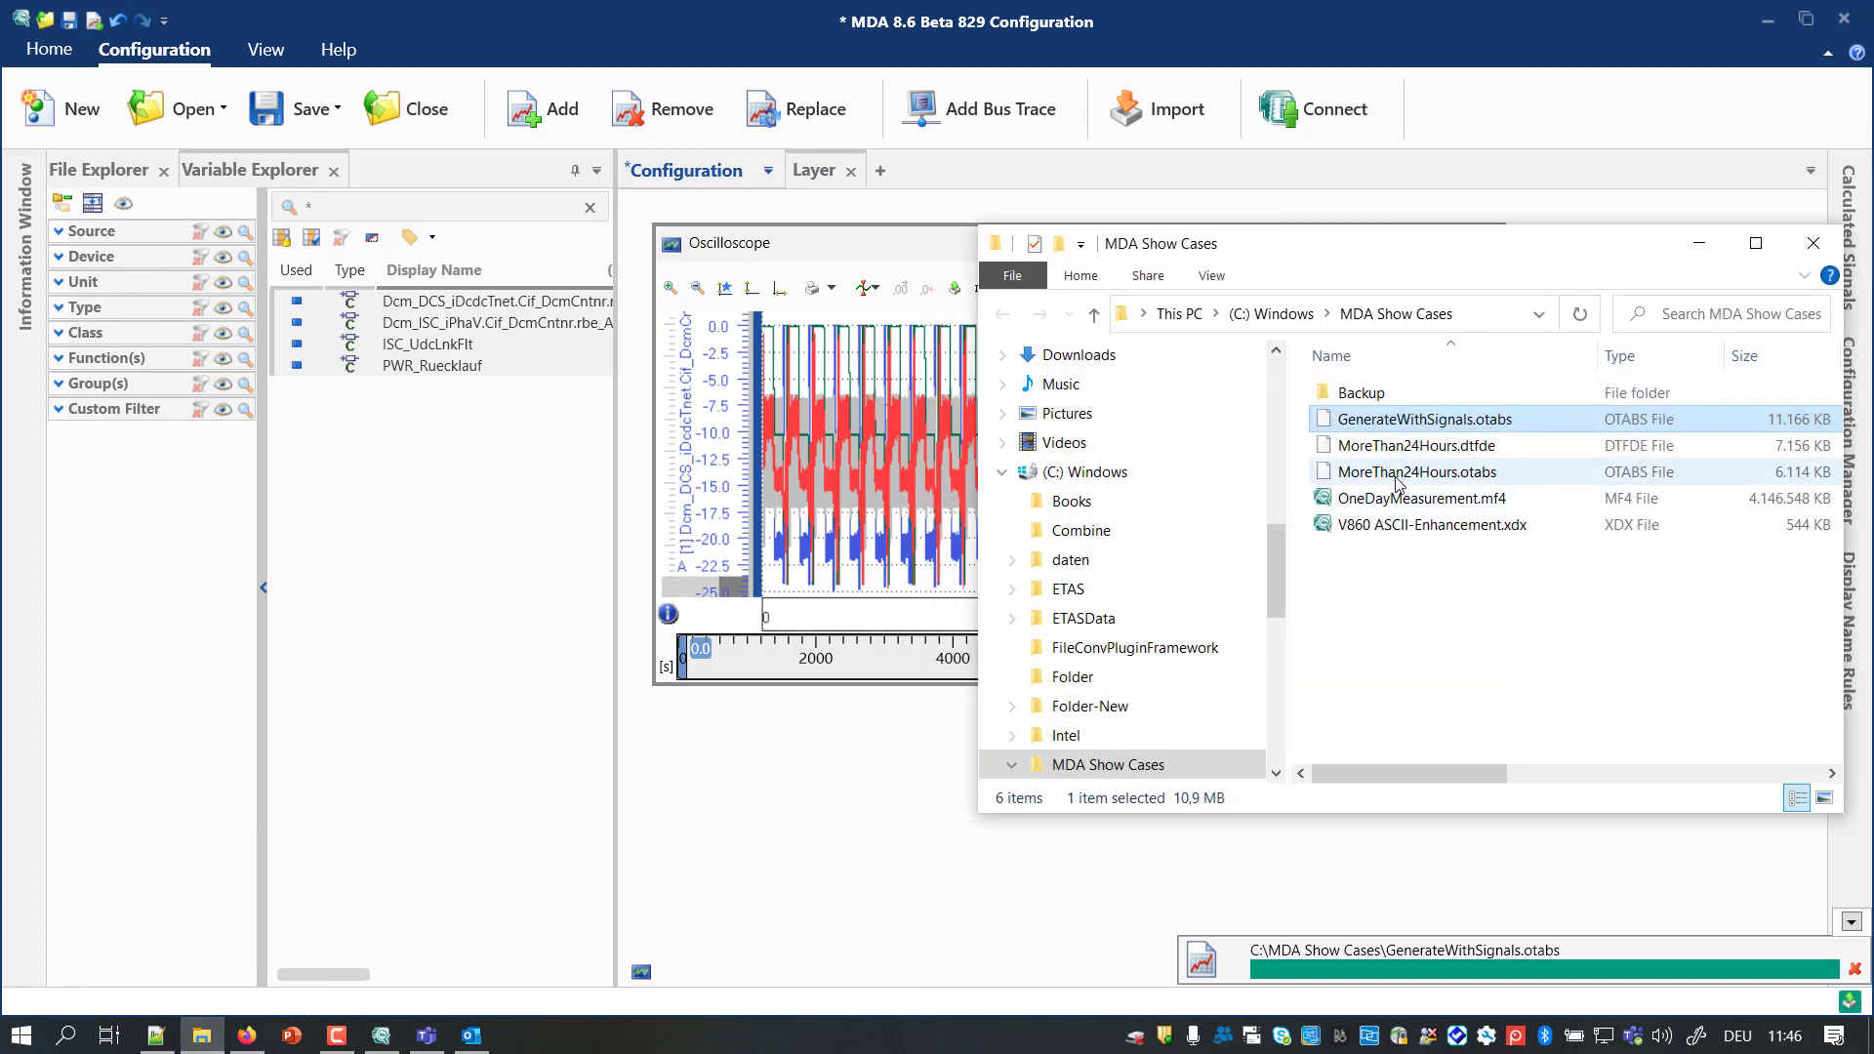
{"action": "left_click", "coordinate": [1438, 450]}
{"action": "right_click", "coordinate": [1438, 450]}
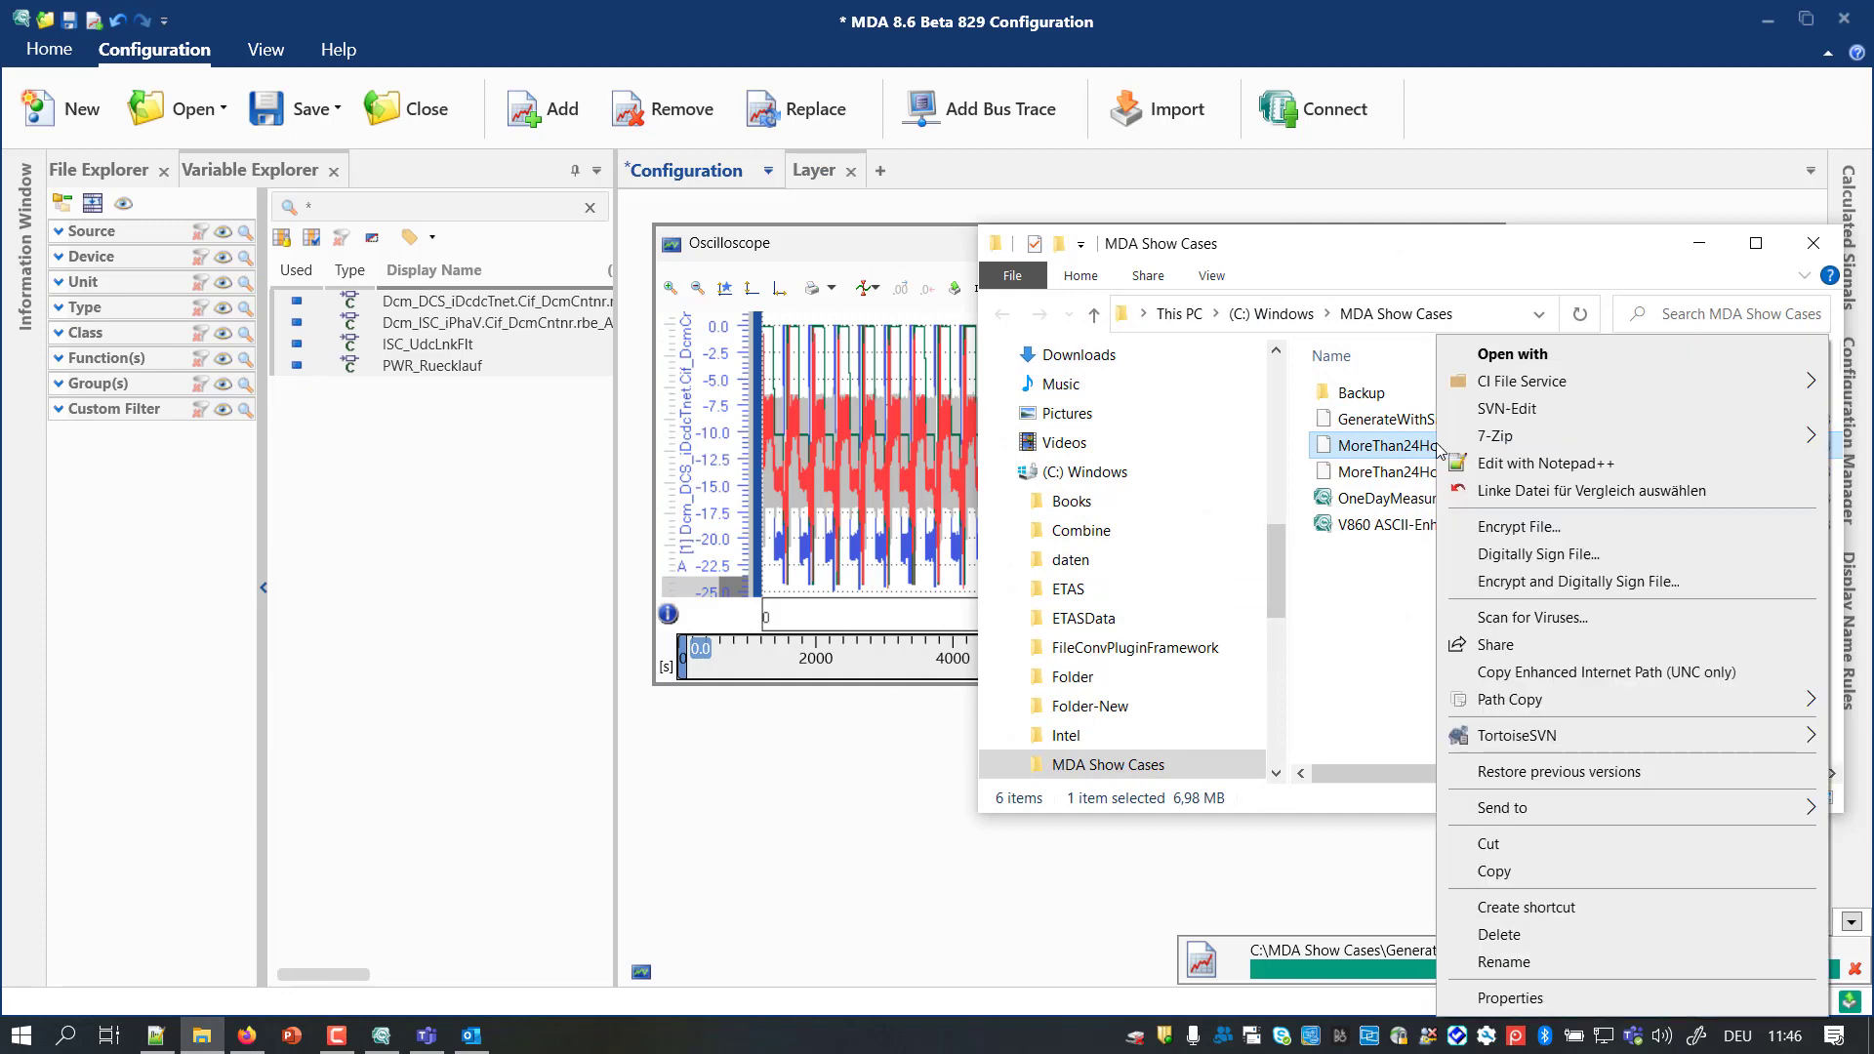
{"action": "left_click", "coordinate": [1523, 454]}
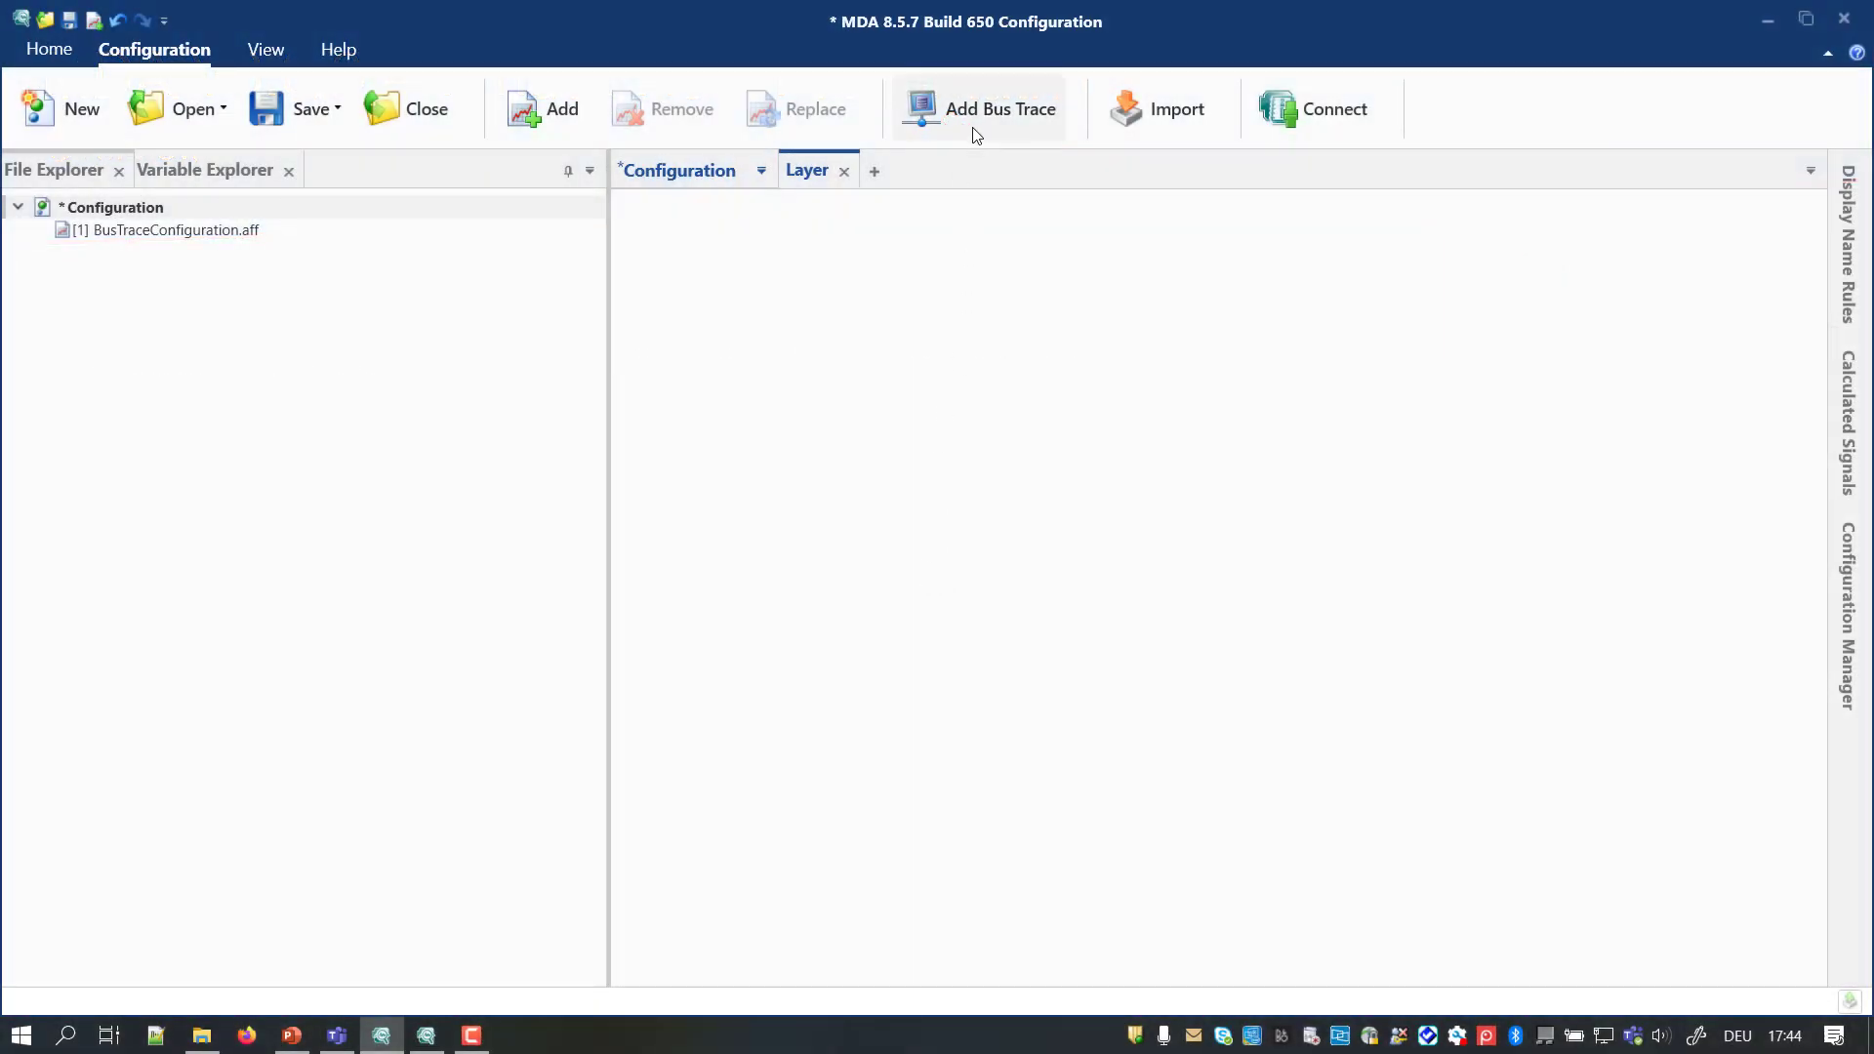
In MDA 8.5.7, add a bus trace using EnumsAndSSRs.blf and EnumsAndSSR.dbc, saved as BusTraceConfiguration.aff, and list its variables.
{"action": "left_click", "coordinate": [977, 134]}
{"action": "left_click", "coordinate": [1075, 498]}
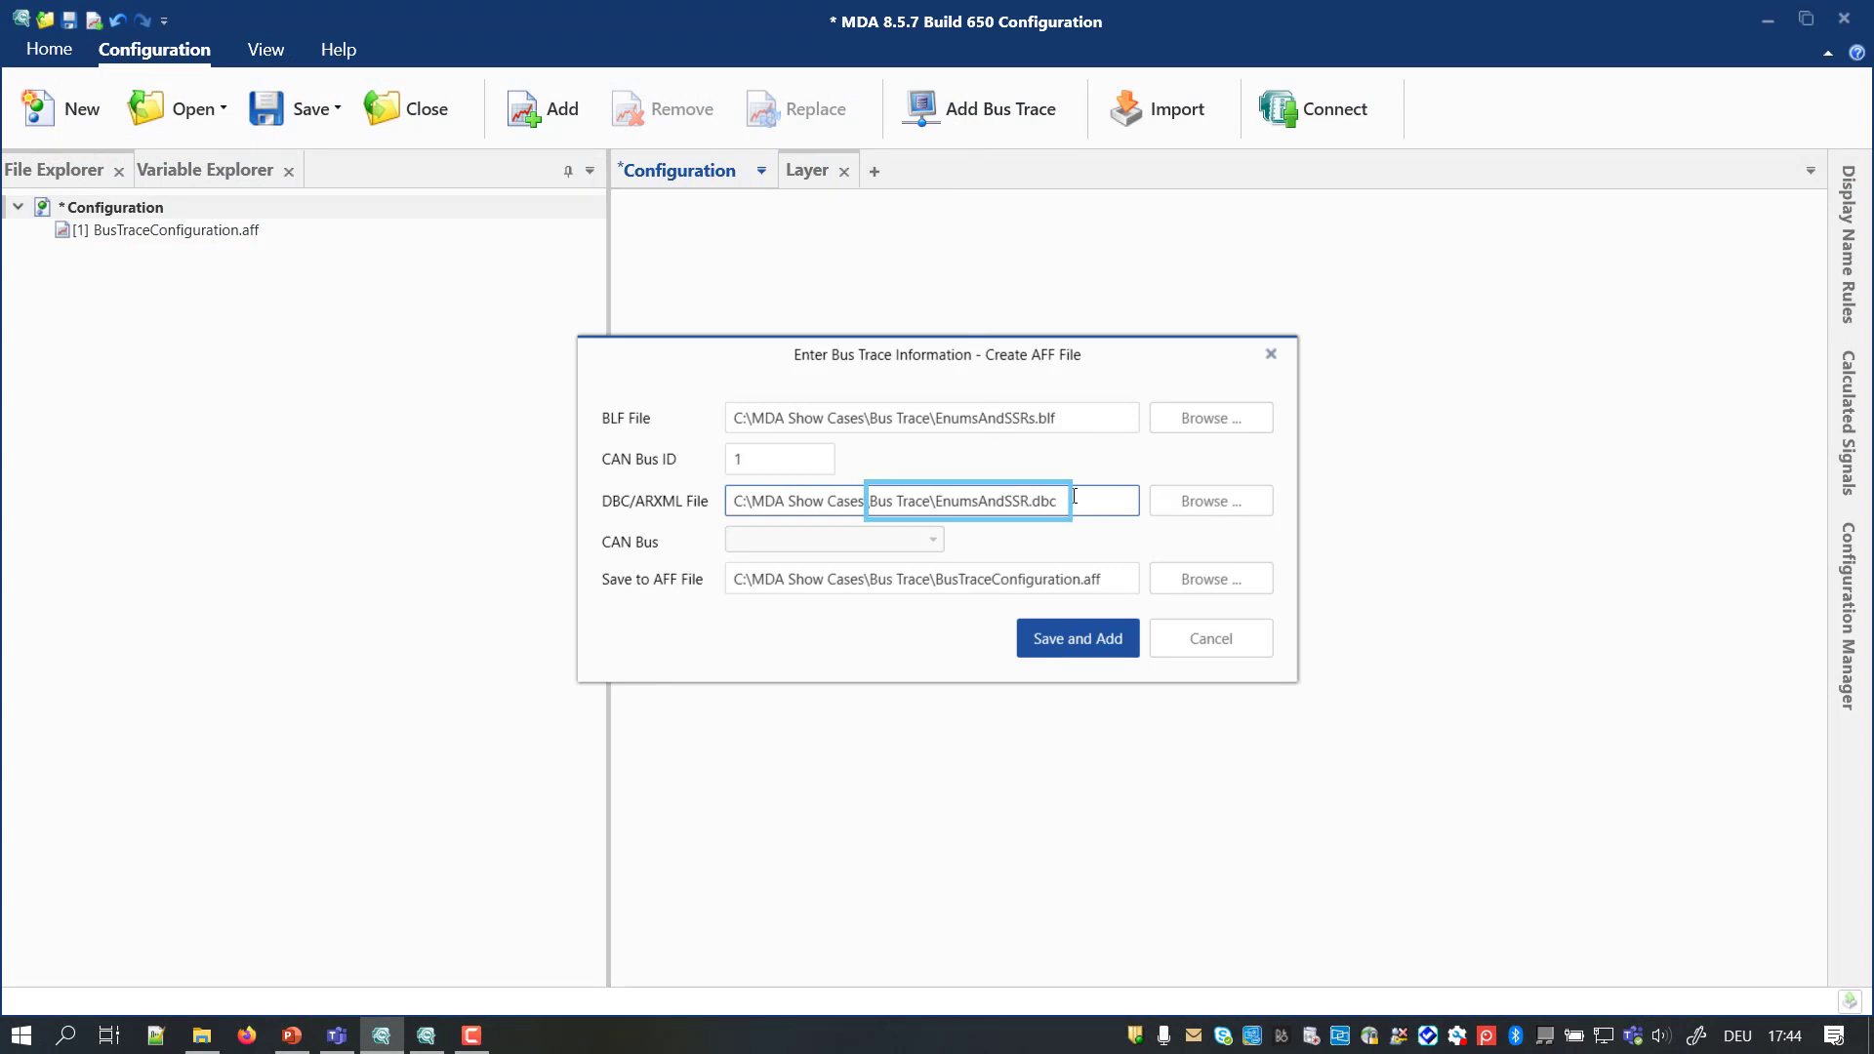
{"action": "left_click", "coordinate": [1094, 647]}
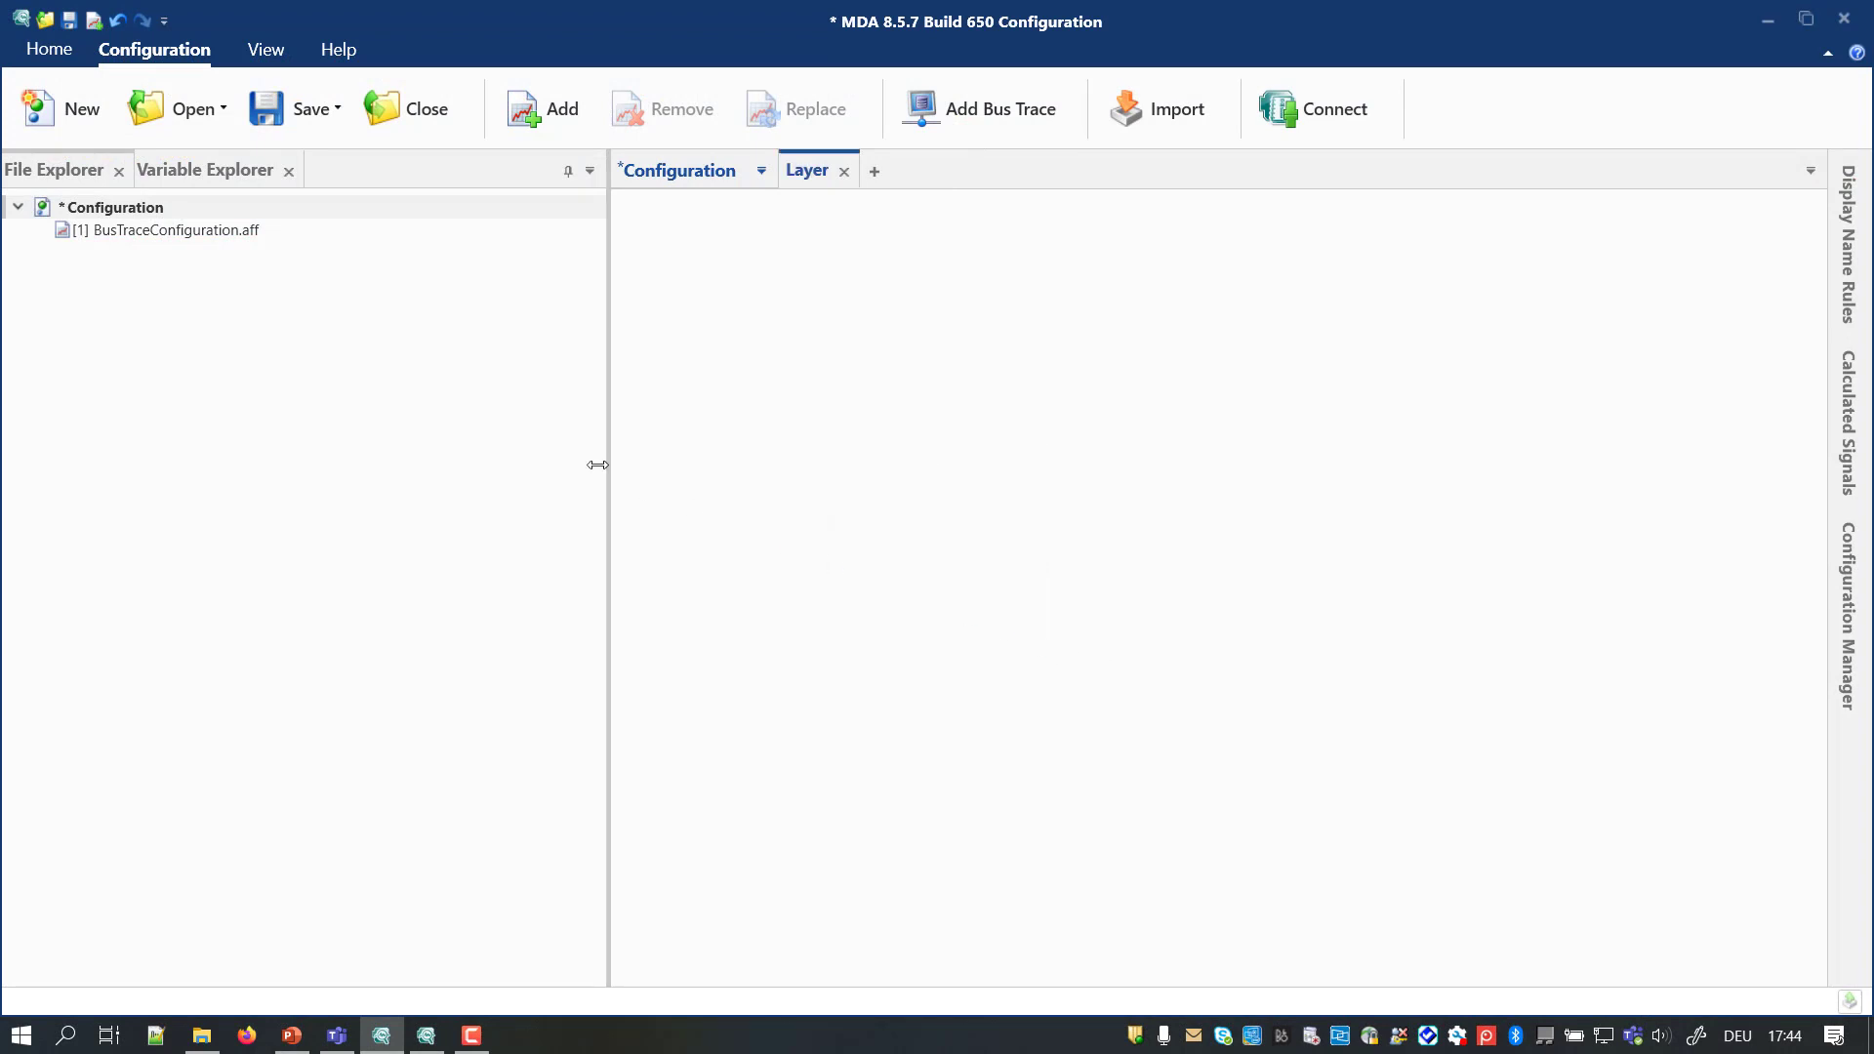
{"action": "left_click", "coordinate": [221, 168]}
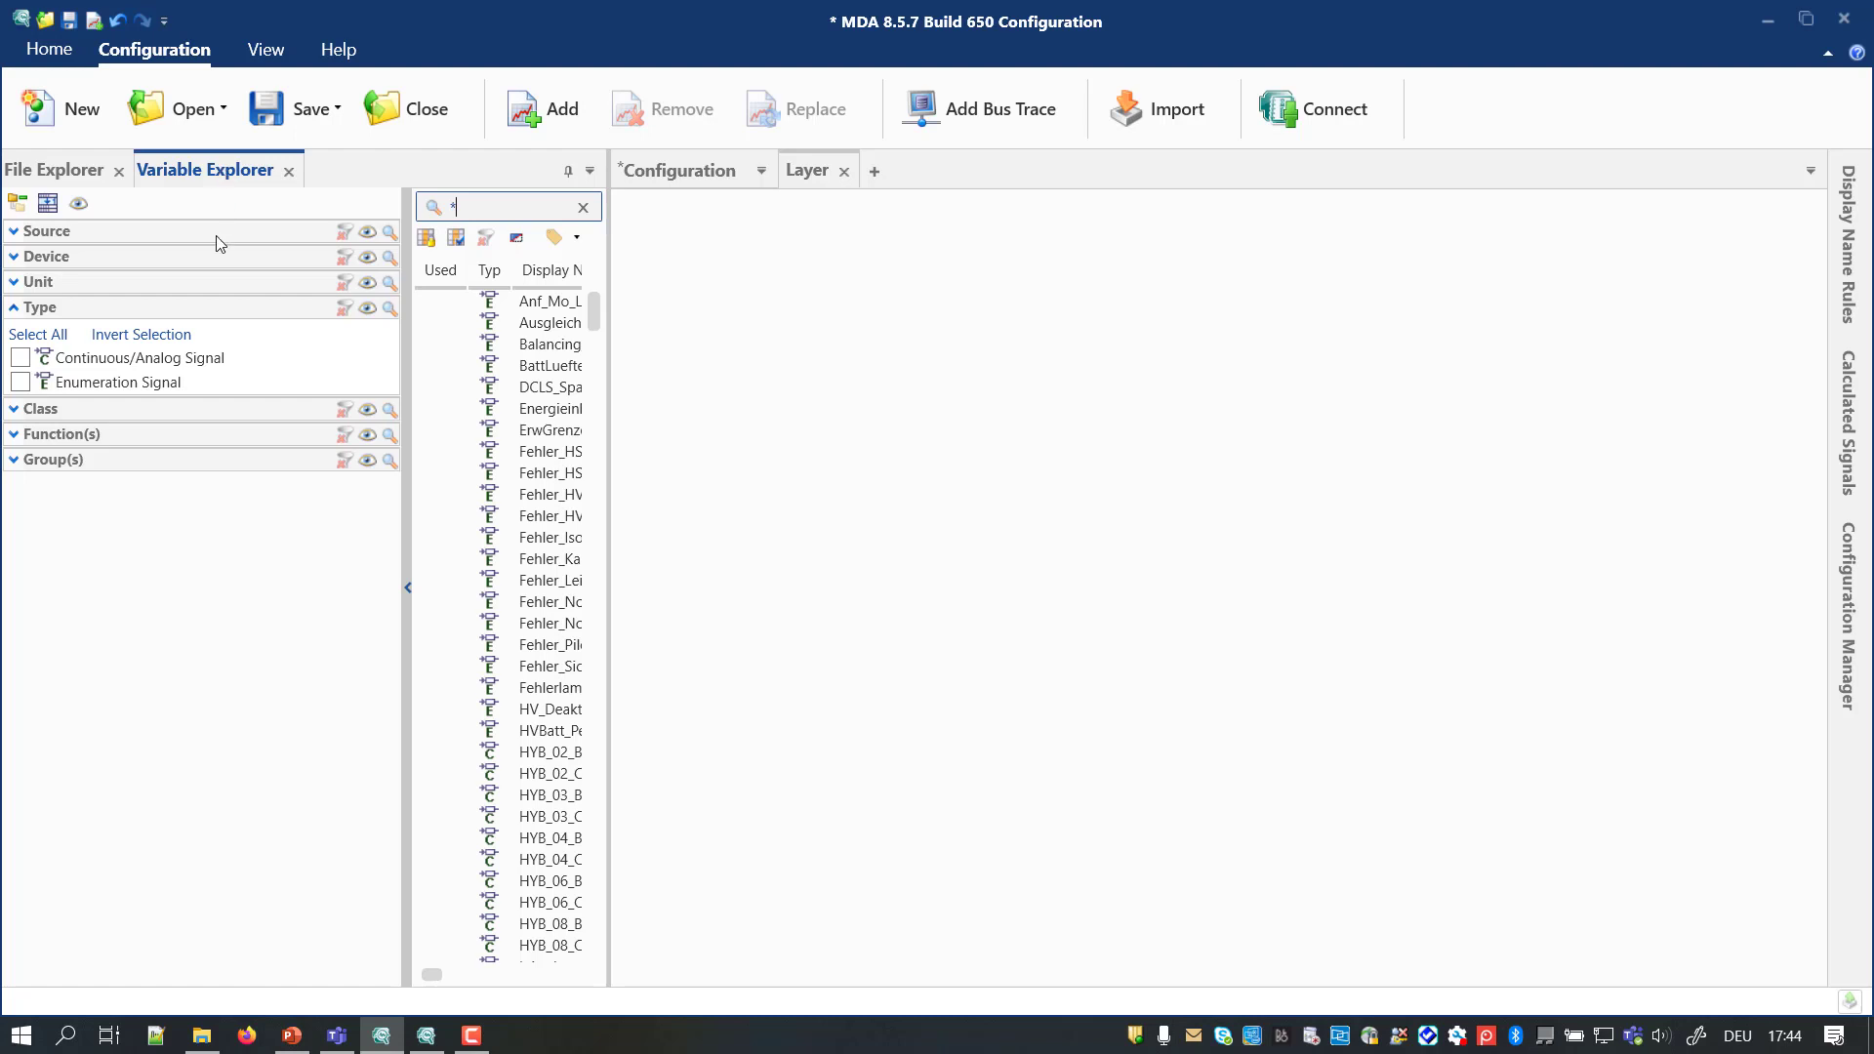